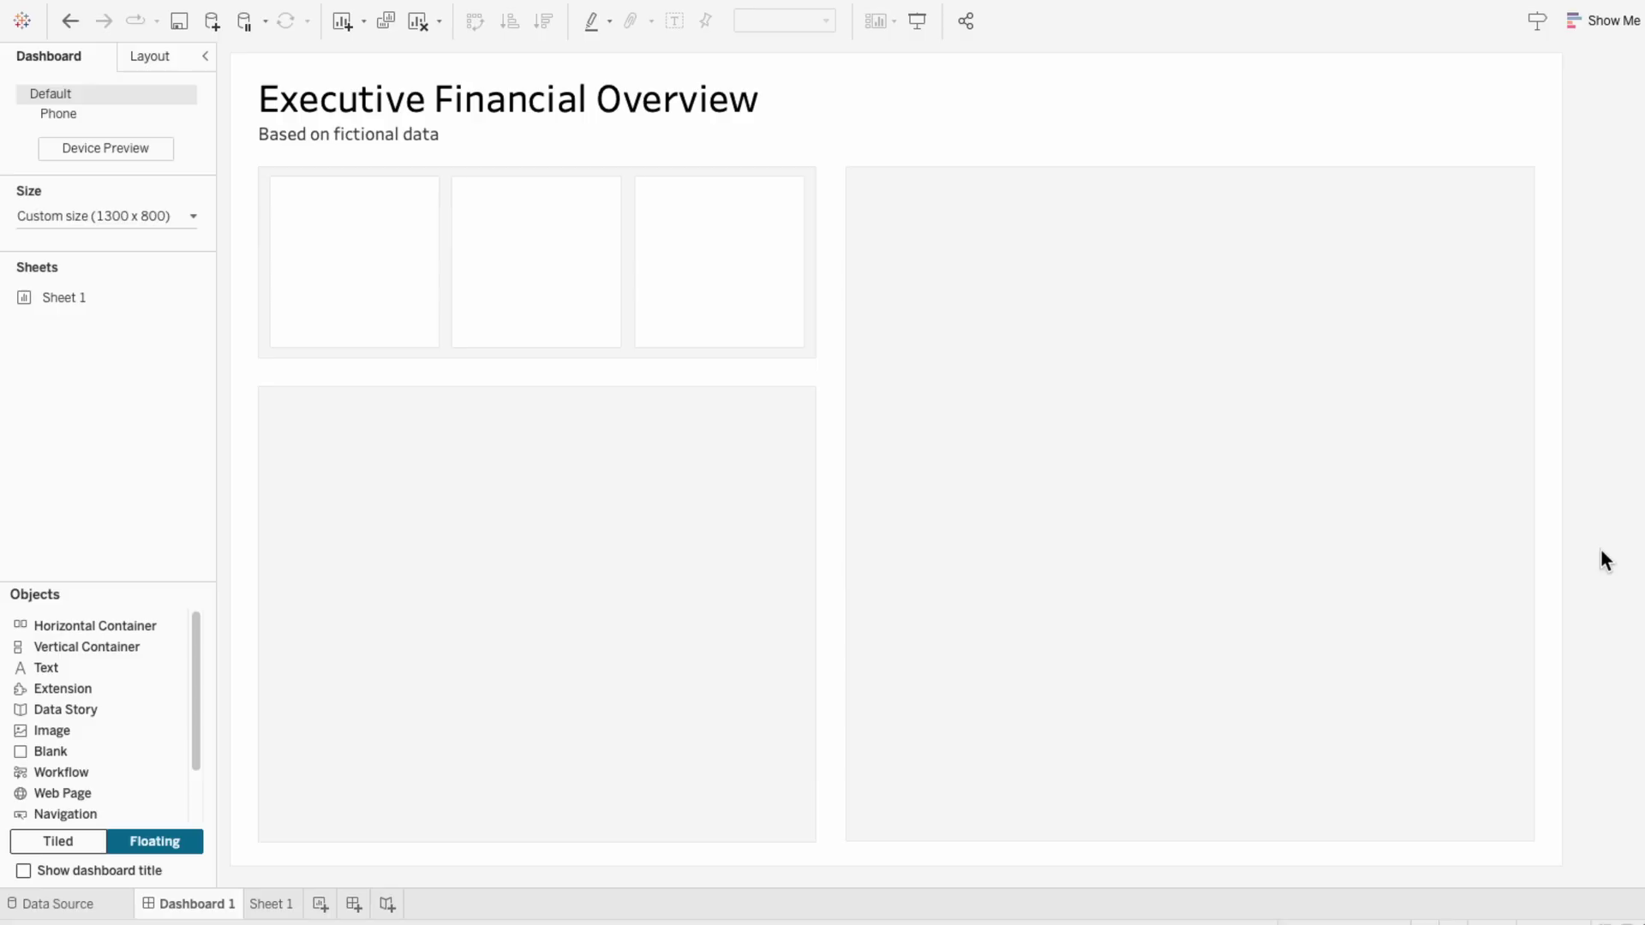
# Rename the Sheet 1 worksheet to Metrics
pyautogui.click(268, 910)
pyautogui.doubleClick(267, 908)
pyautogui.write('Me')
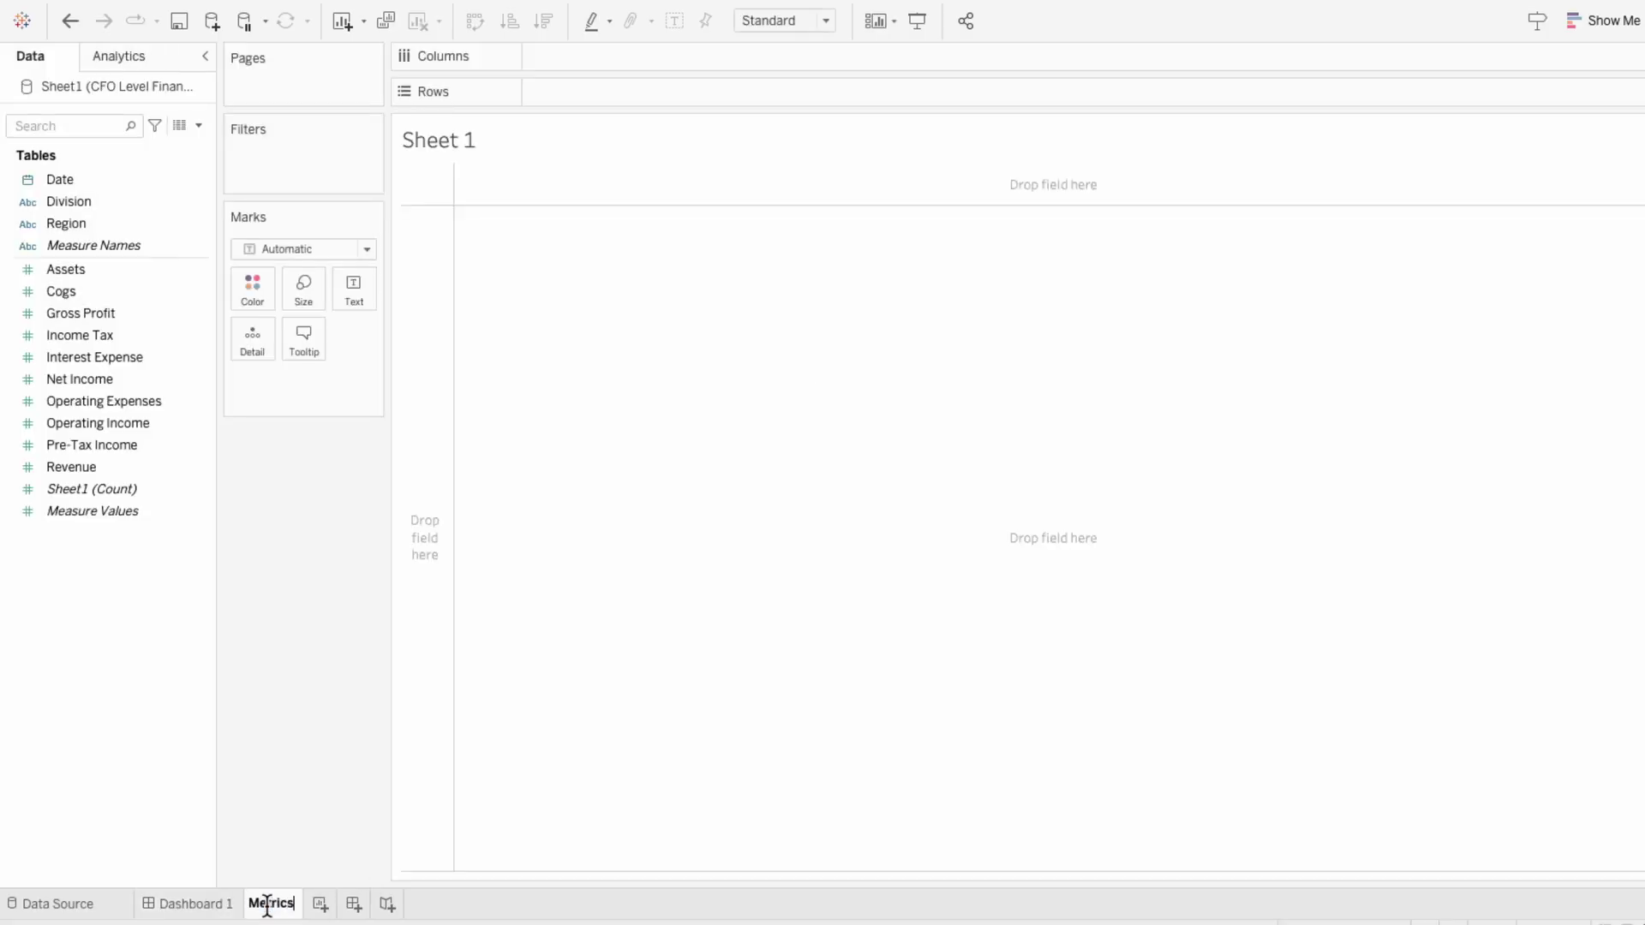
pyautogui.write('trics')
pyautogui.press('Return')
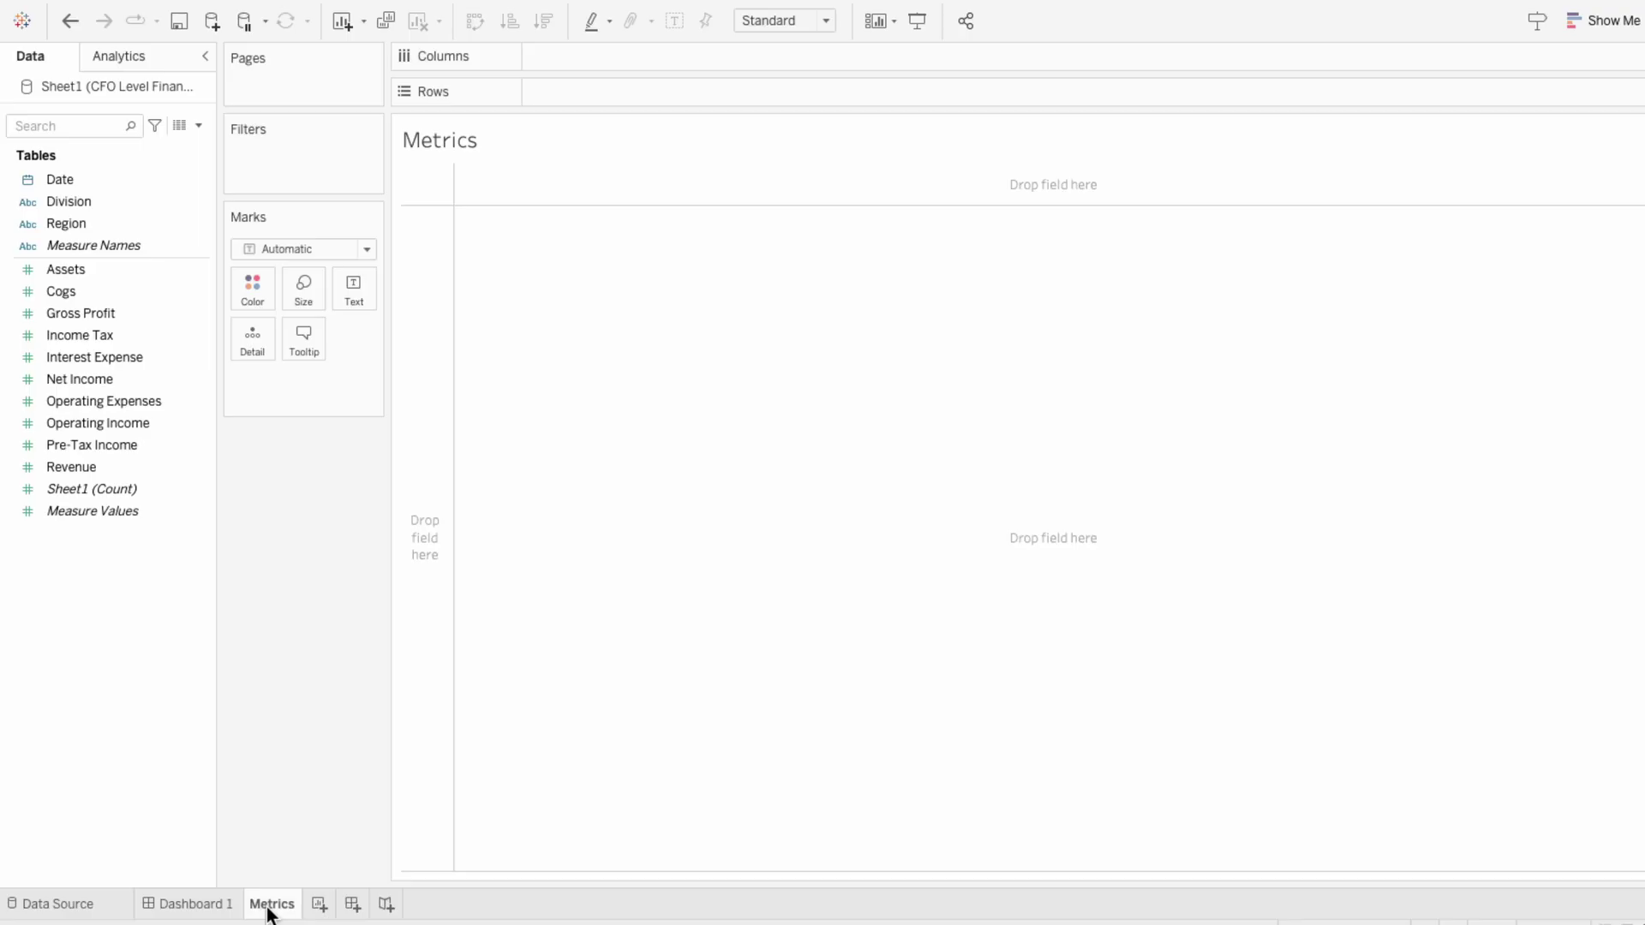
# Create a Gross Margin calculated field: SUM([Gross Profit]) / SUM([Revenue])
pyautogui.click(198, 125)
pyautogui.click(194, 142)
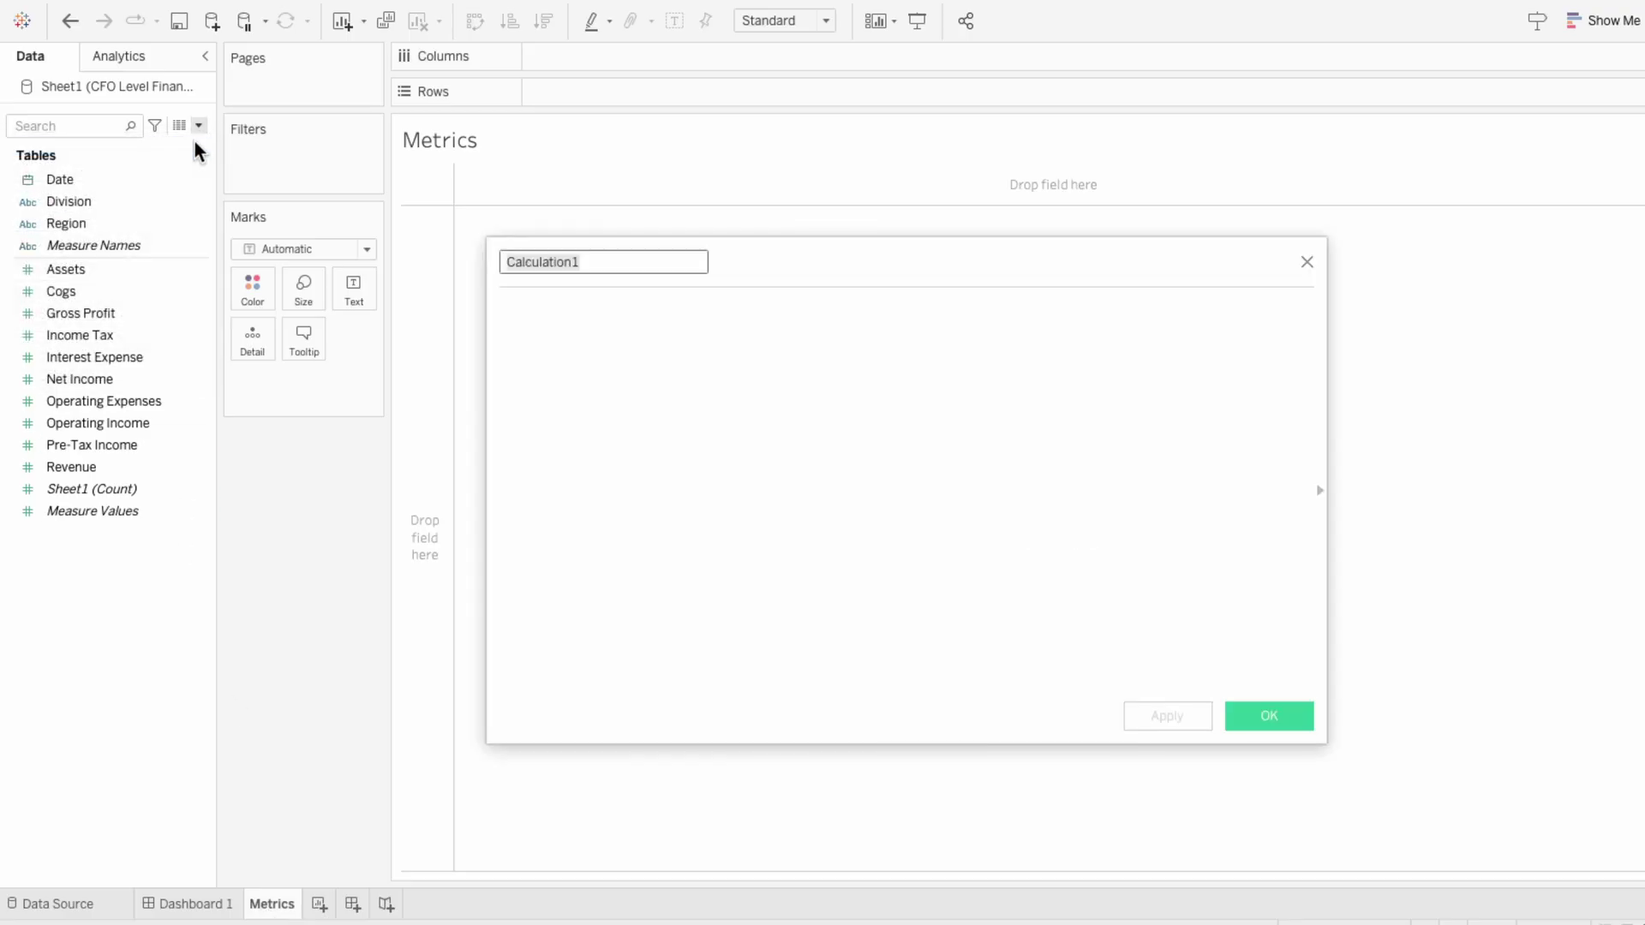
pyautogui.write('Gross Margin')
pyautogui.press('Tab')
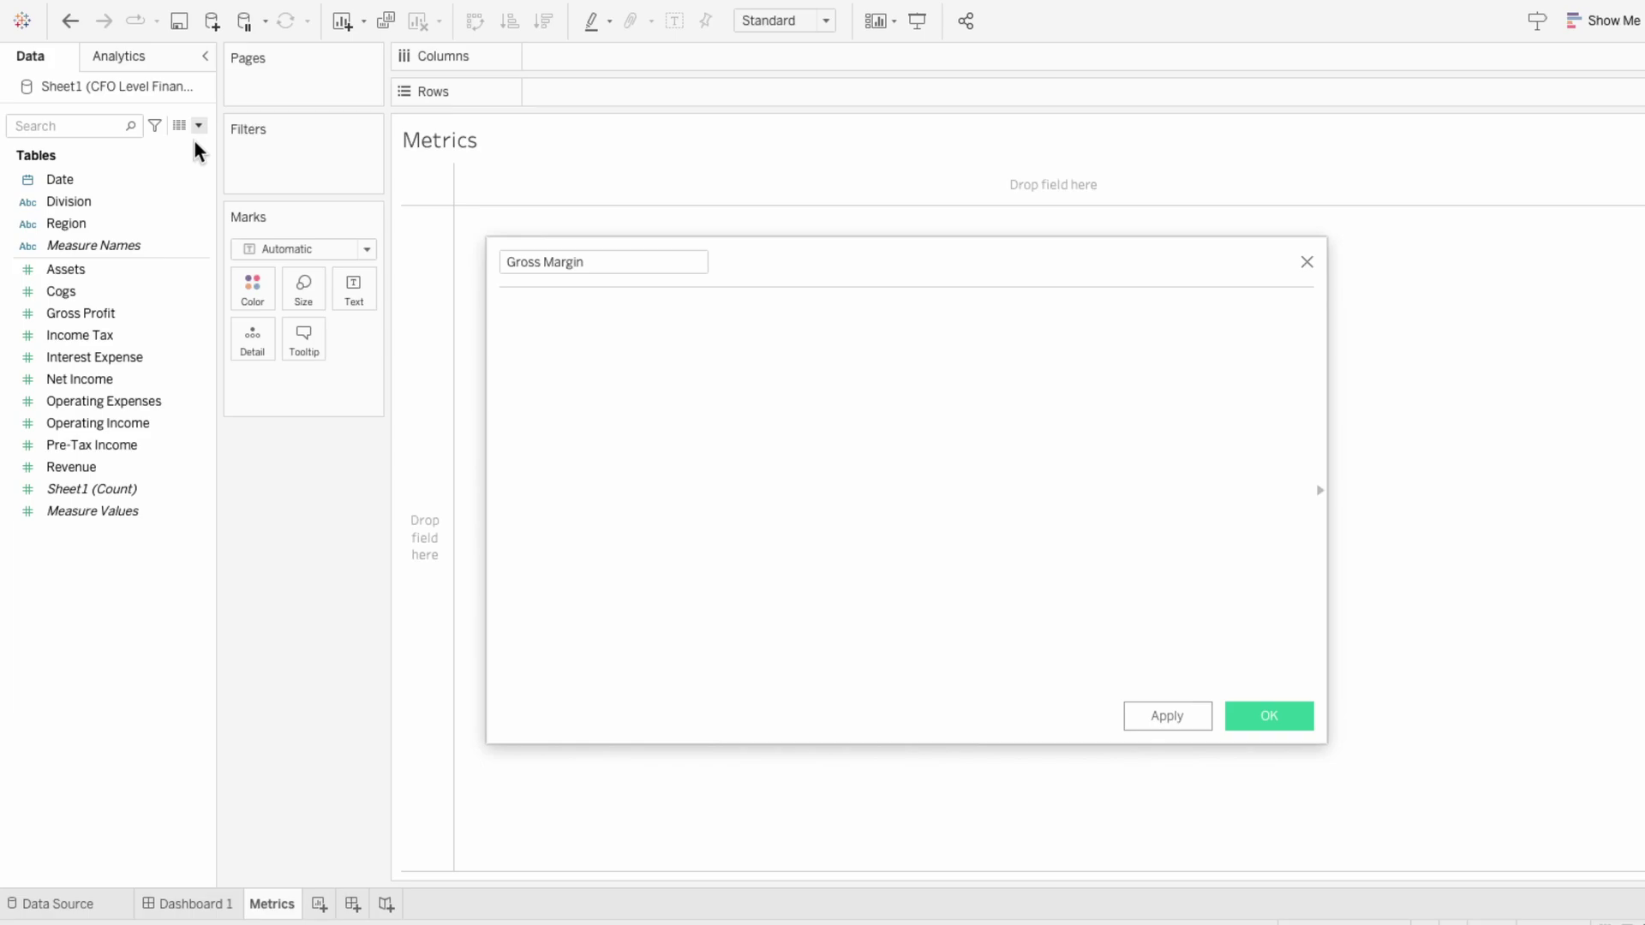
pyautogui.write('SUM([Gross Profit]) / SUM(rev')
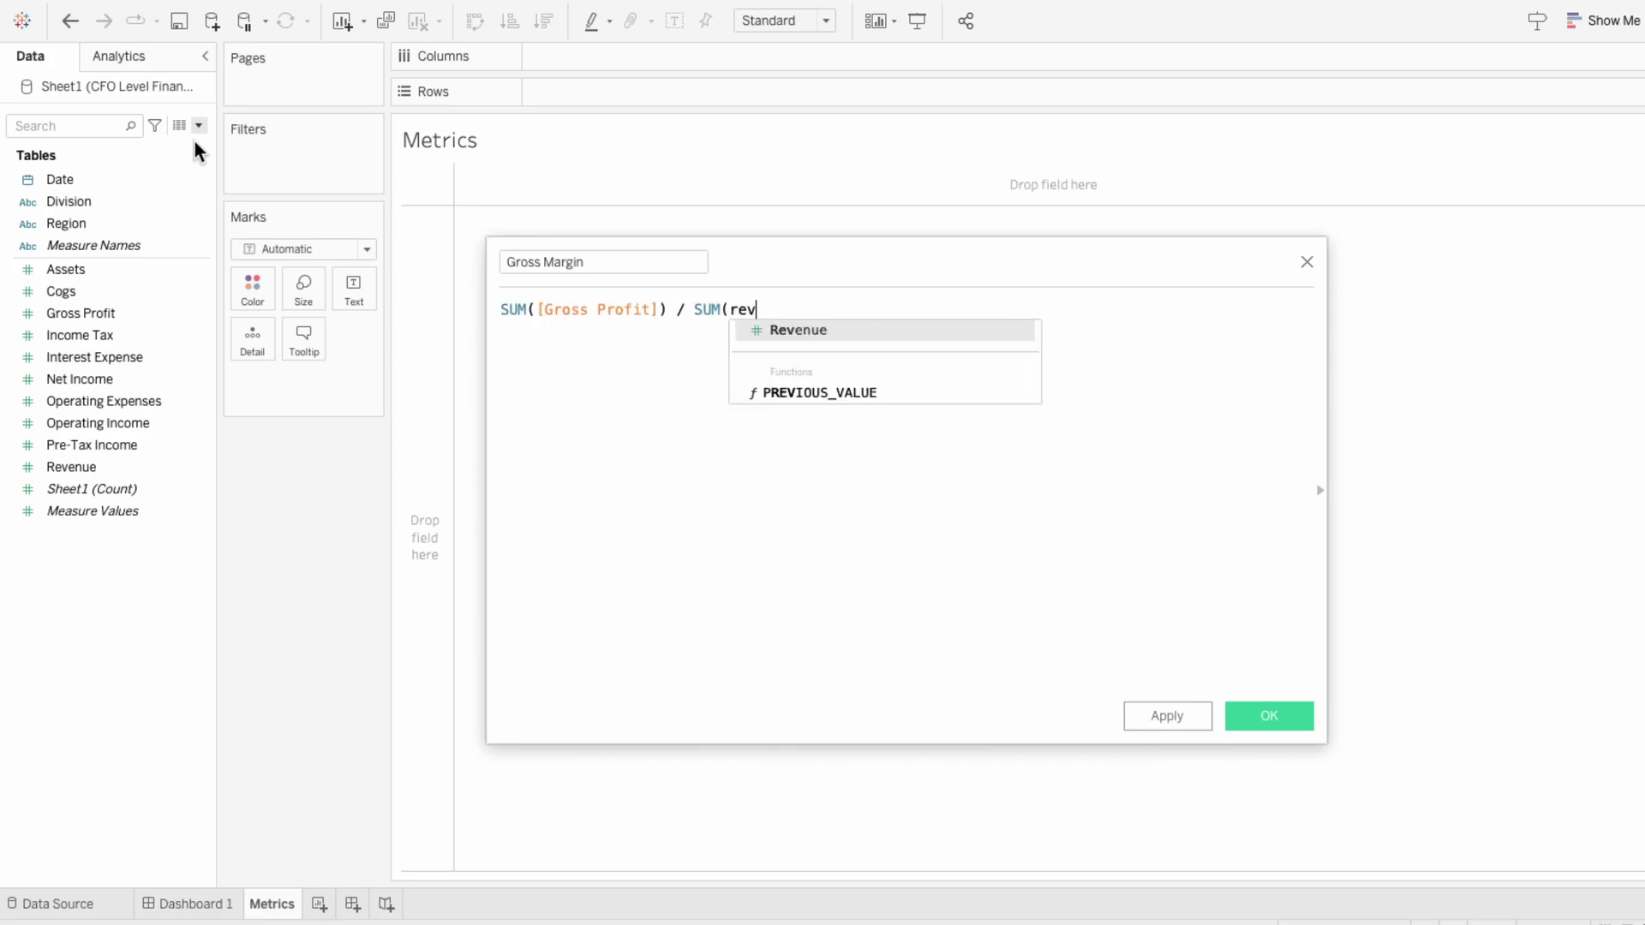
pyautogui.press('Return')
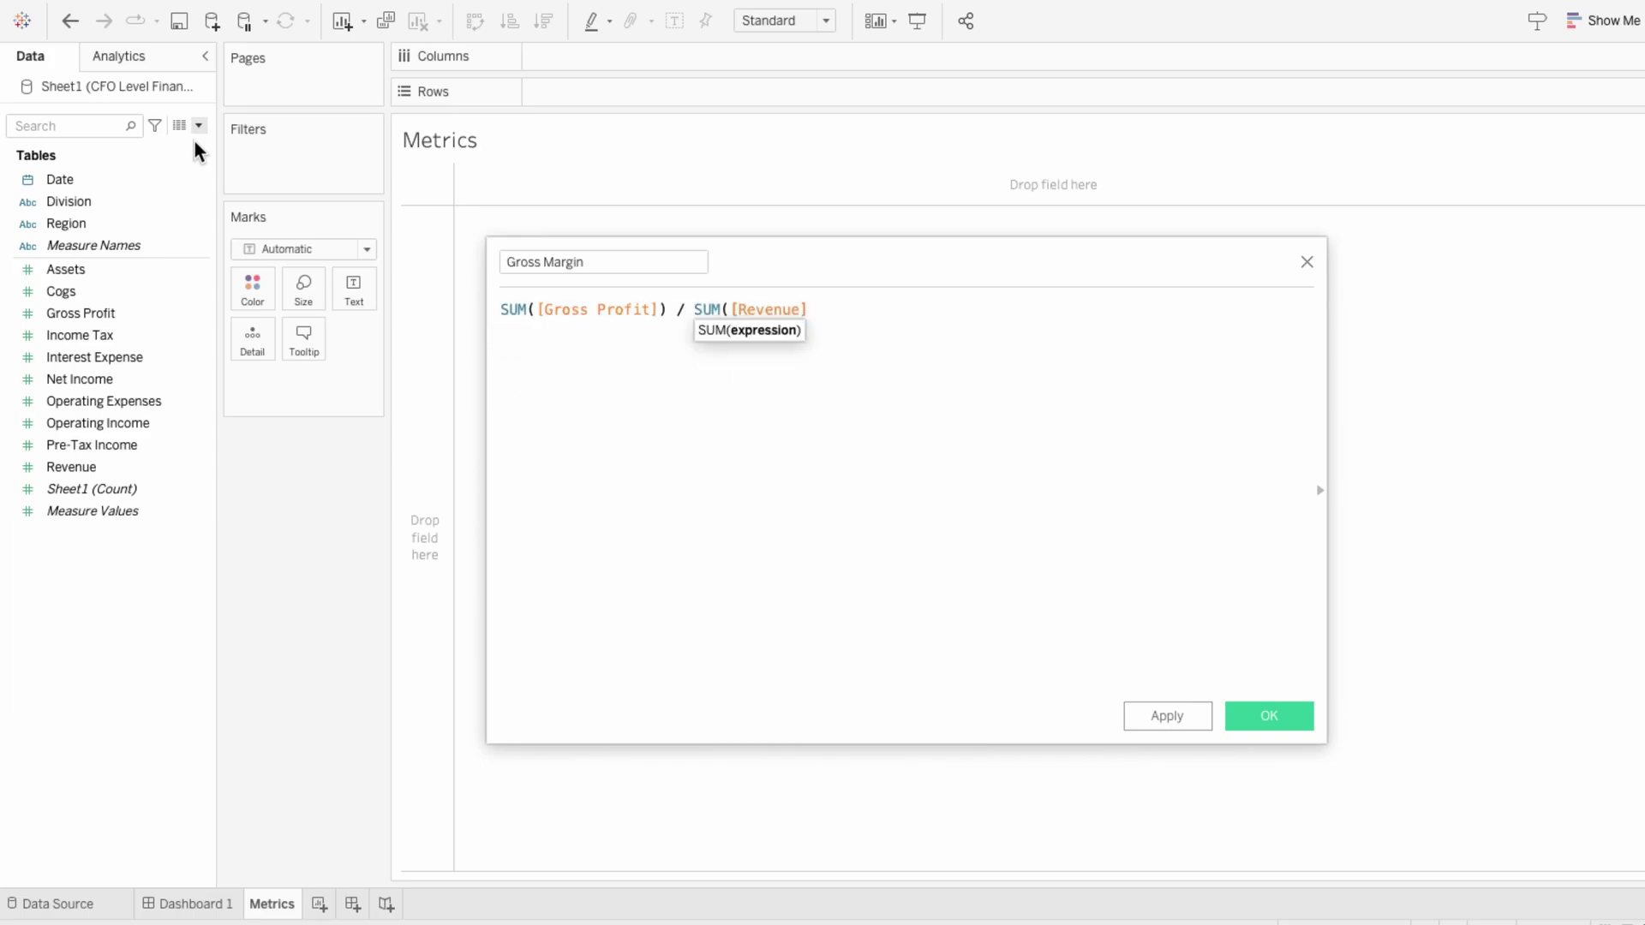
pyautogui.write(')')
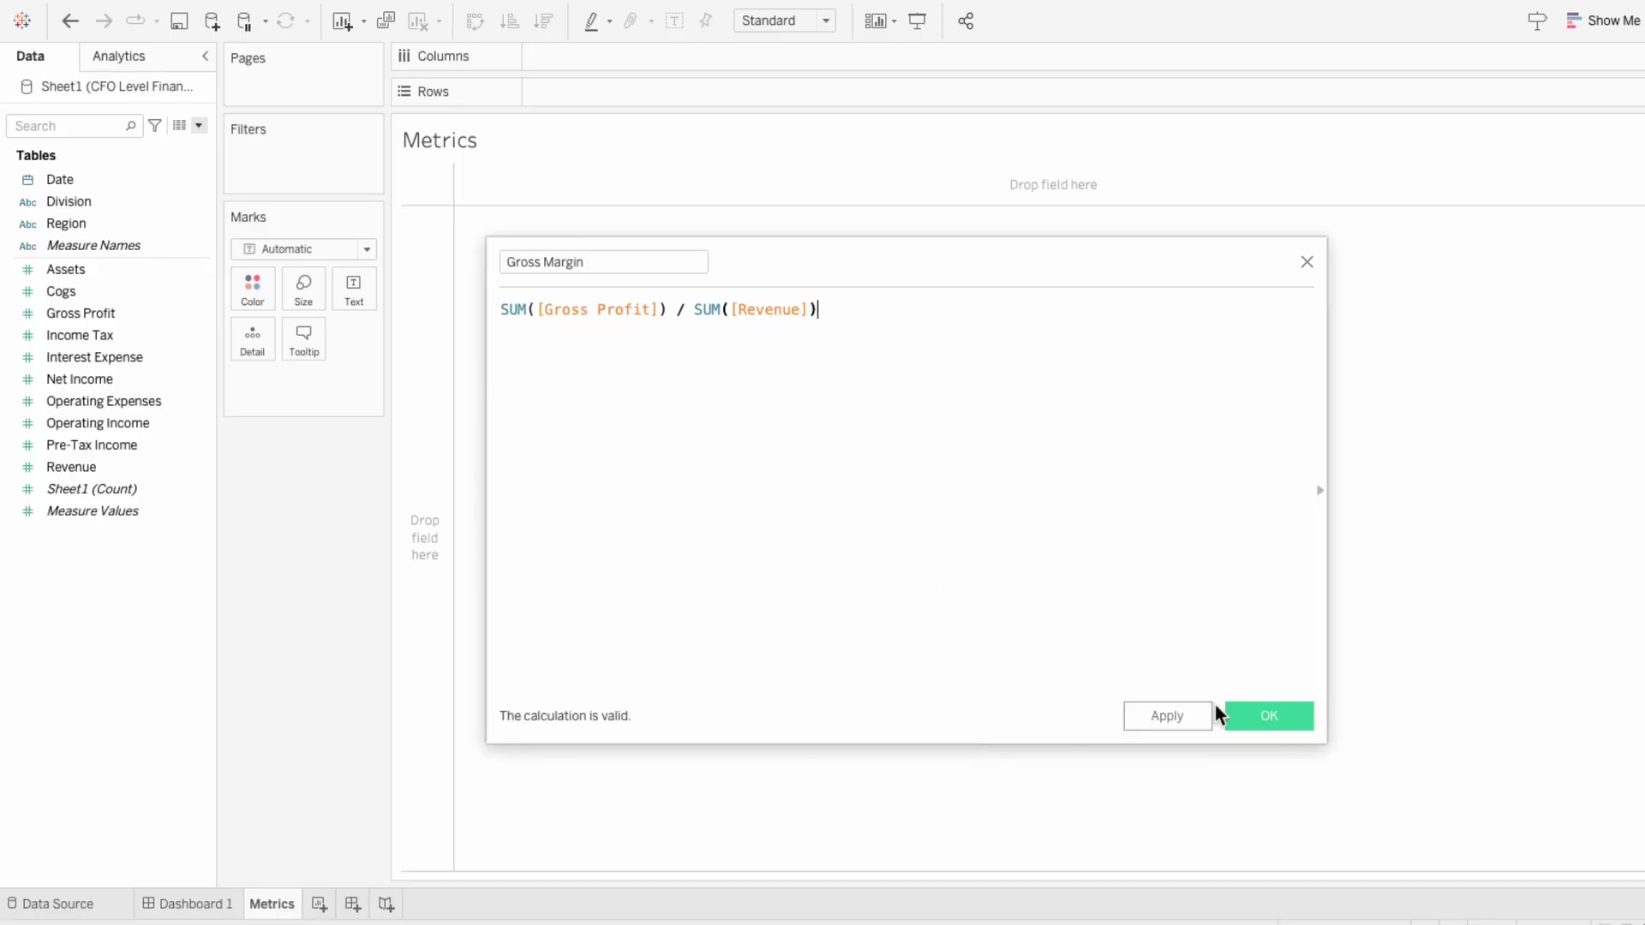
pyautogui.click(1273, 718)
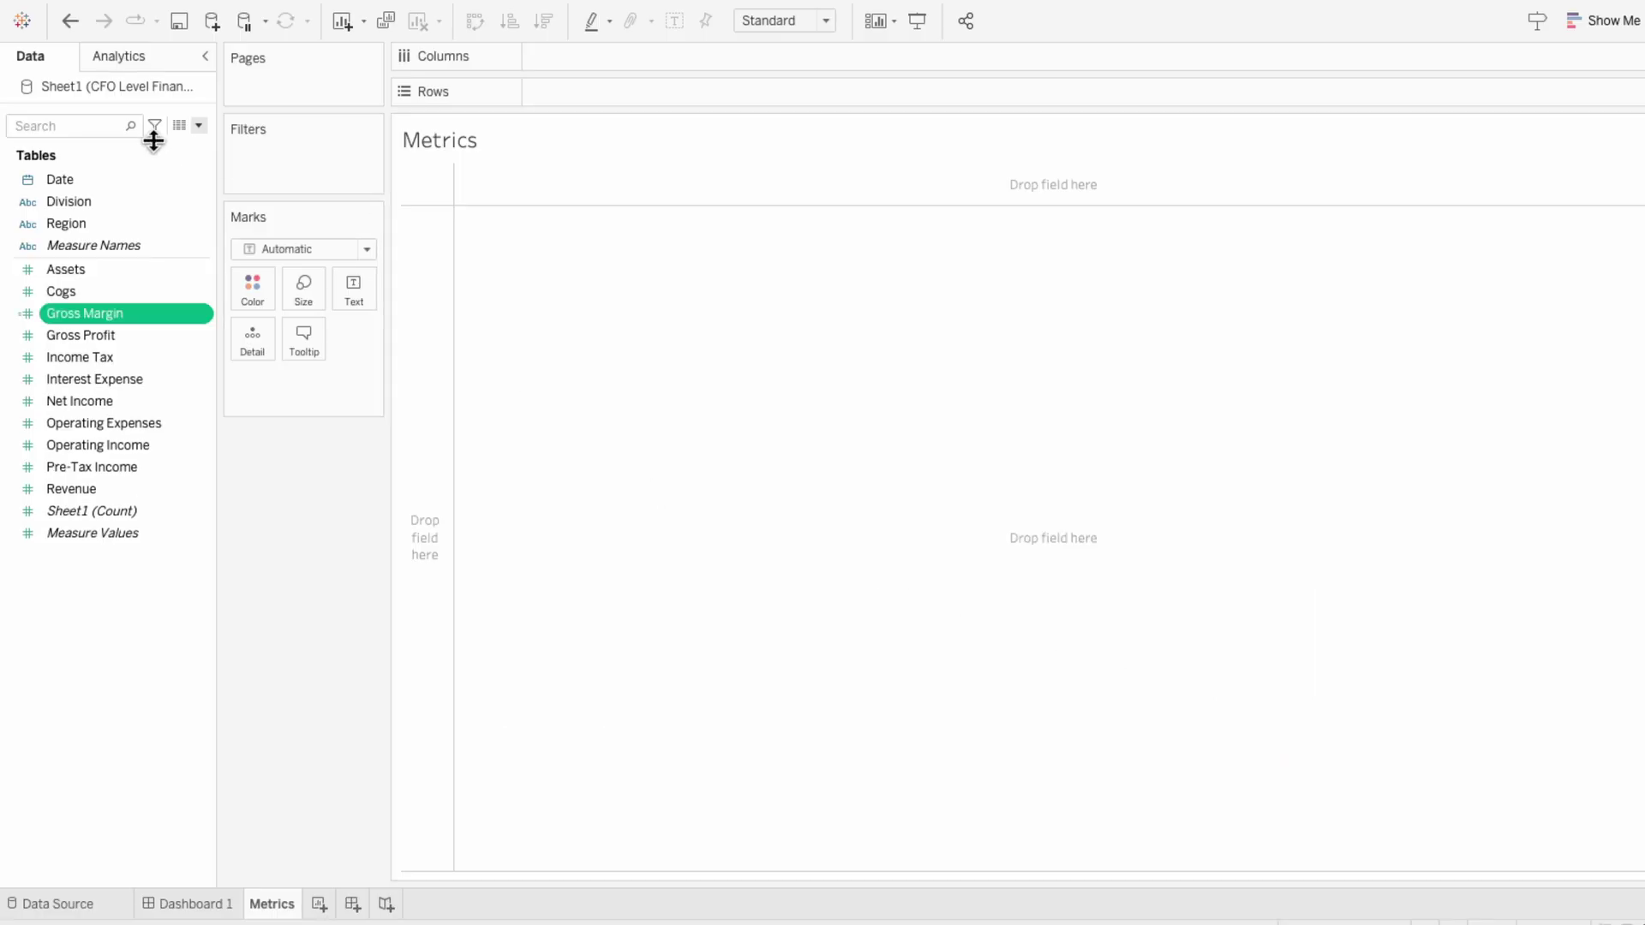
# Create an Operating Margin calculated field: SUM([Operating Income]) / SUM([Revenue])
pyautogui.click(194, 130)
pyautogui.click(192, 141)
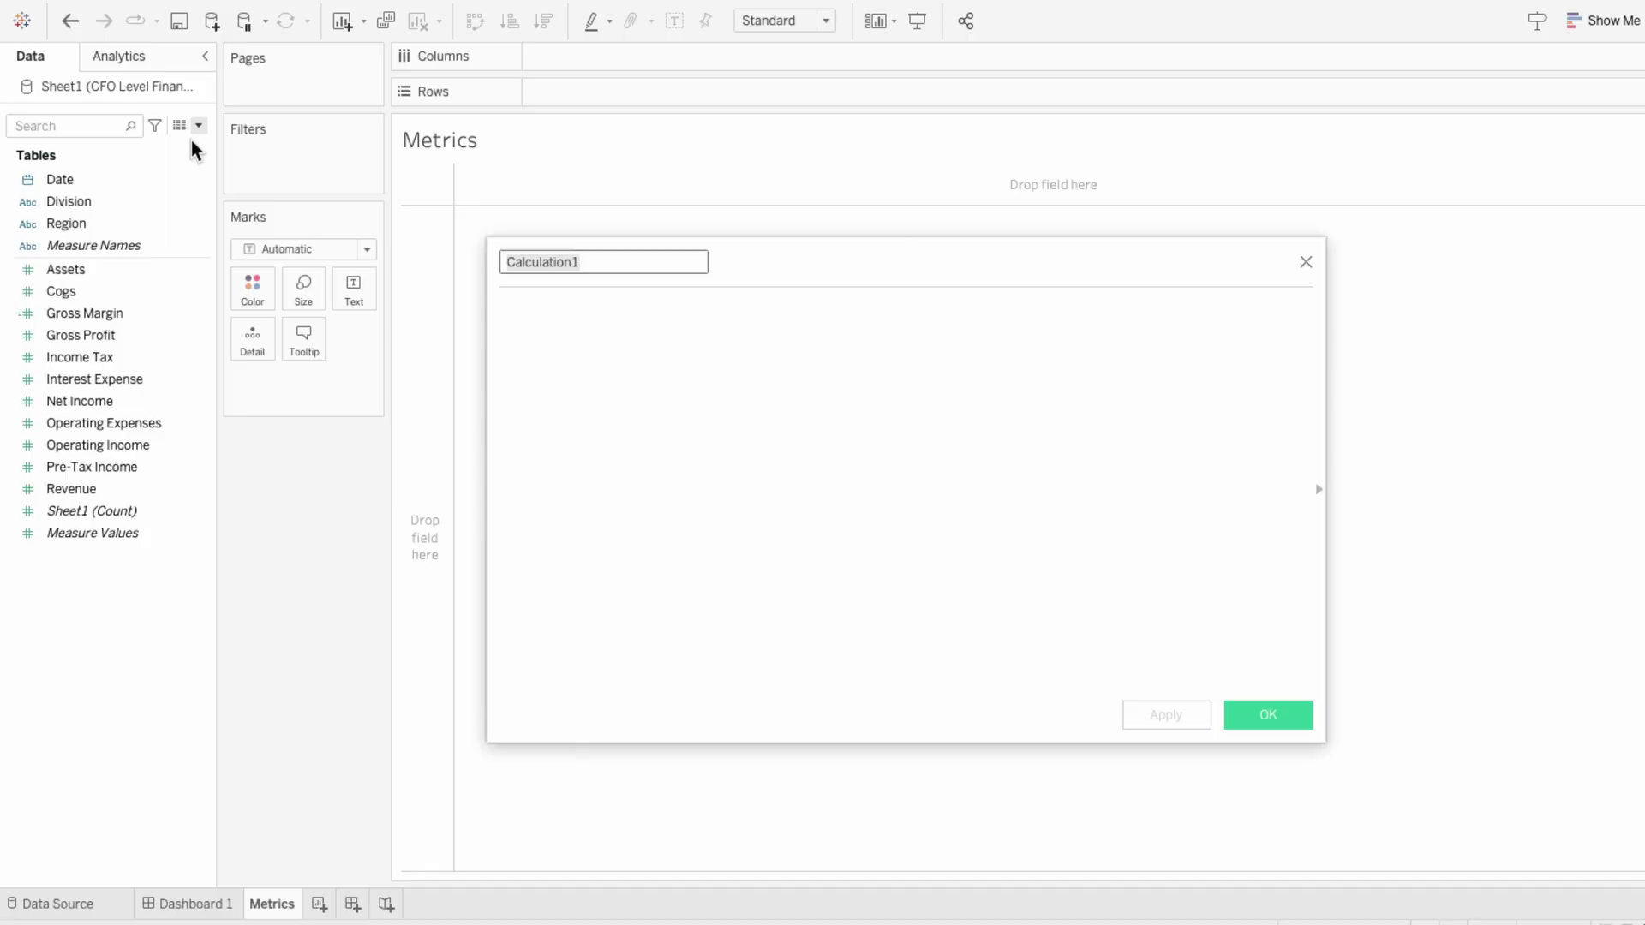
pyautogui.write('Operating Margin')
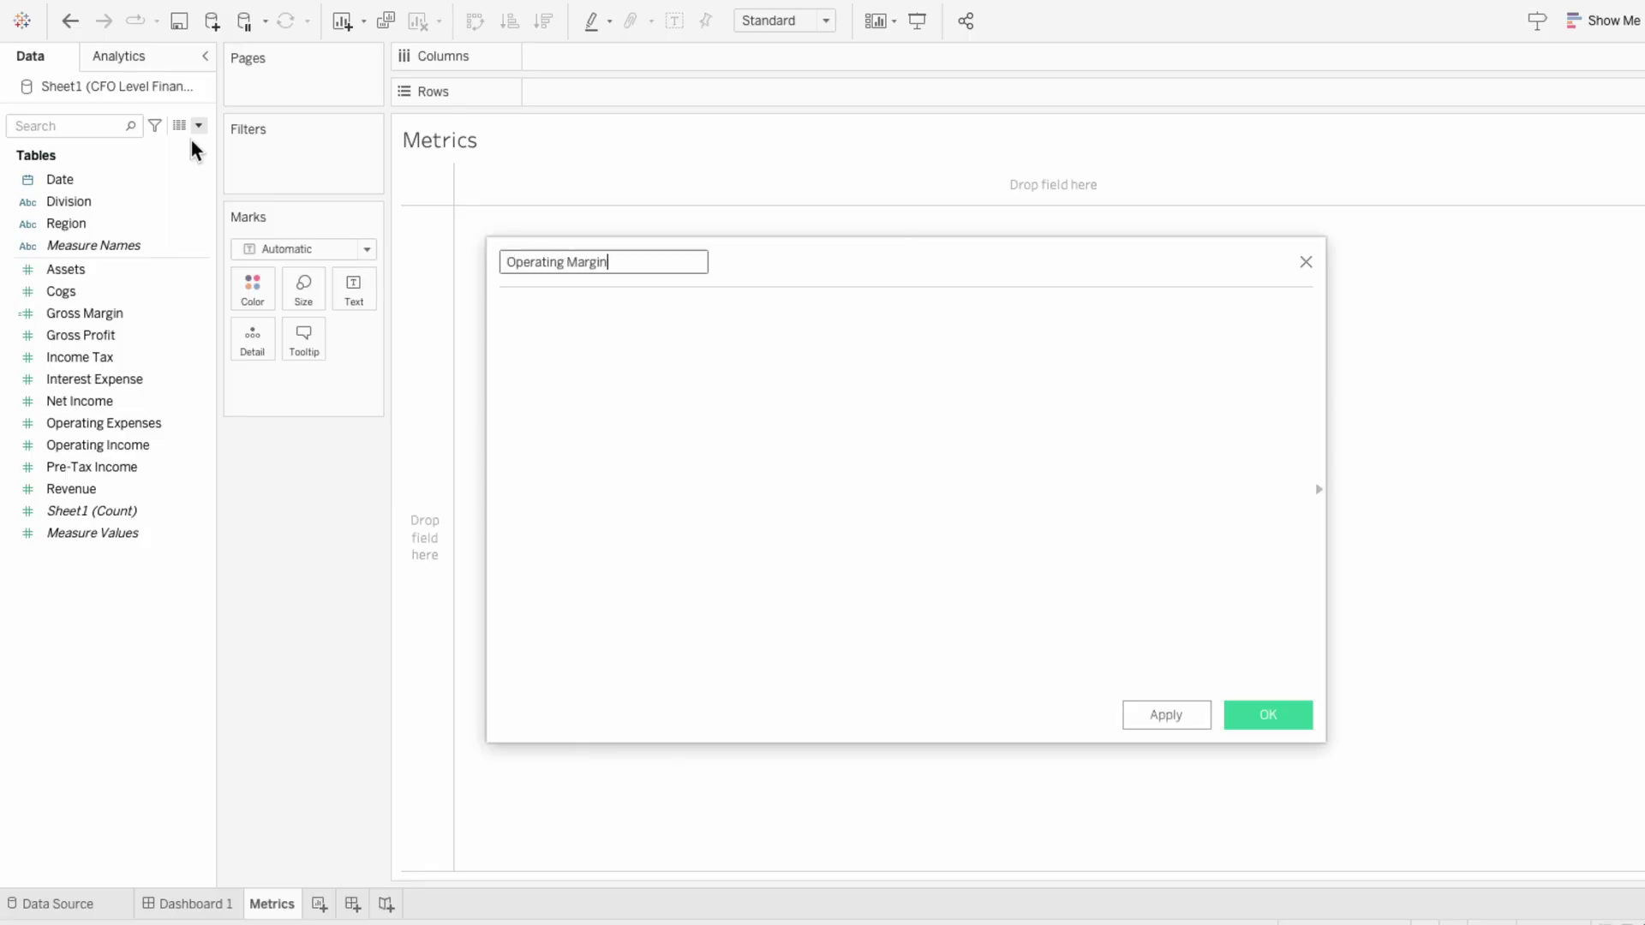
pyautogui.write('SUM([Operating Income]')
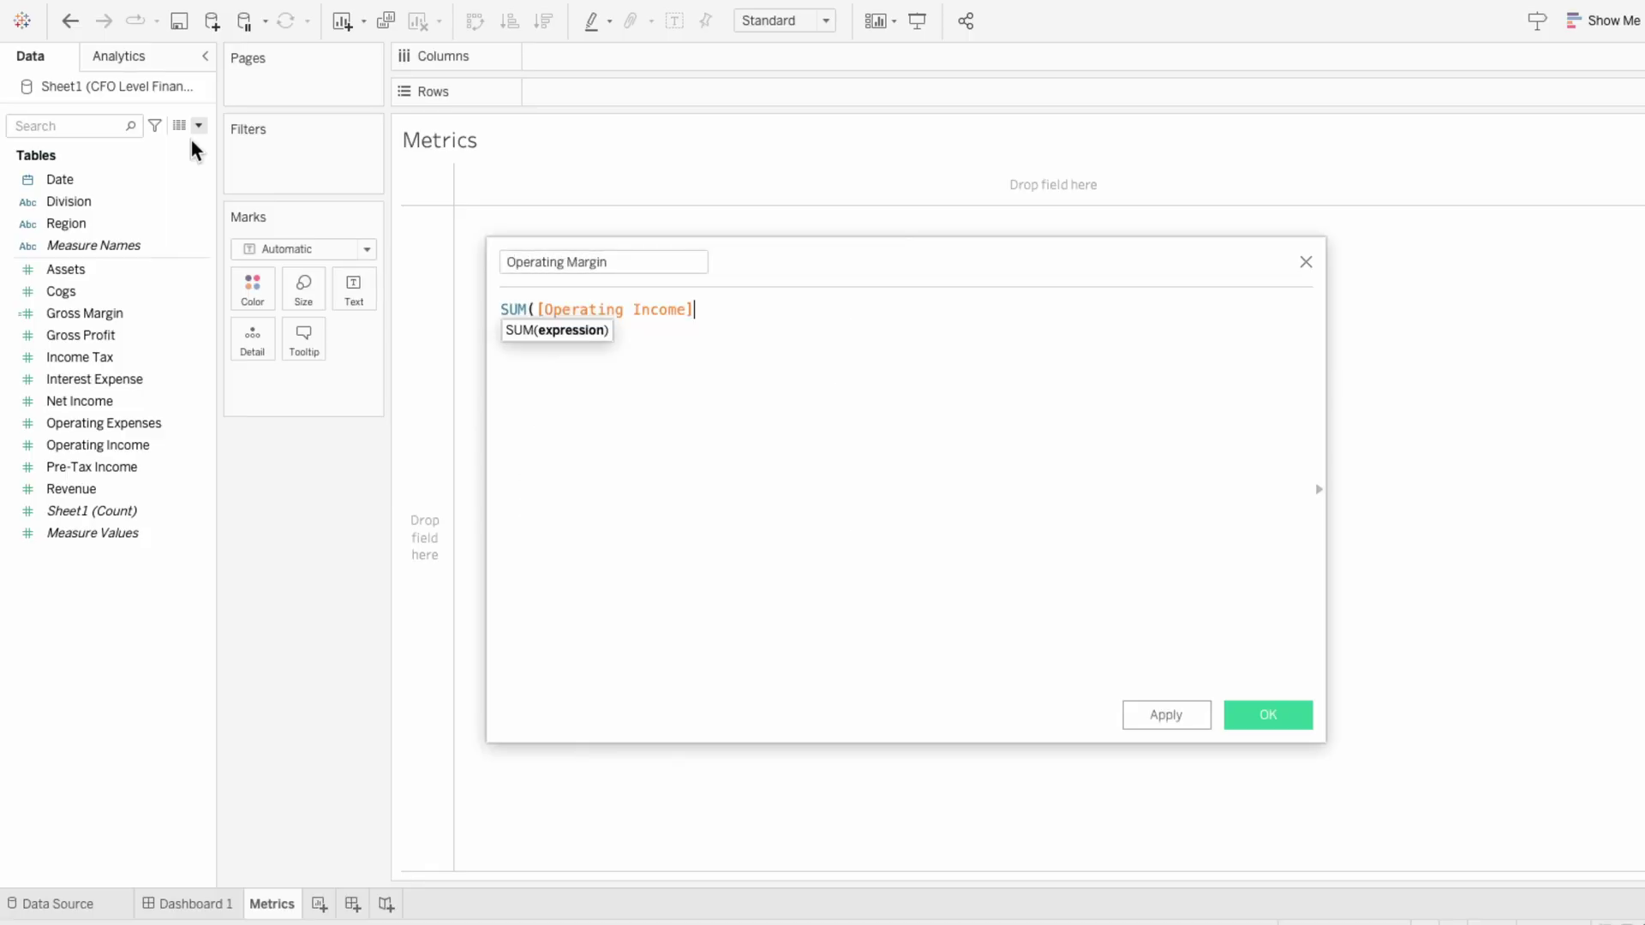
pyautogui.write(') / SUM([Revenue])')
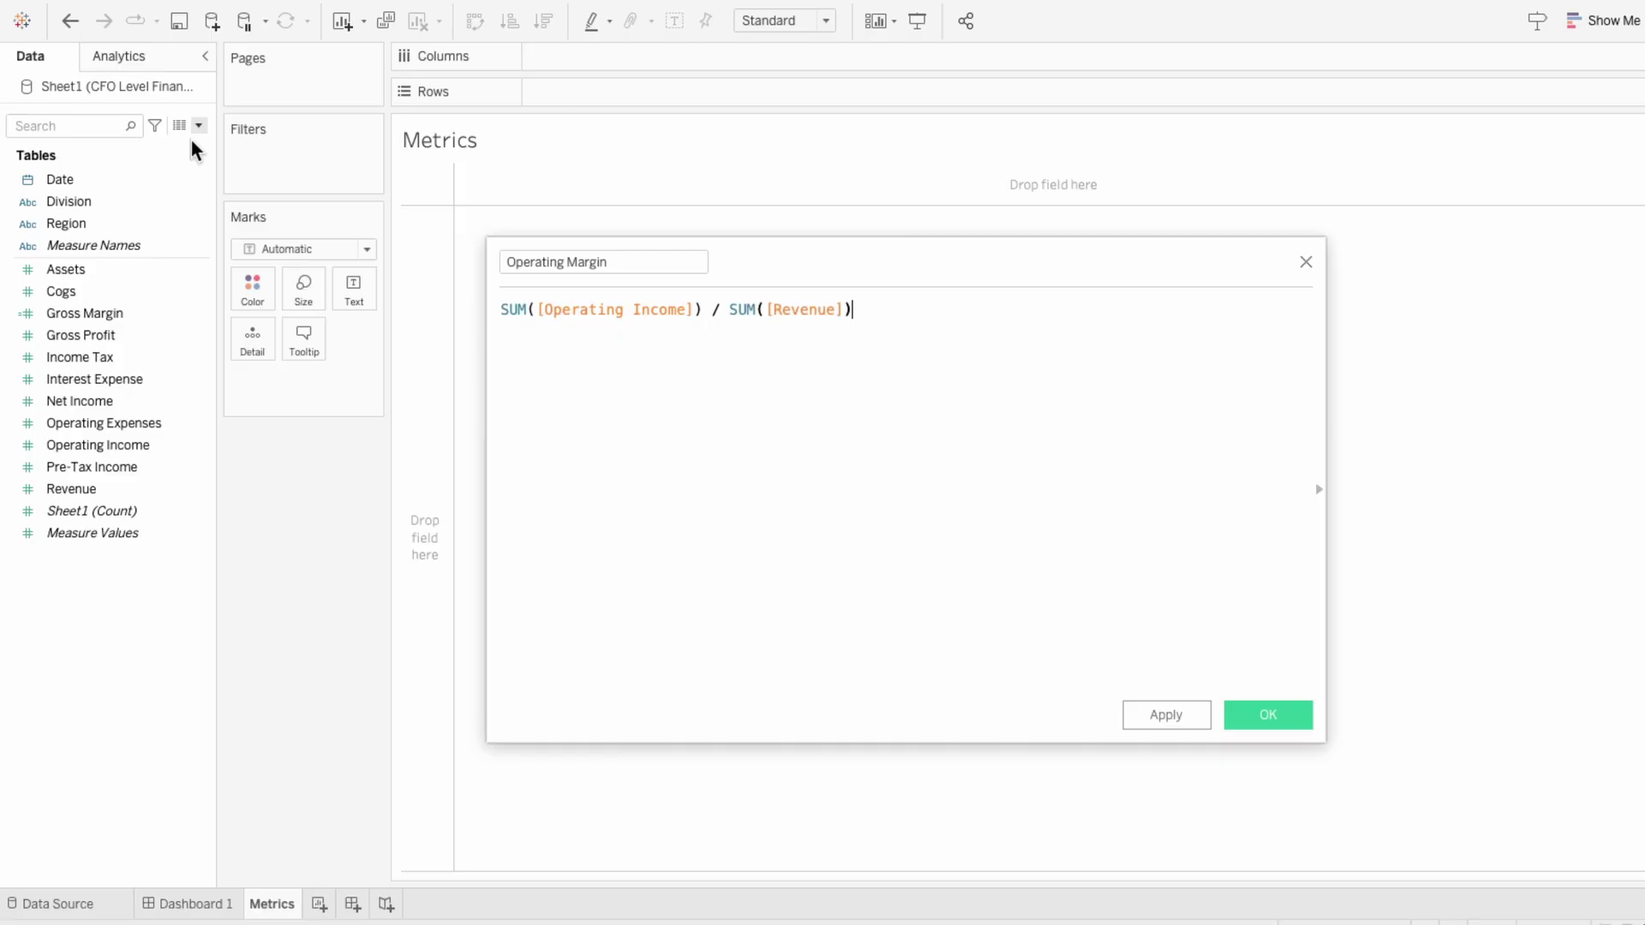
pyautogui.click(1265, 714)
# Start a Return on Assets calculated field dividing SUM([Net Income]) by SUM([Assets])
pyautogui.click(198, 126)
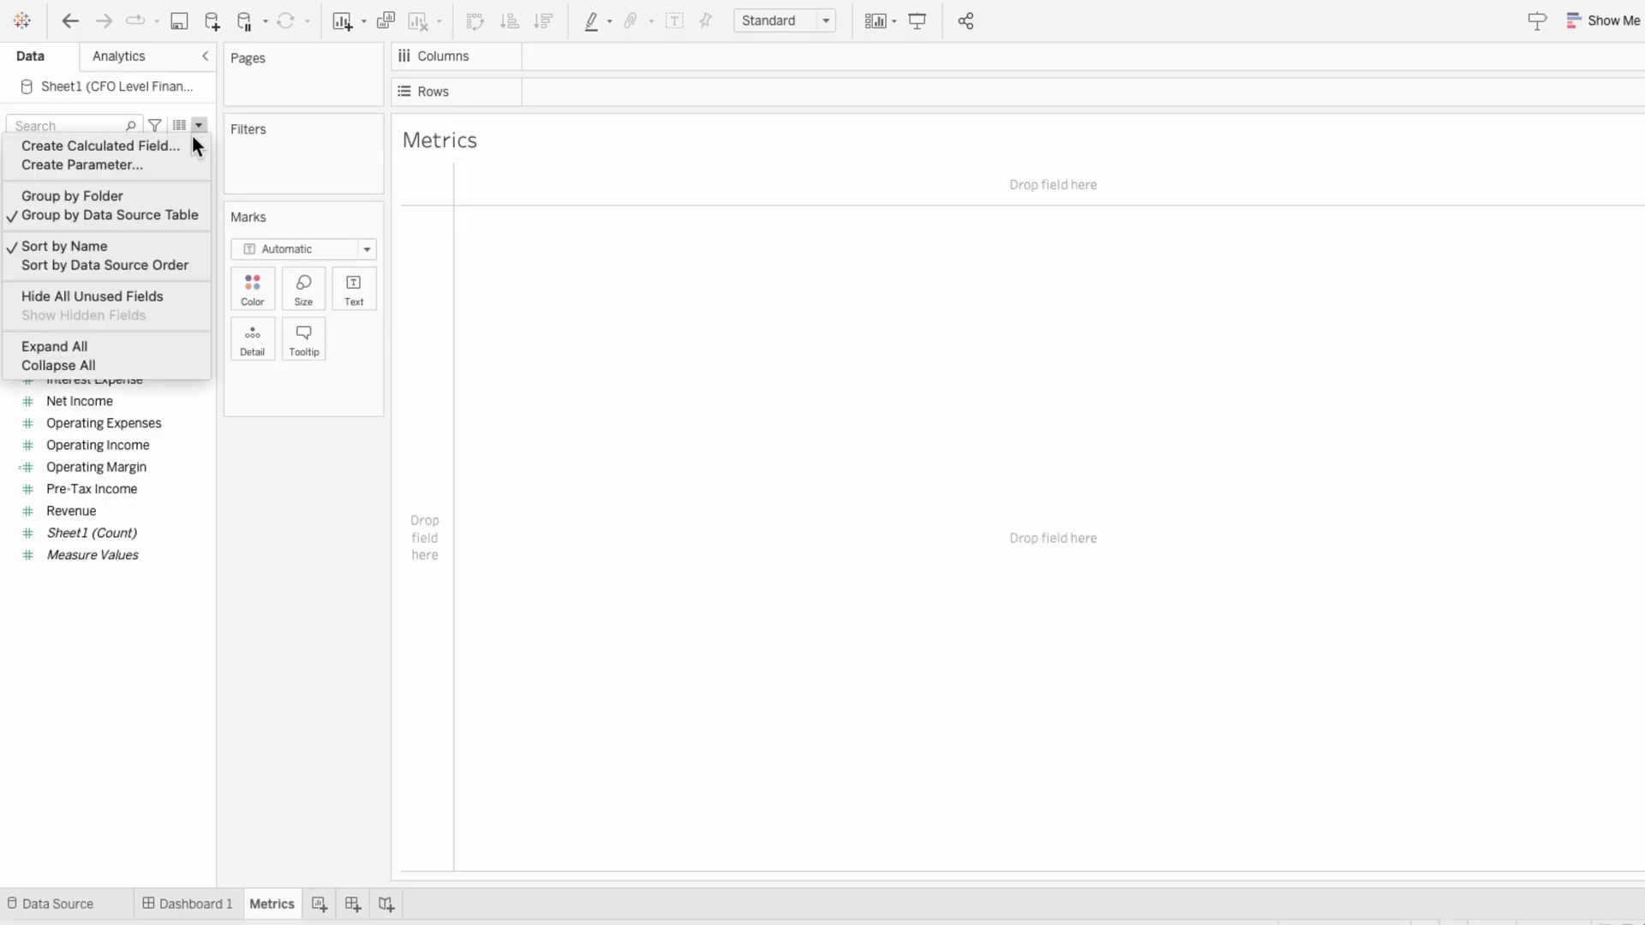
pyautogui.click(192, 142)
pyautogui.write('Return on Ass')
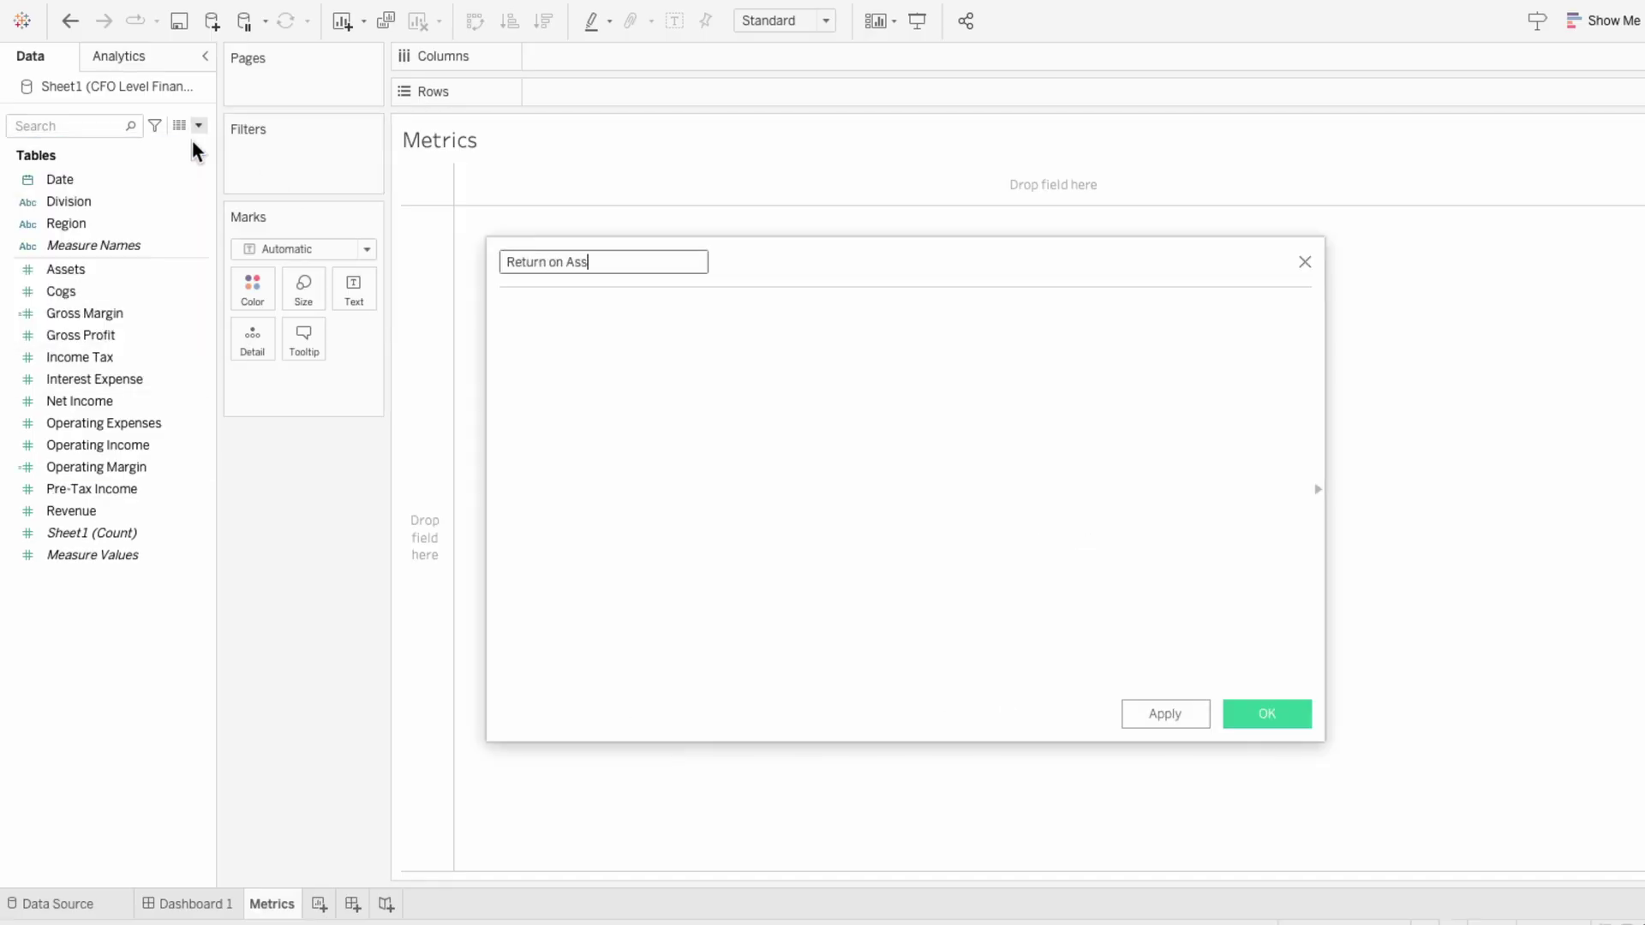
pyautogui.write('ets')
pyautogui.press('Tab')
pyautogui.write('SUM(net')
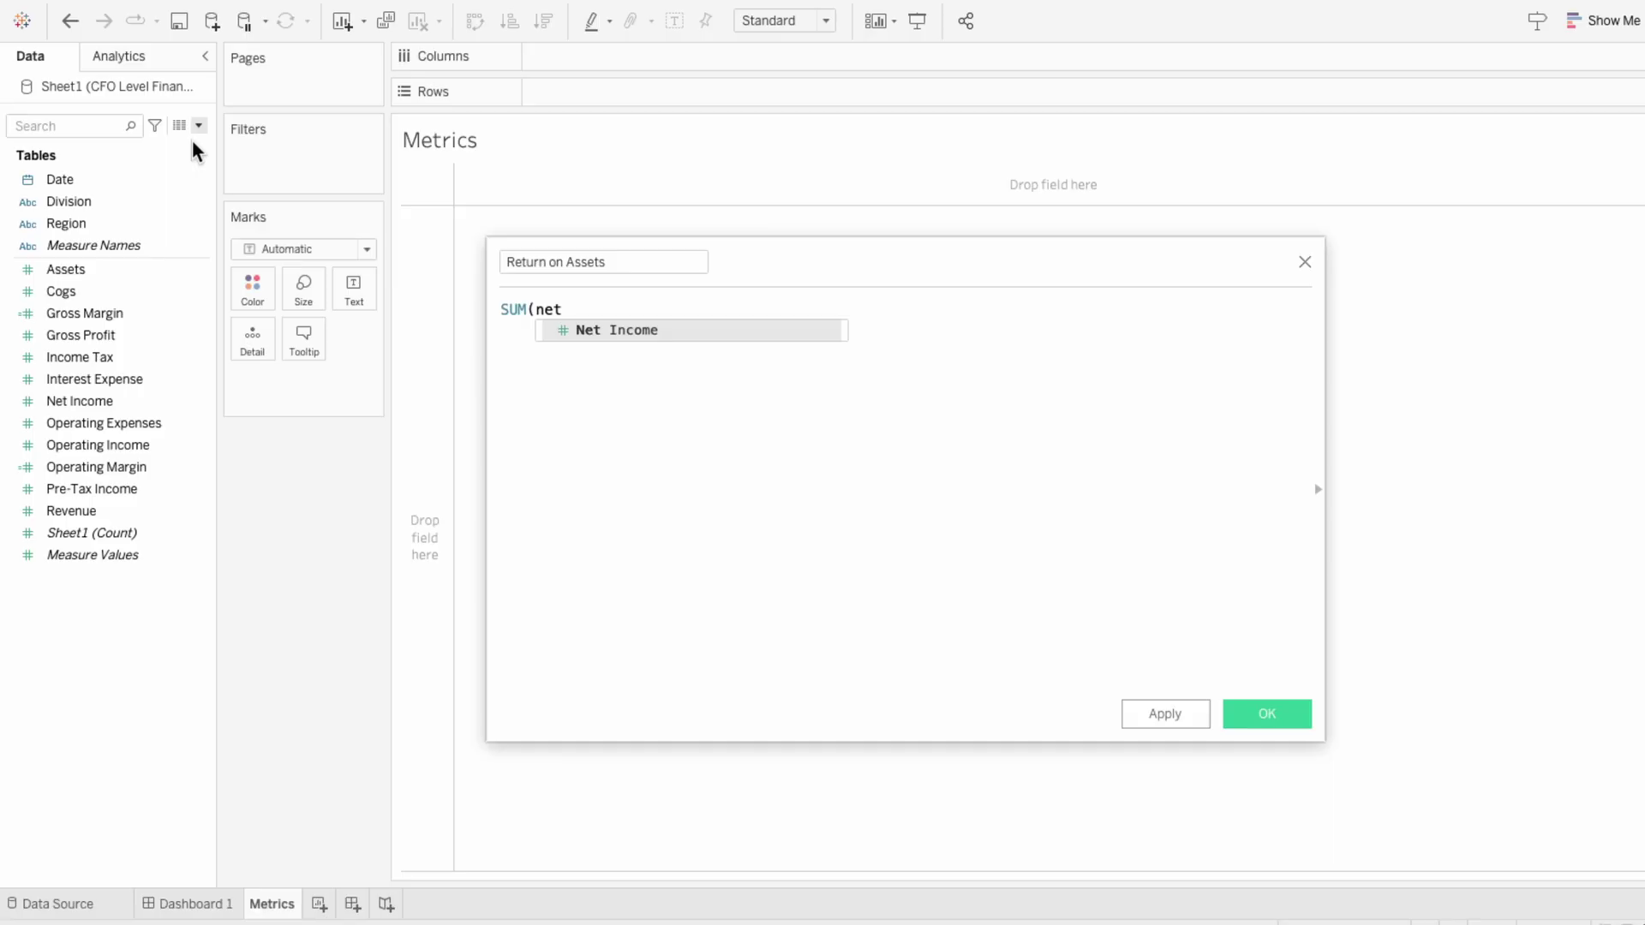
pyautogui.press('Return')
pyautogui.write(') / SUM(as')
pyautogui.press('Return')
# Save Return on Assets and build a measures table showing only the three ratios, columns widened
pyautogui.write(')')
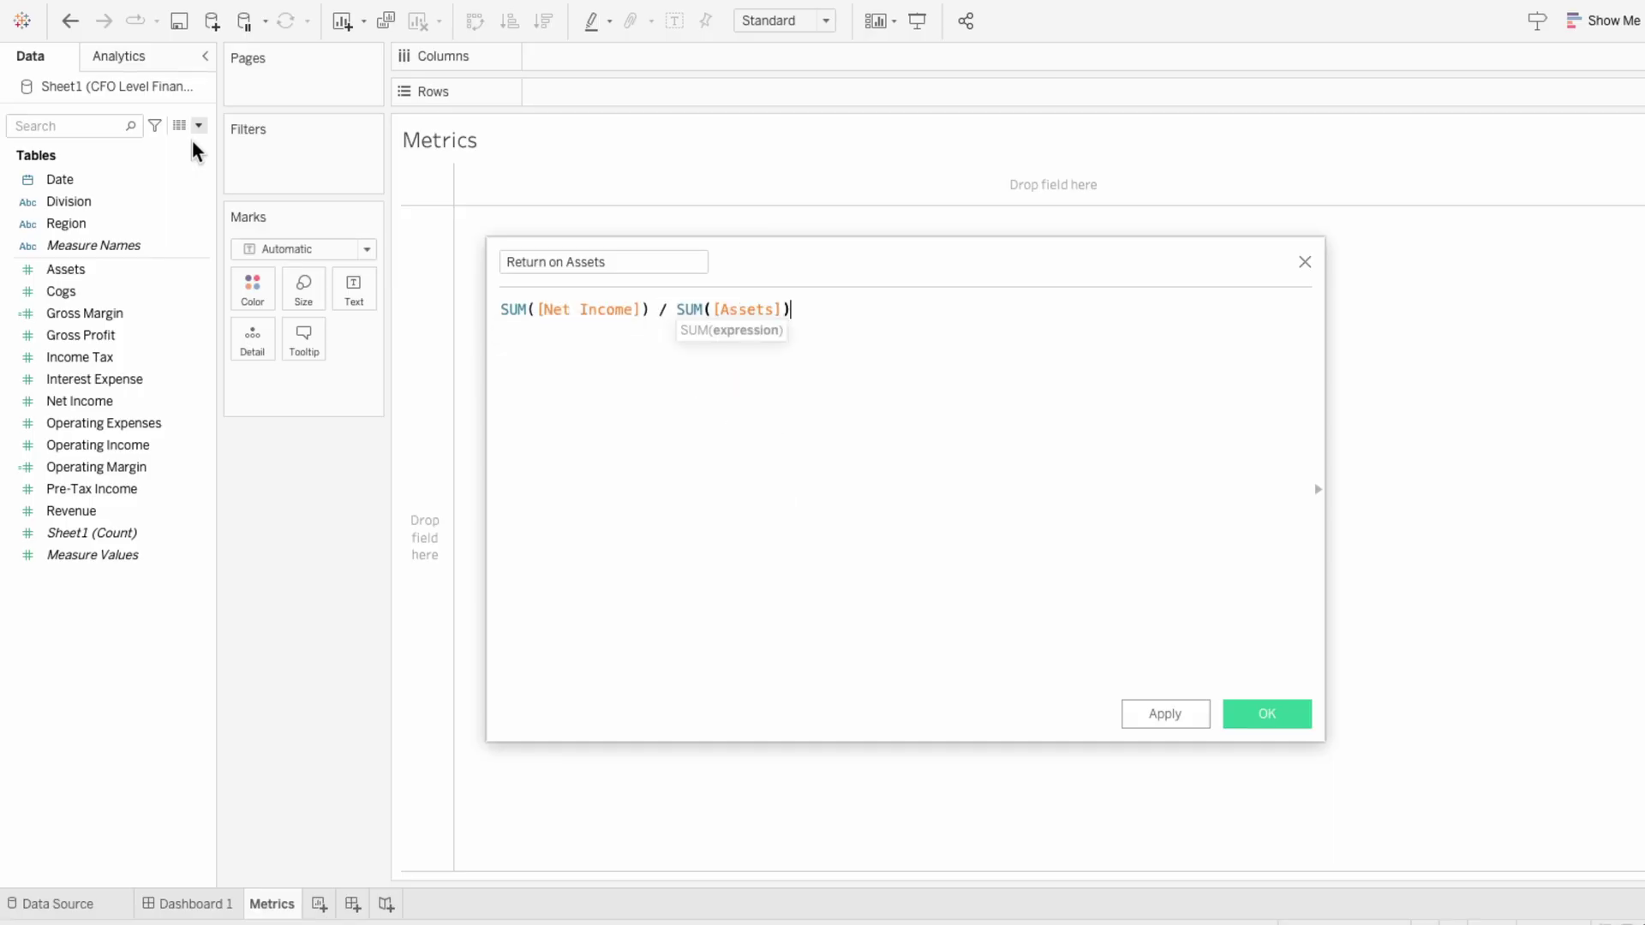
pyautogui.click(1237, 713)
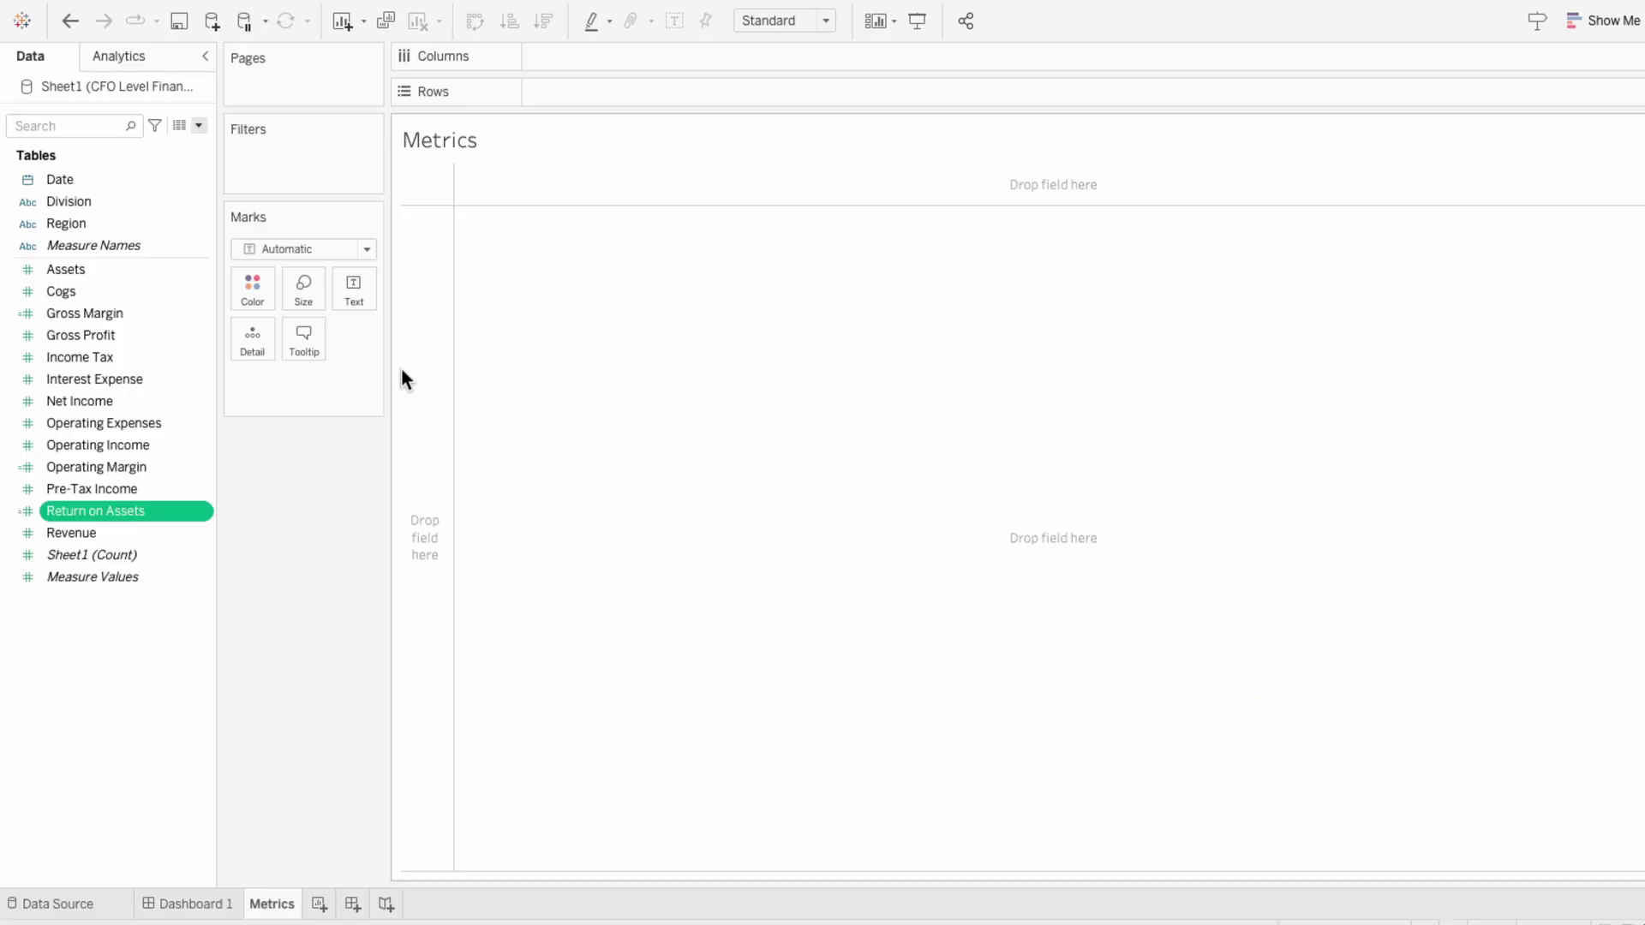
pyautogui.click(96, 250)
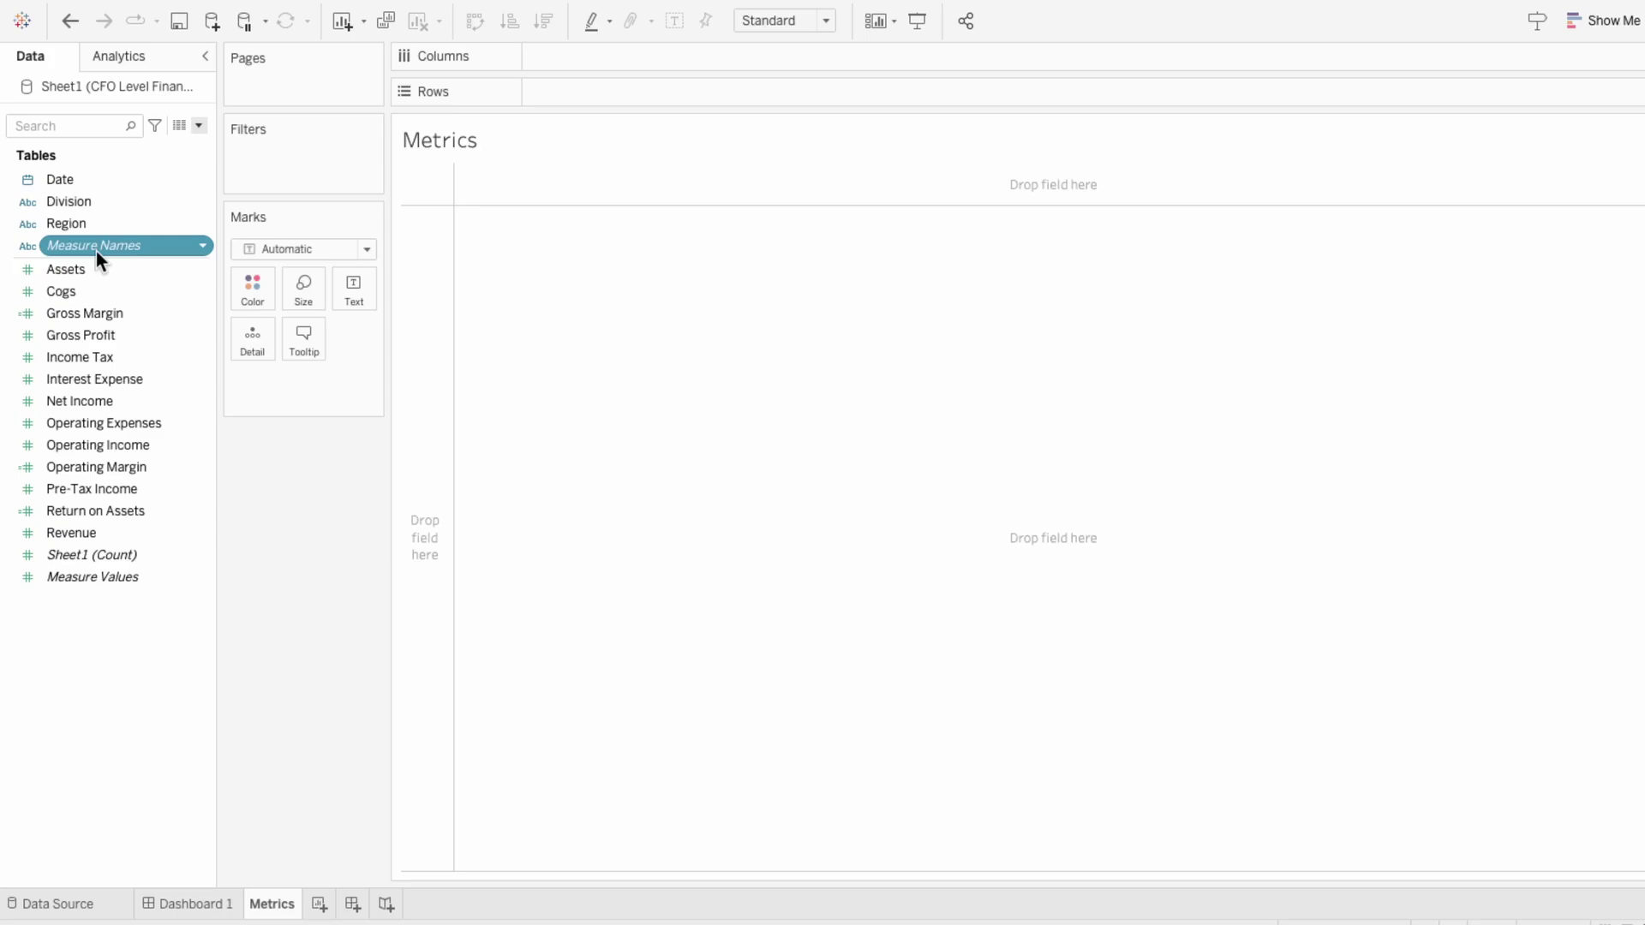
pyautogui.doubleClick(96, 250)
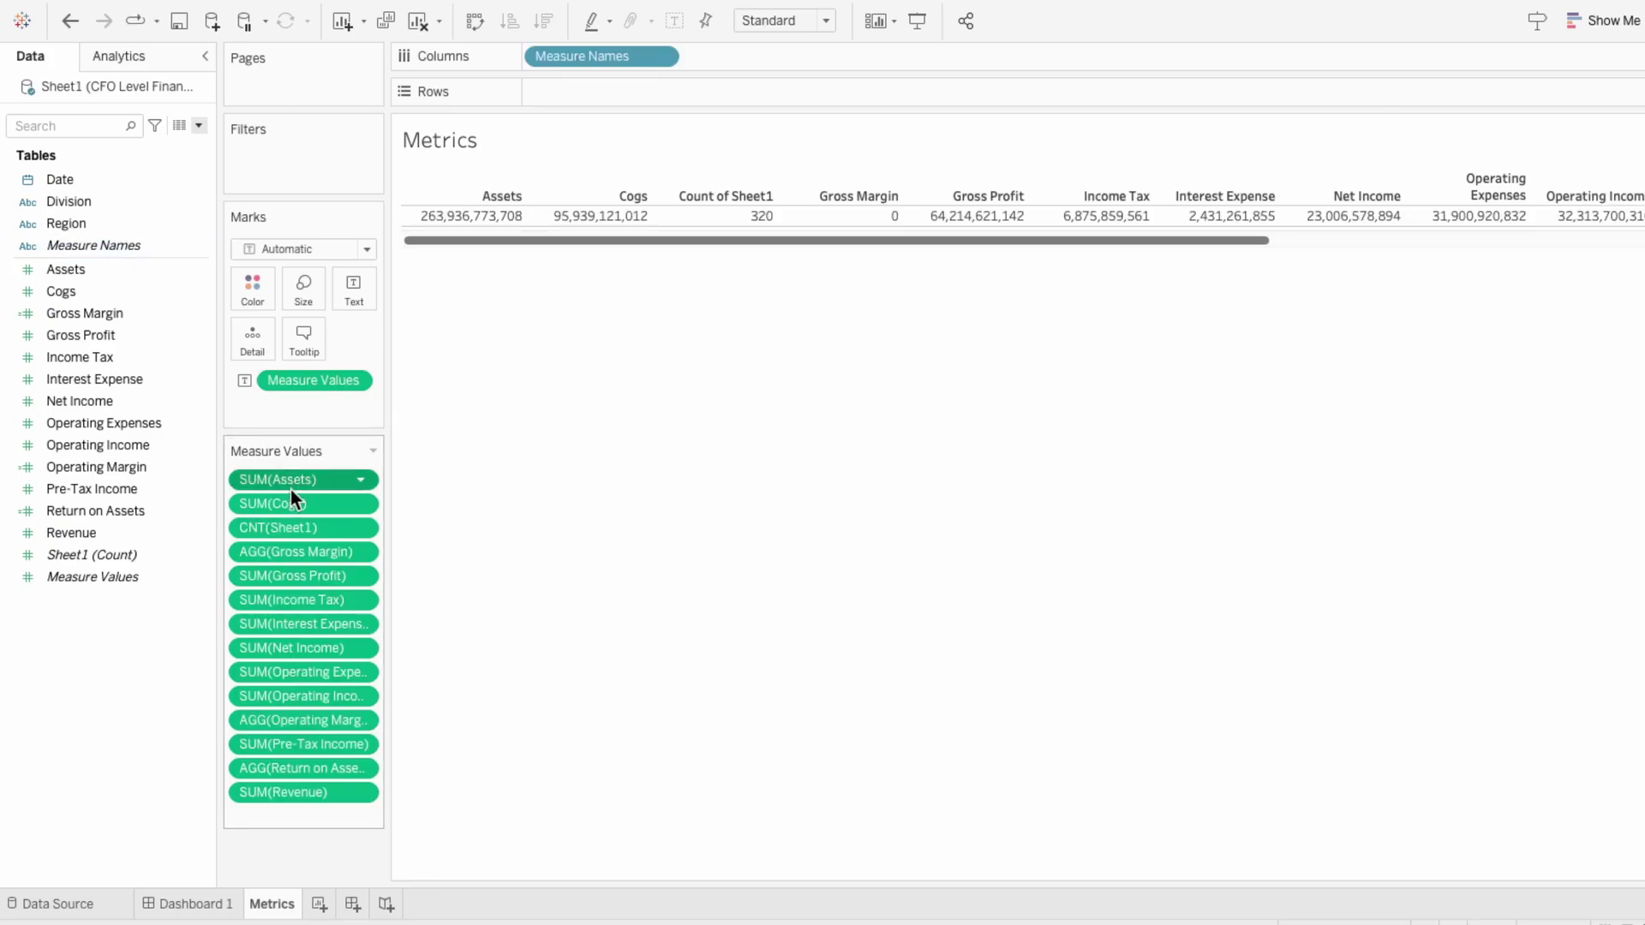
pyautogui.keyDown('shift'); pyautogui.click(293, 525); pyautogui.keyUp('shift')
pyautogui.press('Delete')
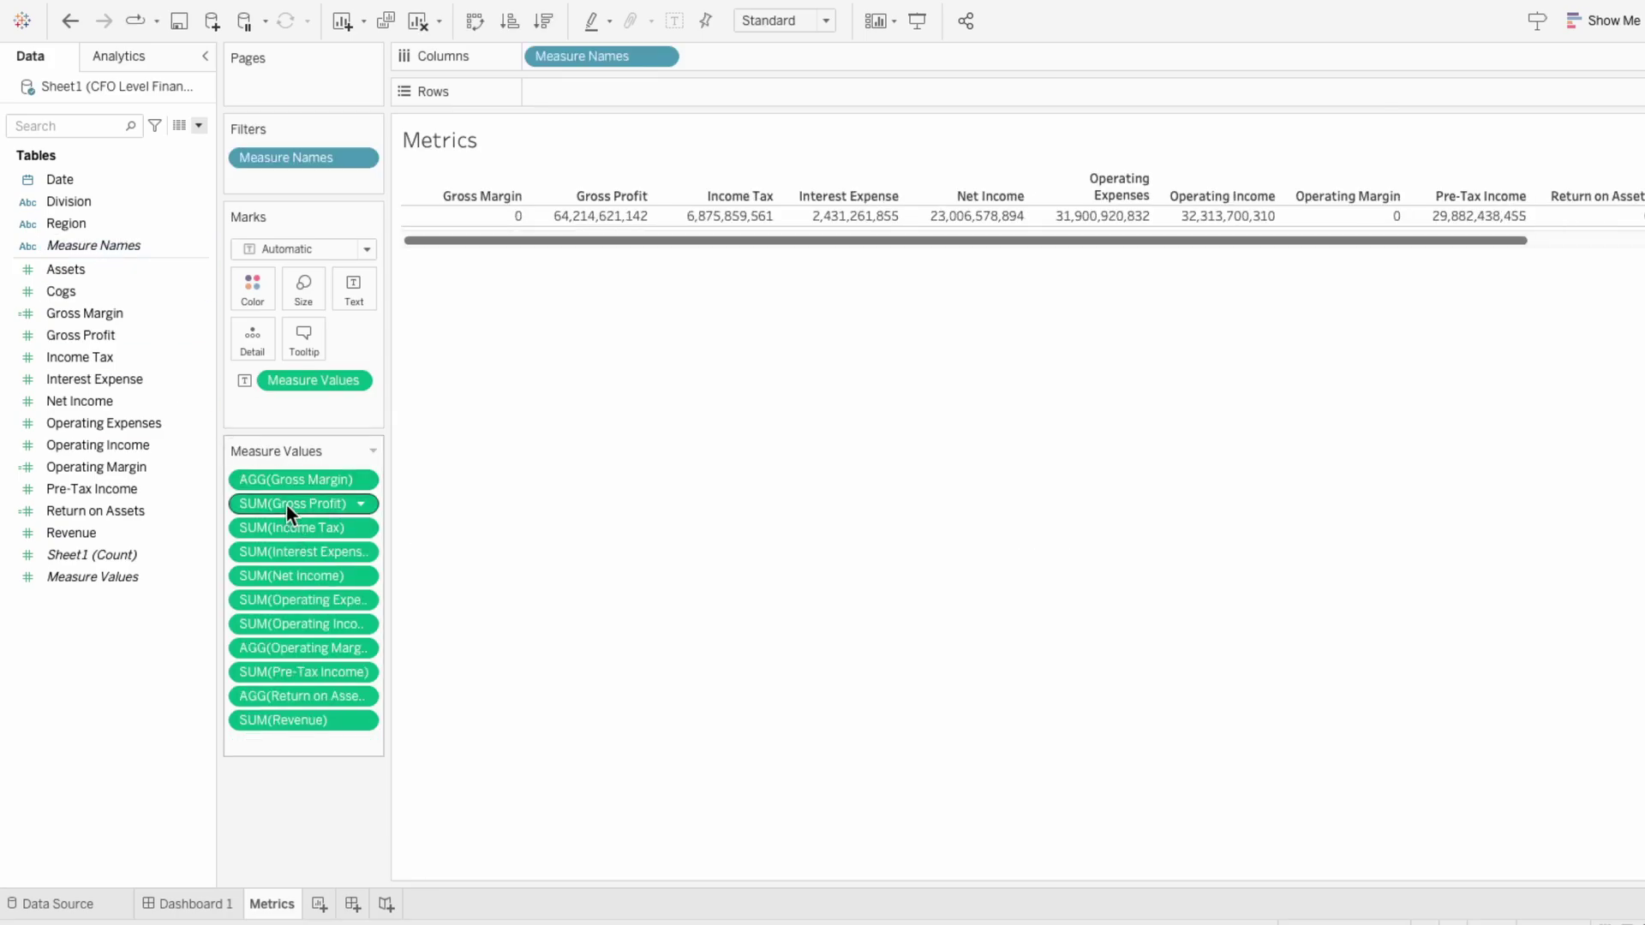
pyautogui.keyDown('shift'); pyautogui.click(300, 620); pyautogui.keyUp('shift')
pyautogui.press('Delete')
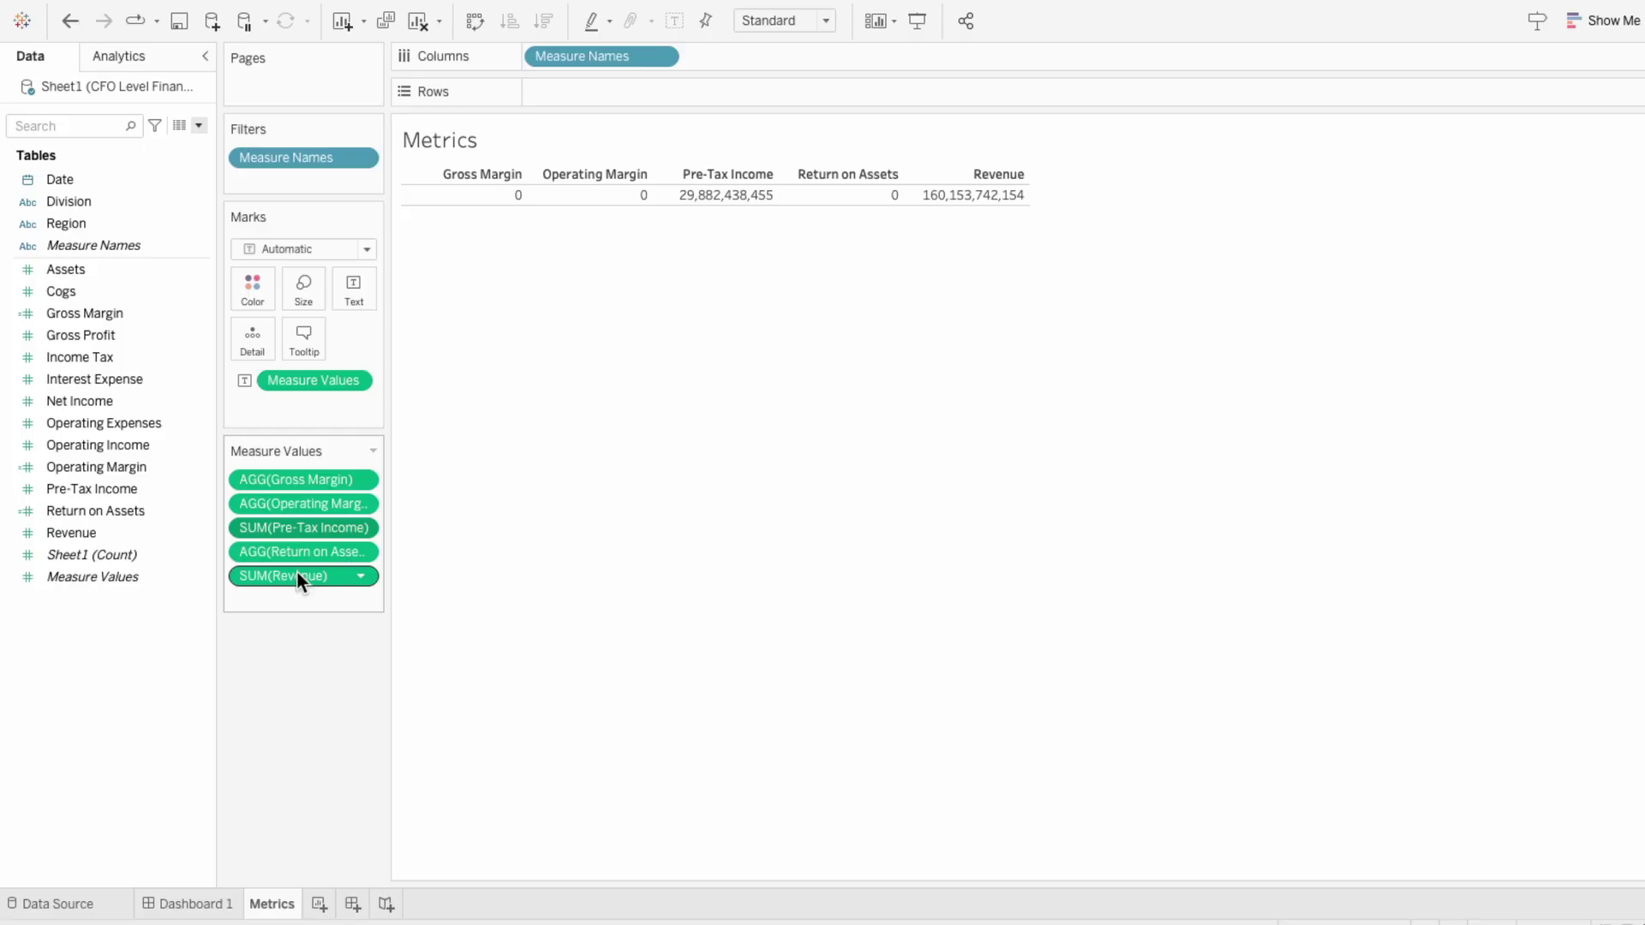
pyautogui.press('Delete')
pyautogui.moveTo(591, 216); pyautogui.dragTo(954, 216)
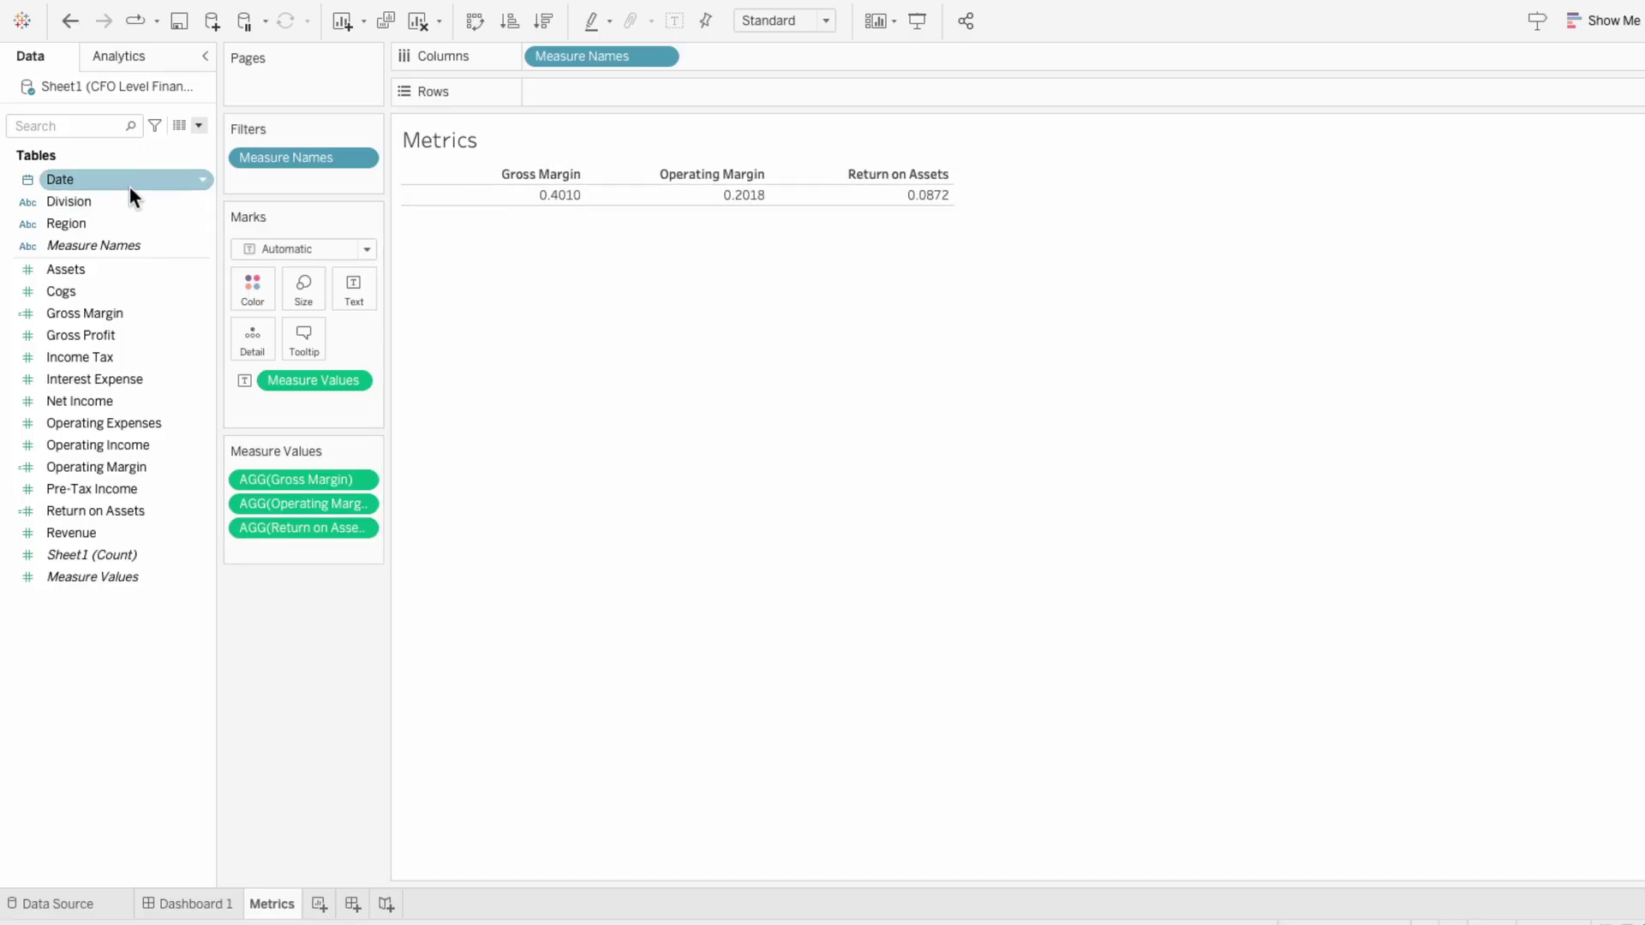
# Filter the table by Date to the current year using a relative Years filter
pyautogui.moveTo(130, 183); pyautogui.dragTo(274, 177)
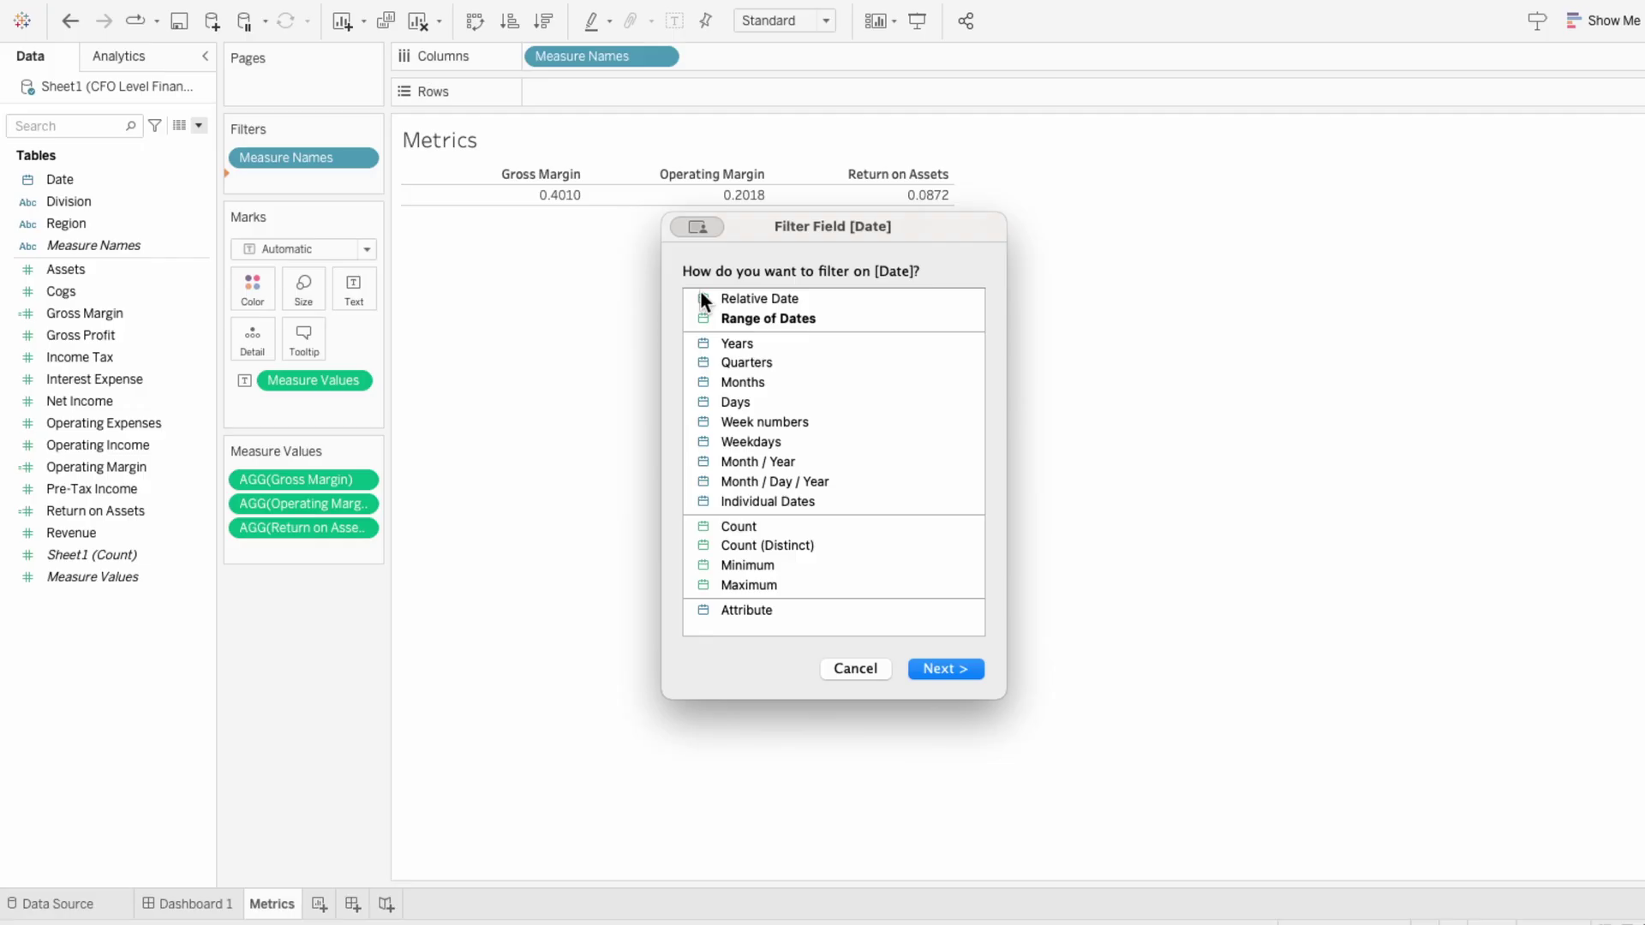
pyautogui.click(701, 296)
pyautogui.click(958, 672)
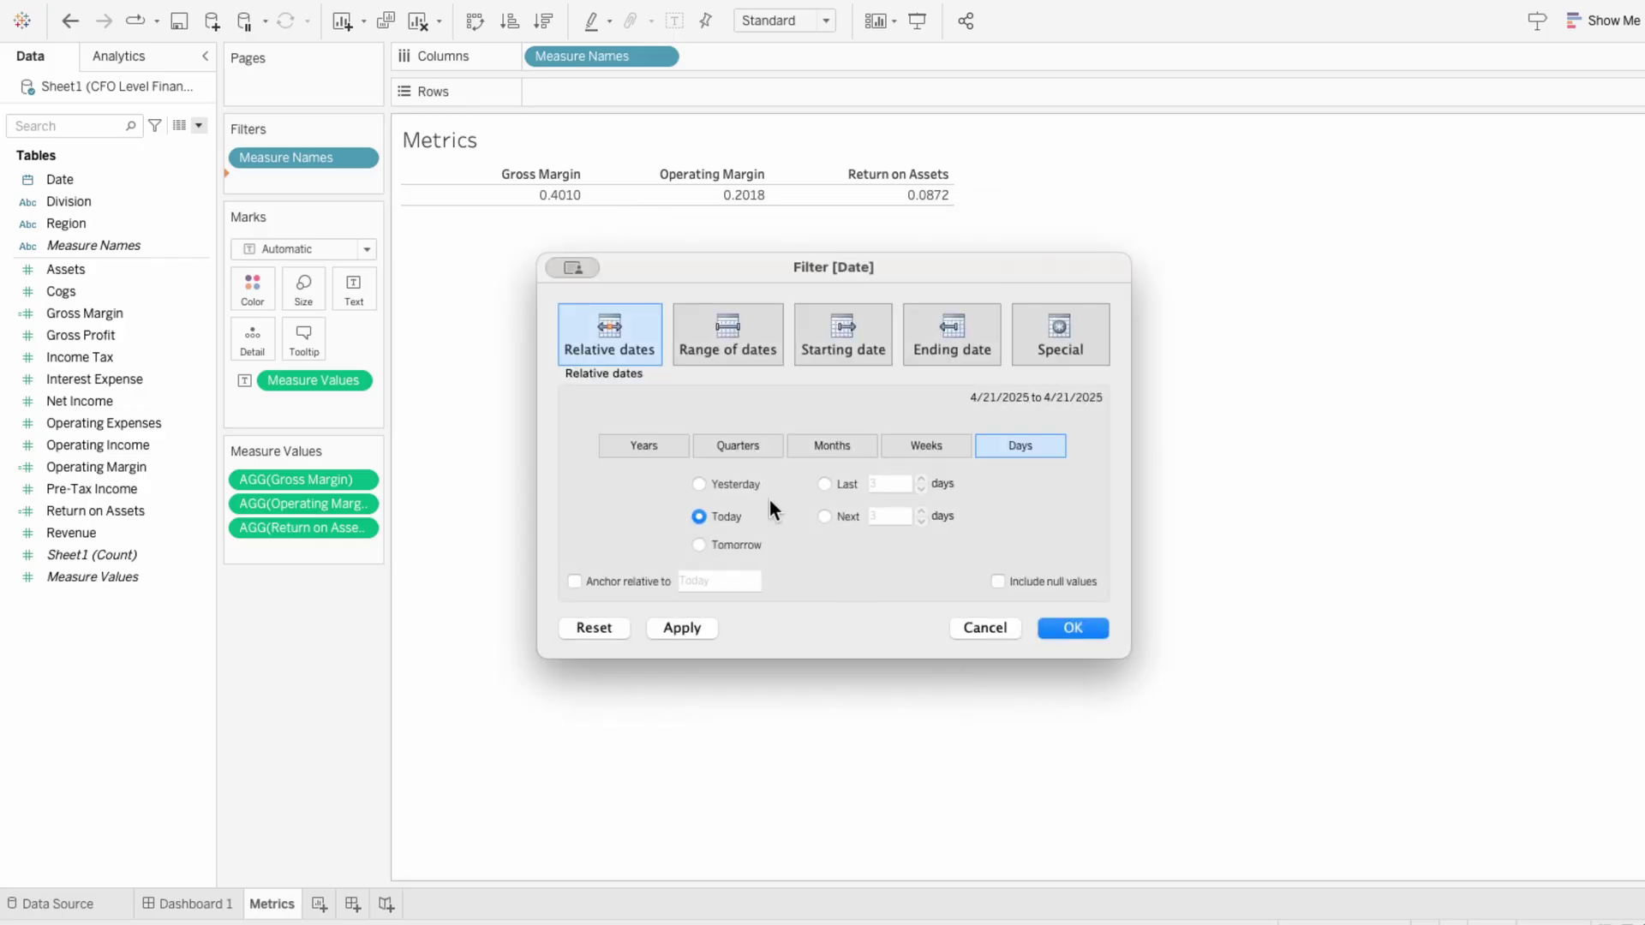
pyautogui.click(632, 447)
pyautogui.click(1076, 627)
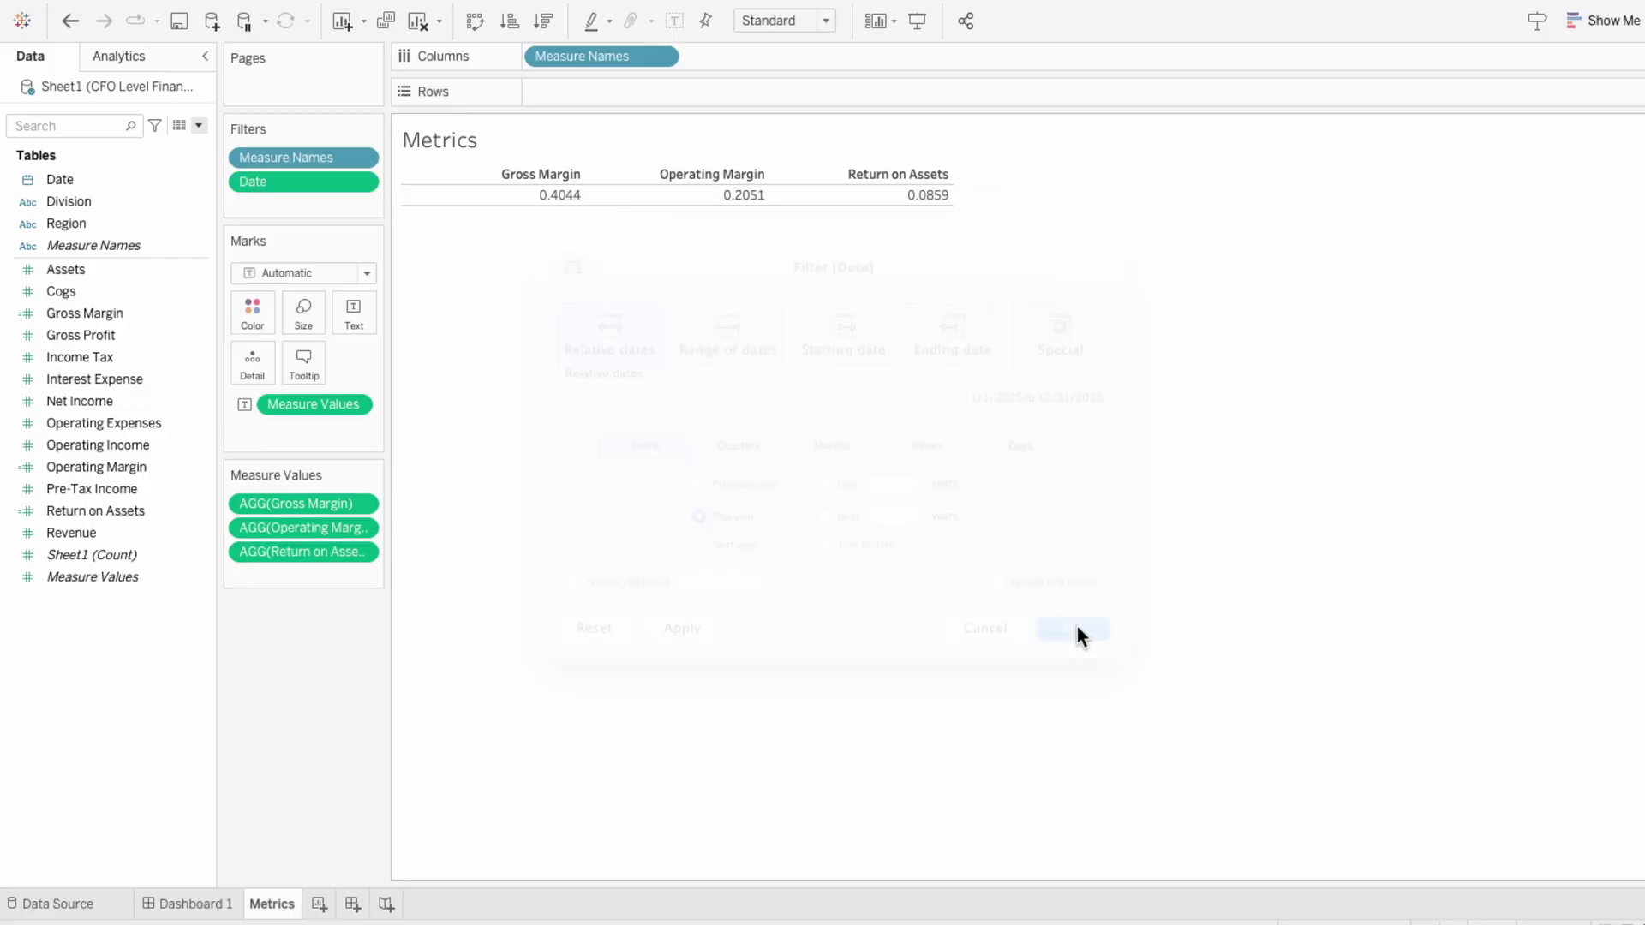
# Format the measure headers as 14-point text, centred horizontally
pyautogui.rightClick(533, 177)
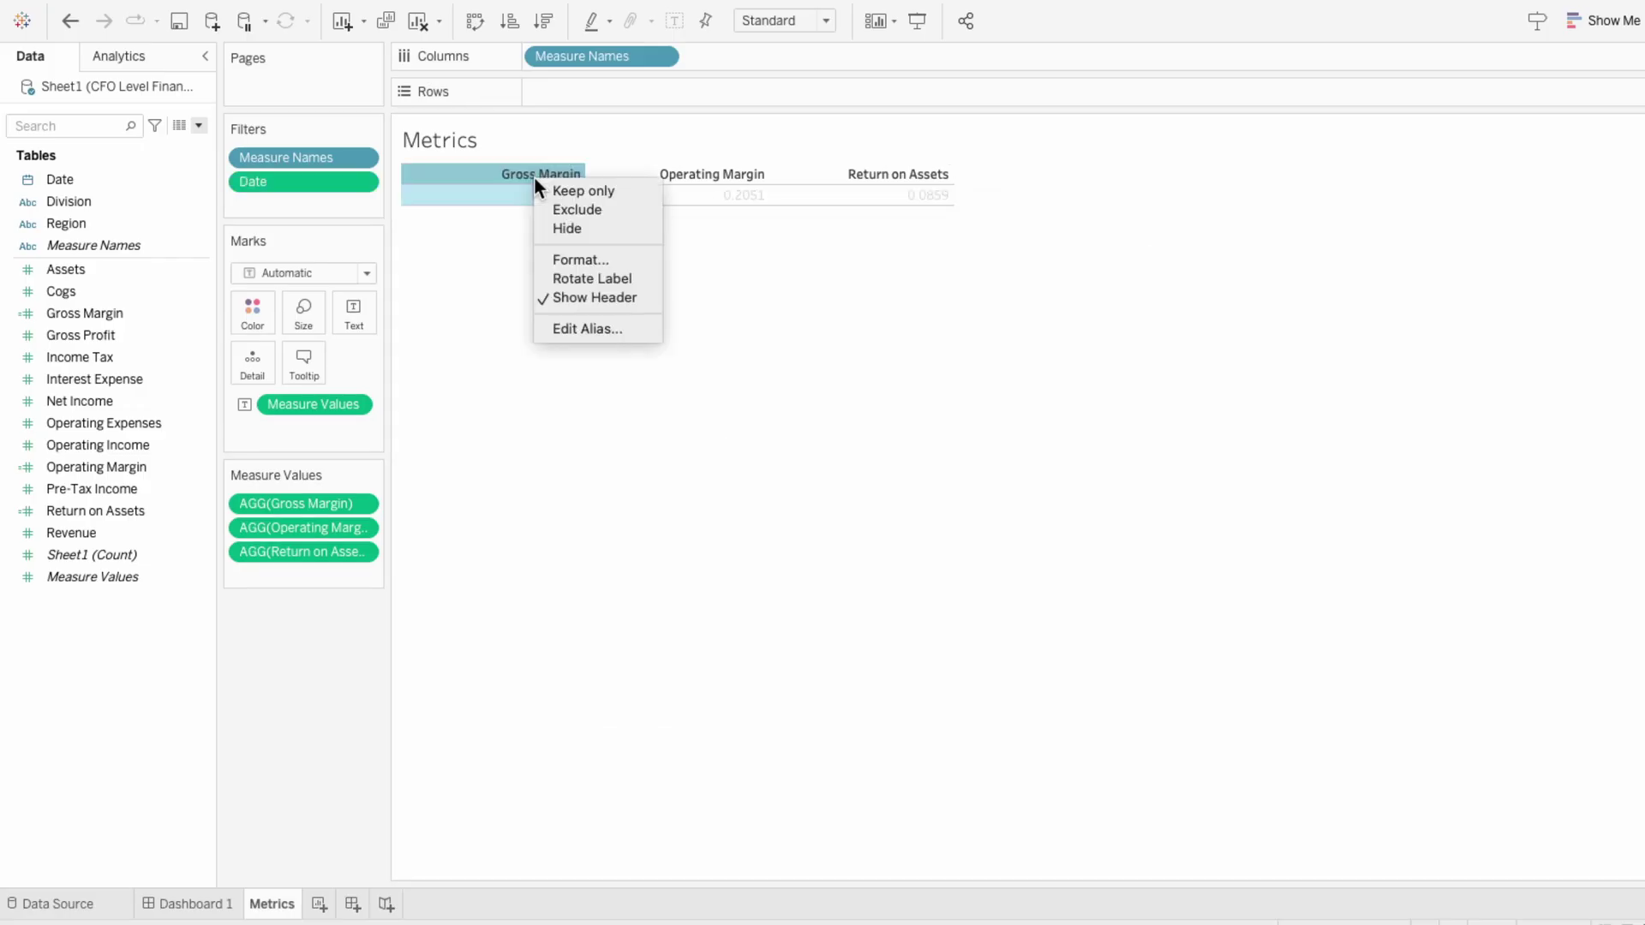
pyautogui.click(541, 260)
pyautogui.click(185, 192)
pyautogui.click(145, 263)
pyautogui.click(131, 352)
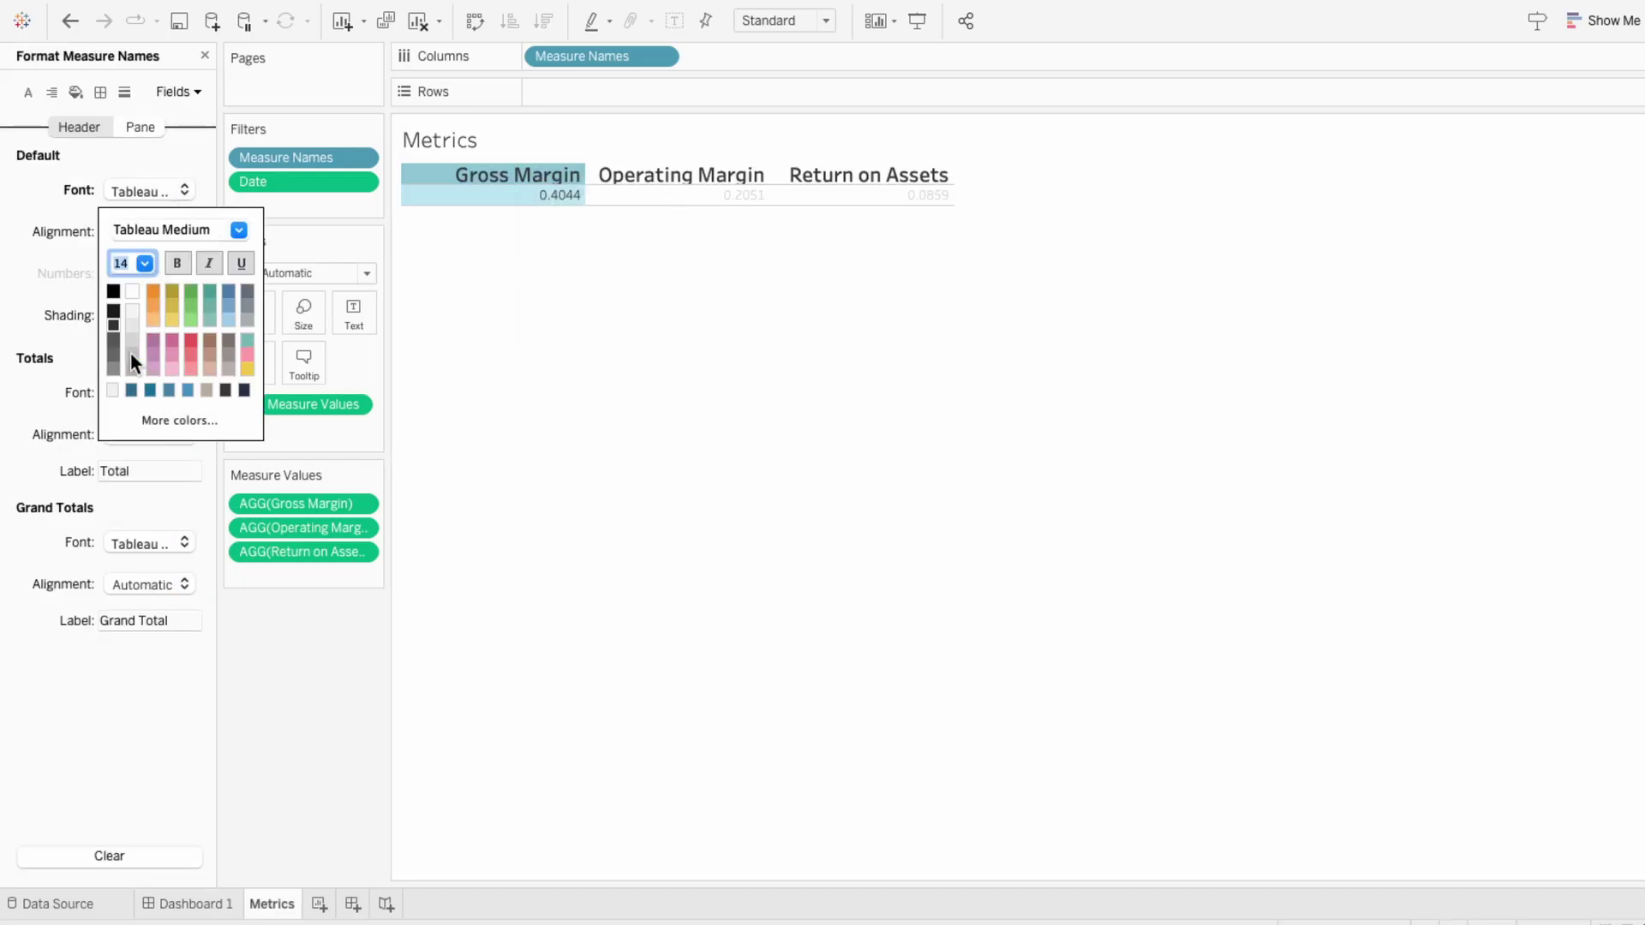
pyautogui.click(69, 291)
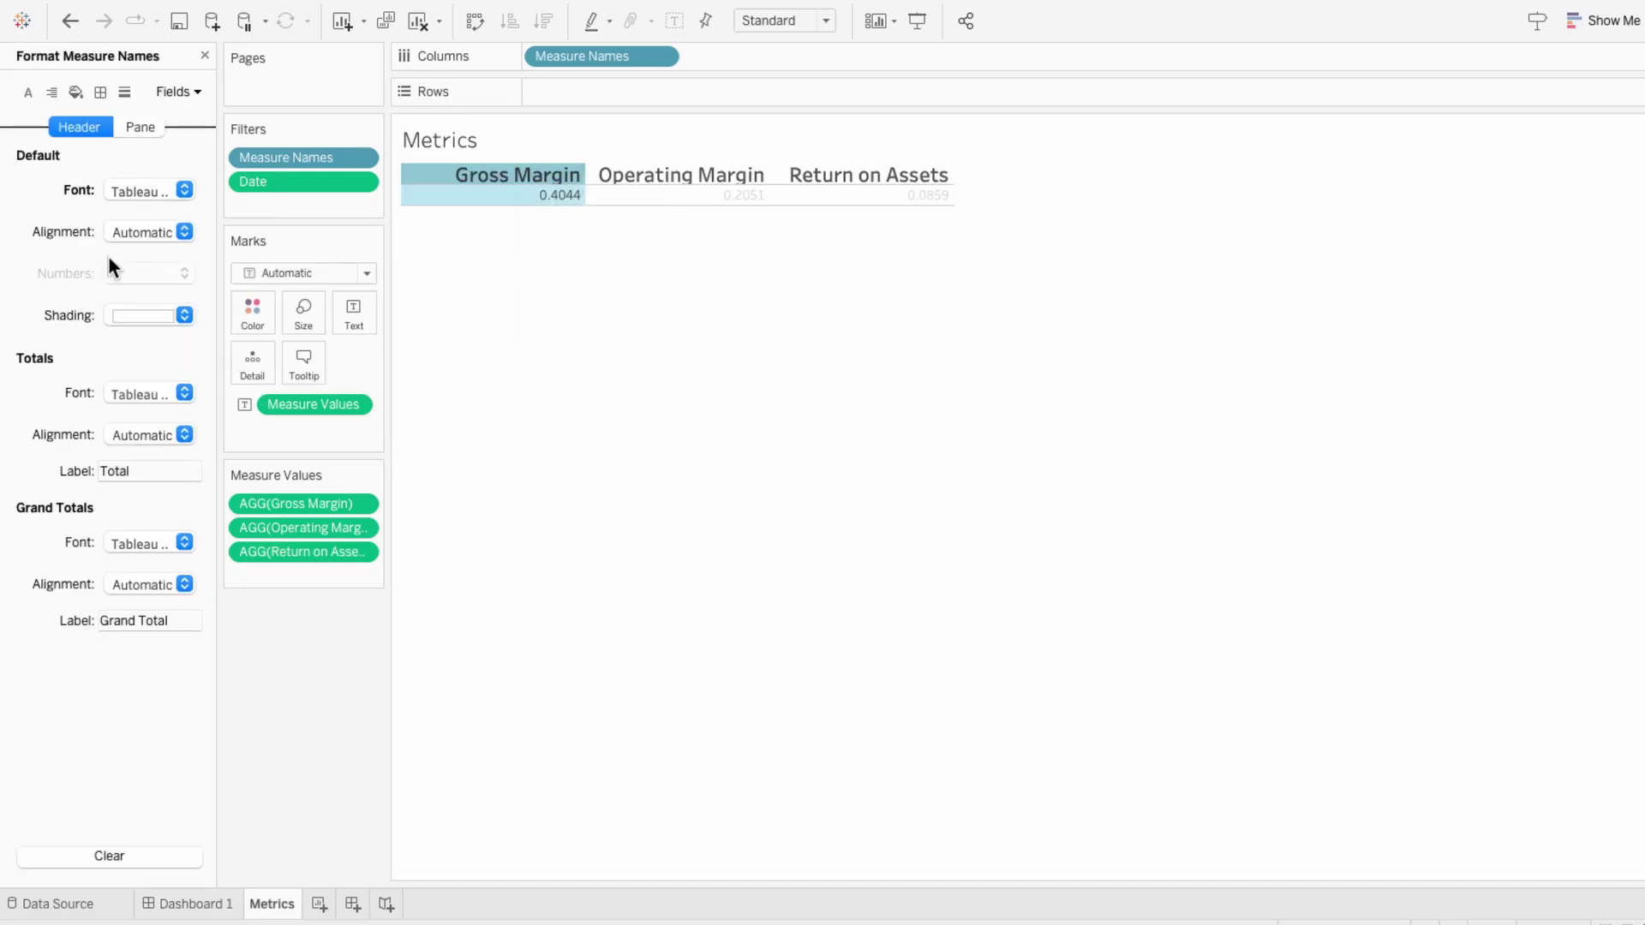
pyautogui.click(140, 231)
pyautogui.click(151, 331)
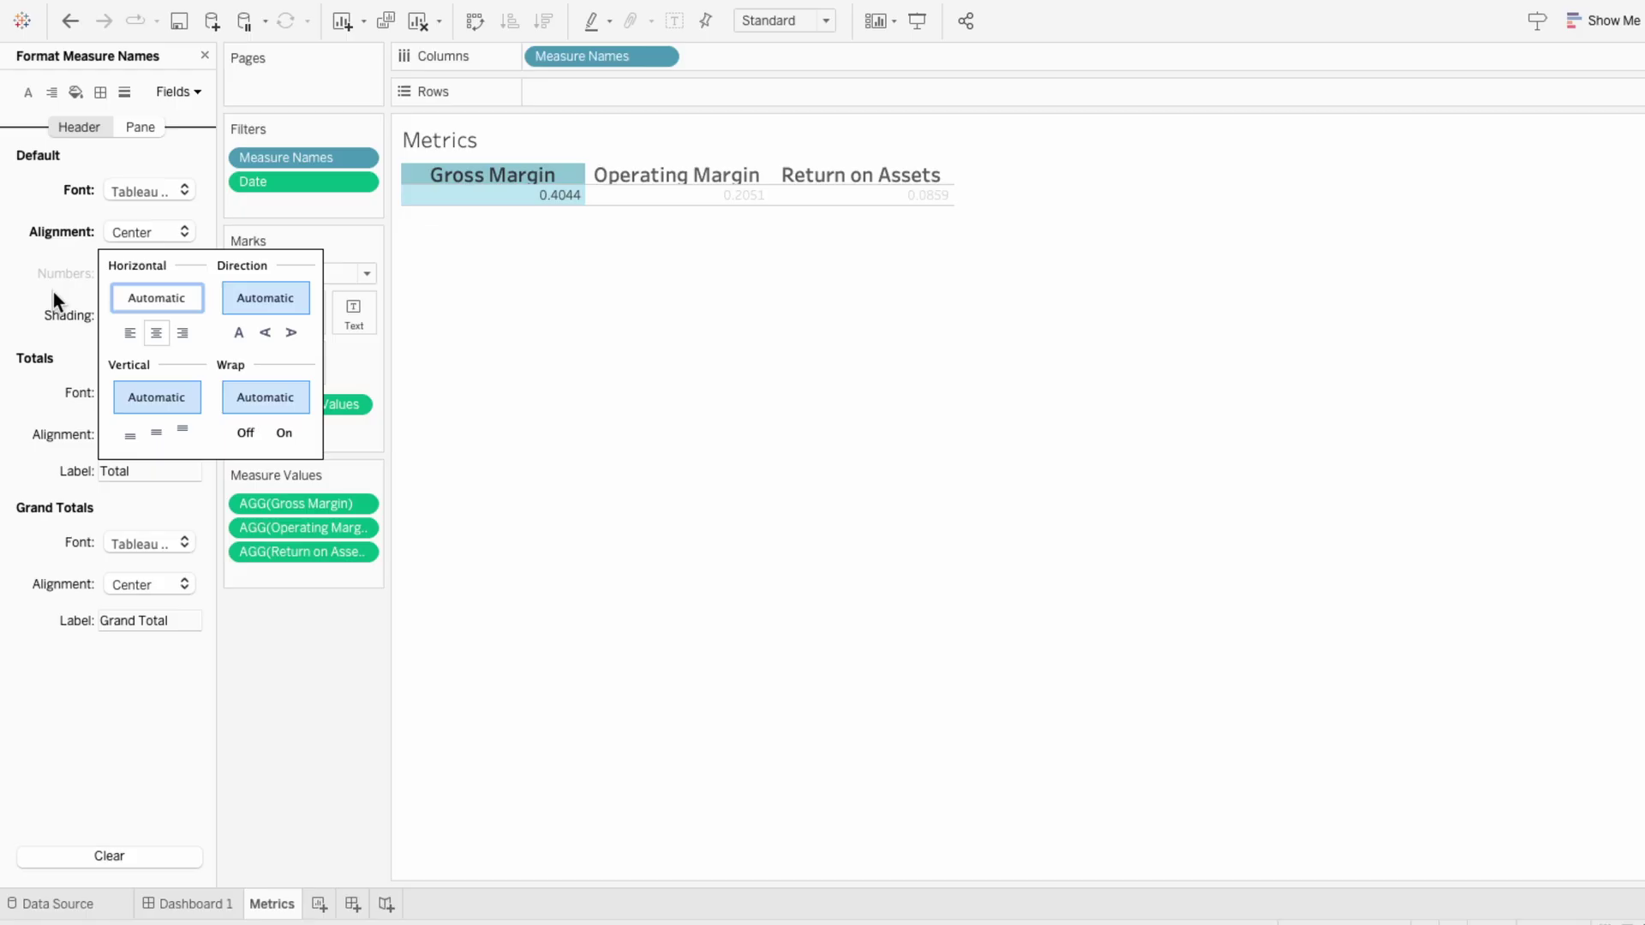
pyautogui.click(53, 291)
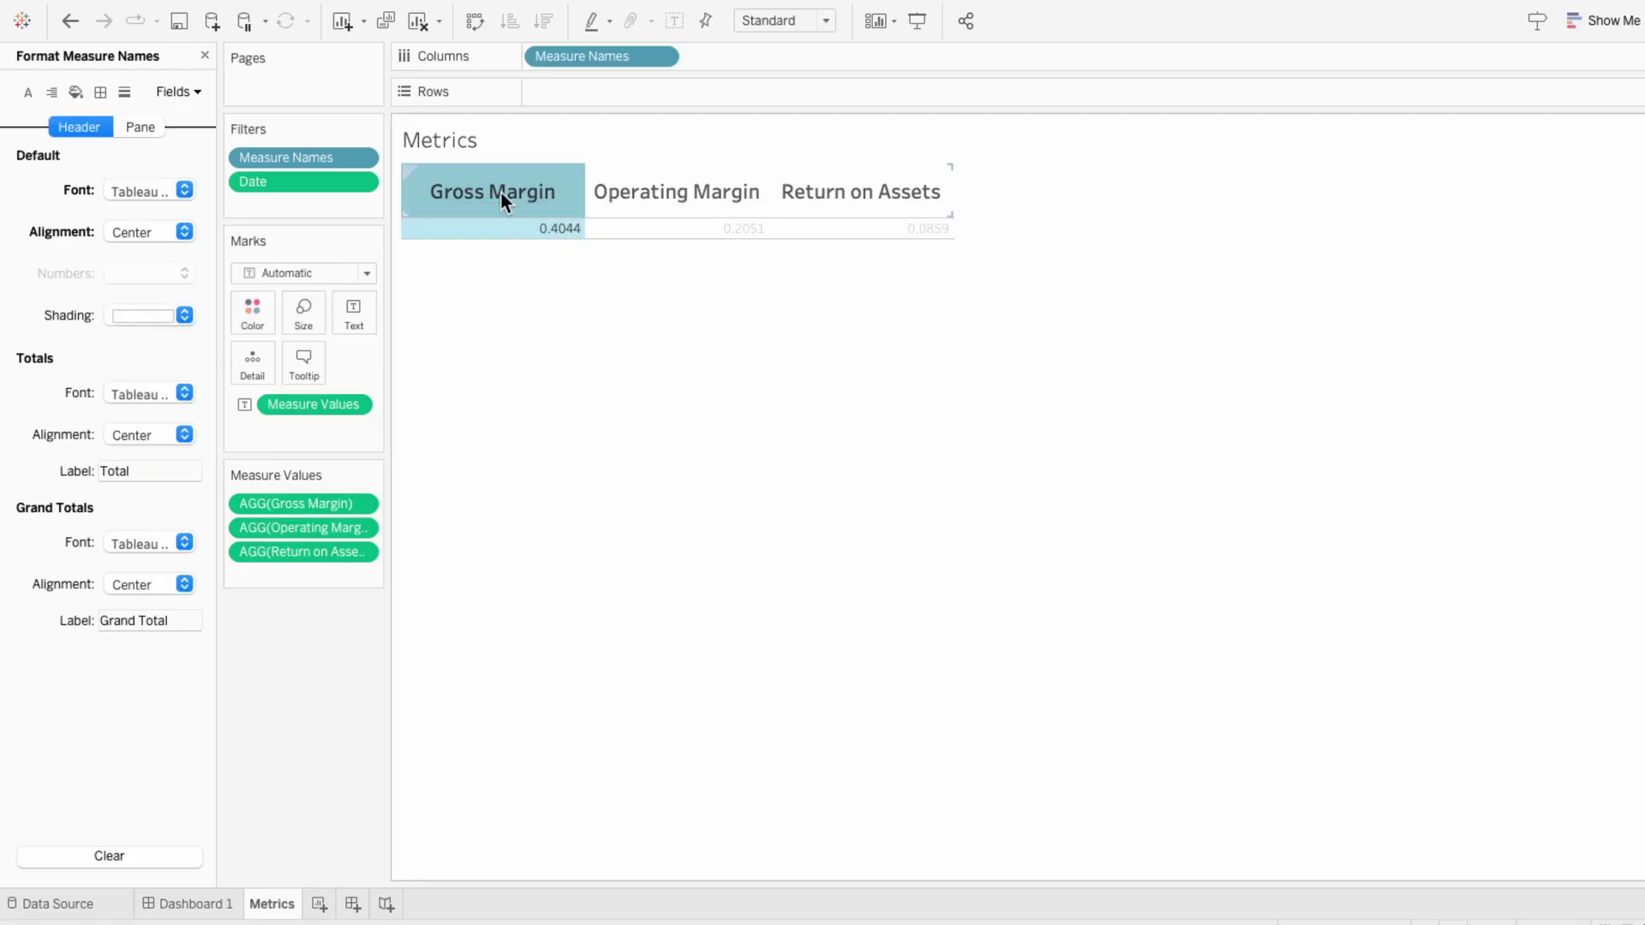
# Set the table's row divider lines to None
pyautogui.click(99, 93)
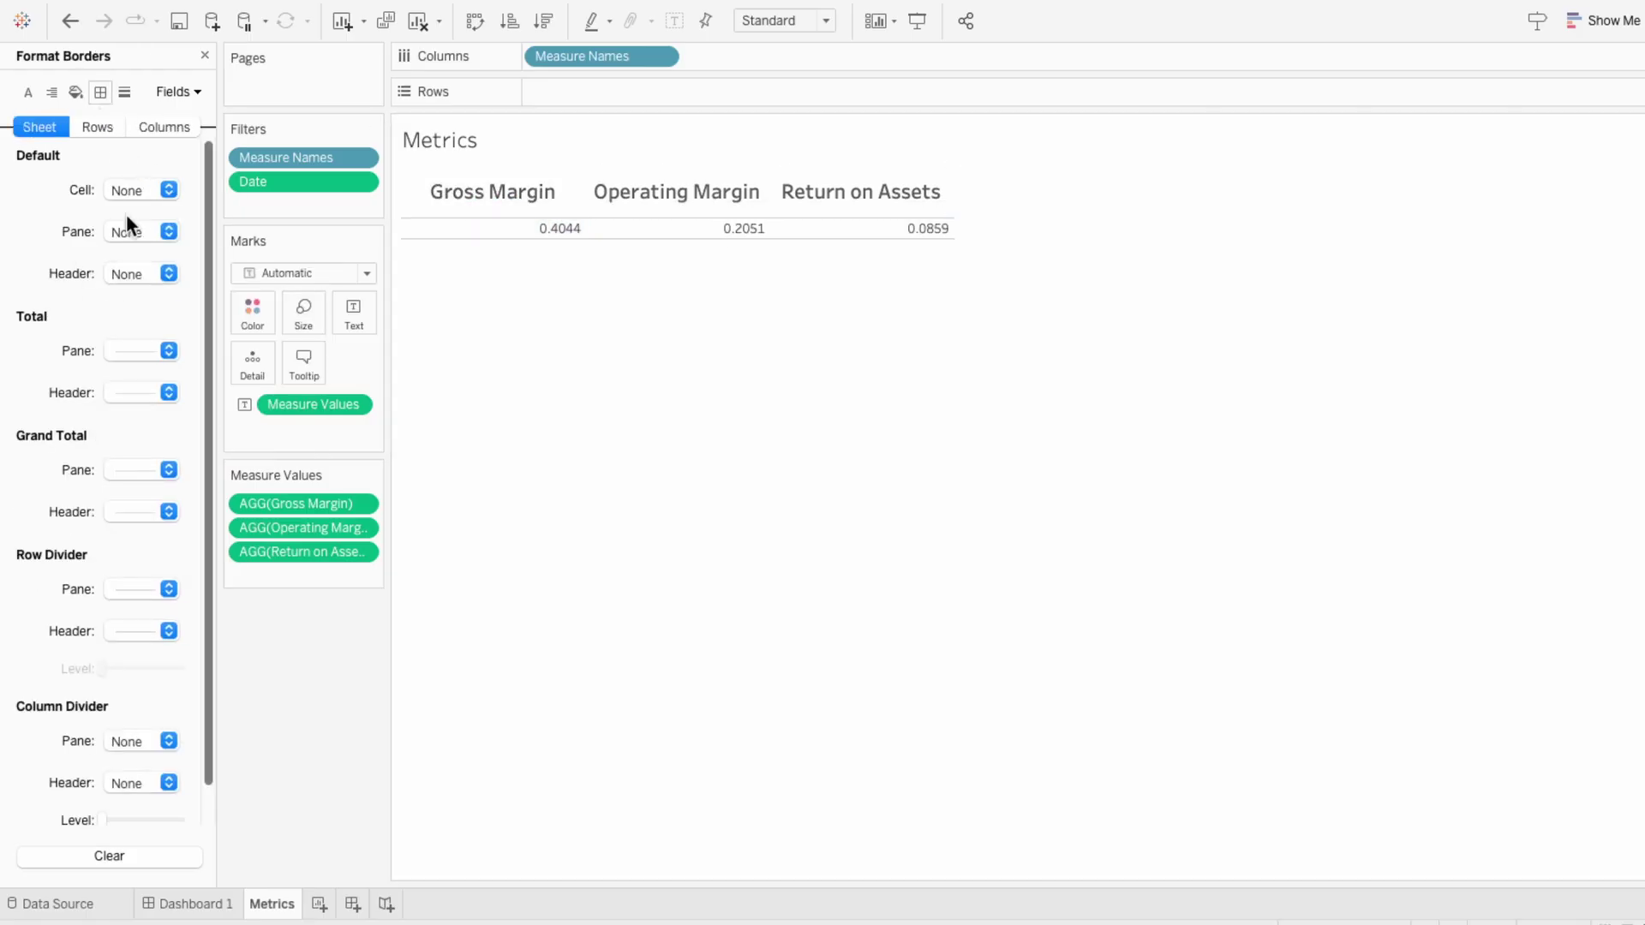
pyautogui.click(151, 593)
pyautogui.click(159, 623)
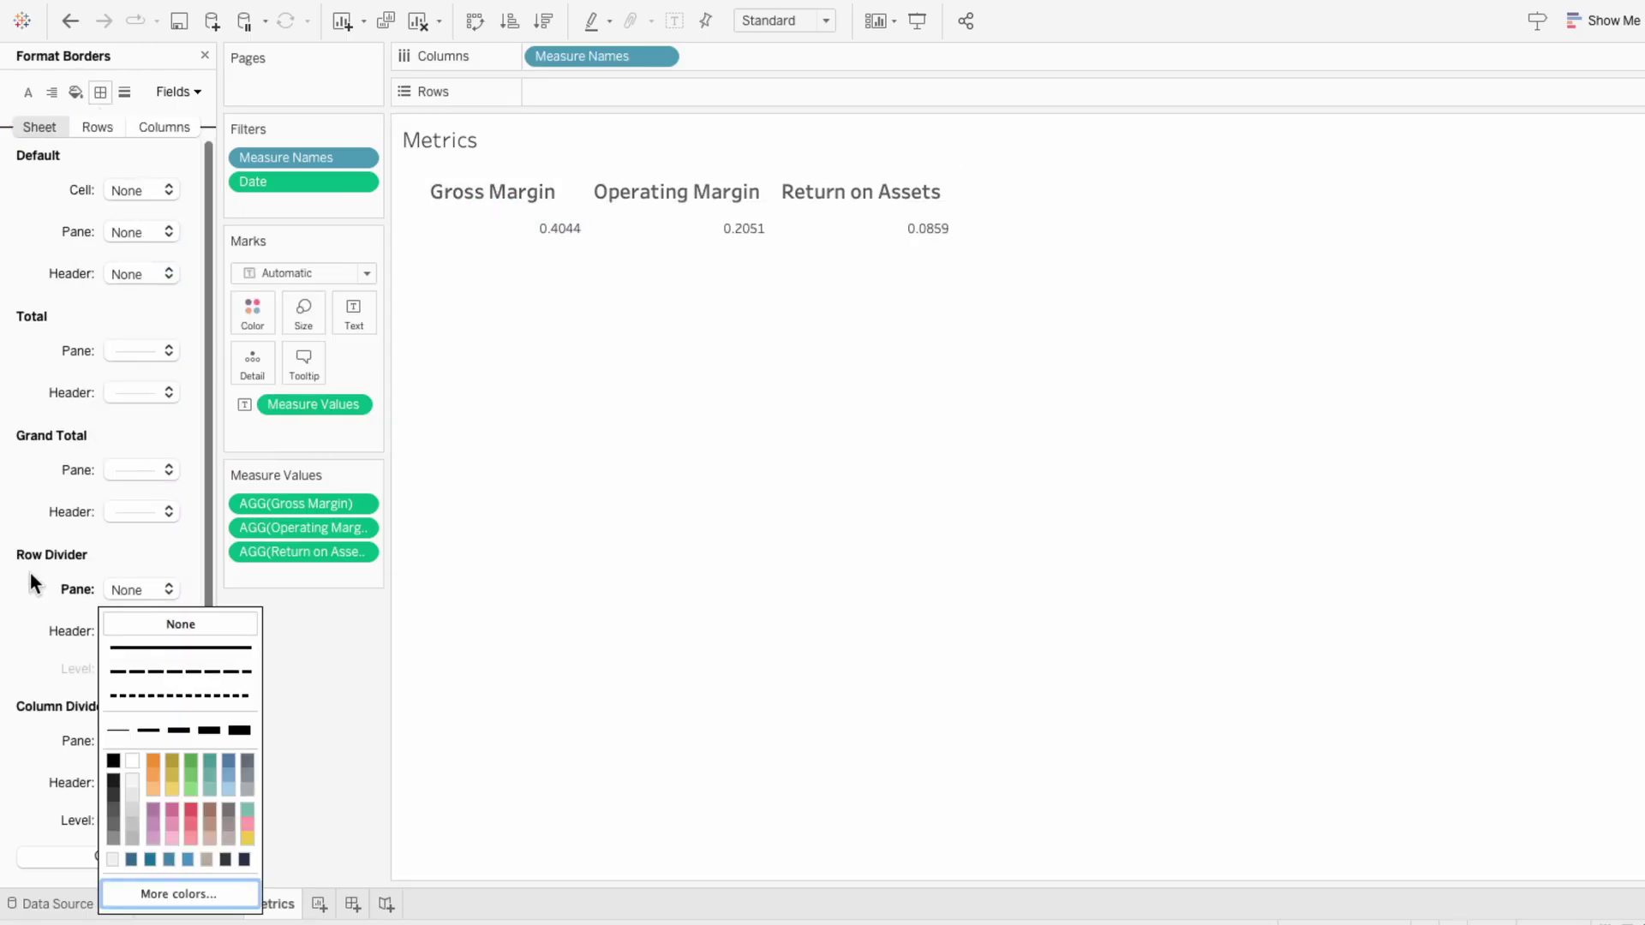
# Set the value labels to Tableau Medium font, size 26
pyautogui.click(204, 56)
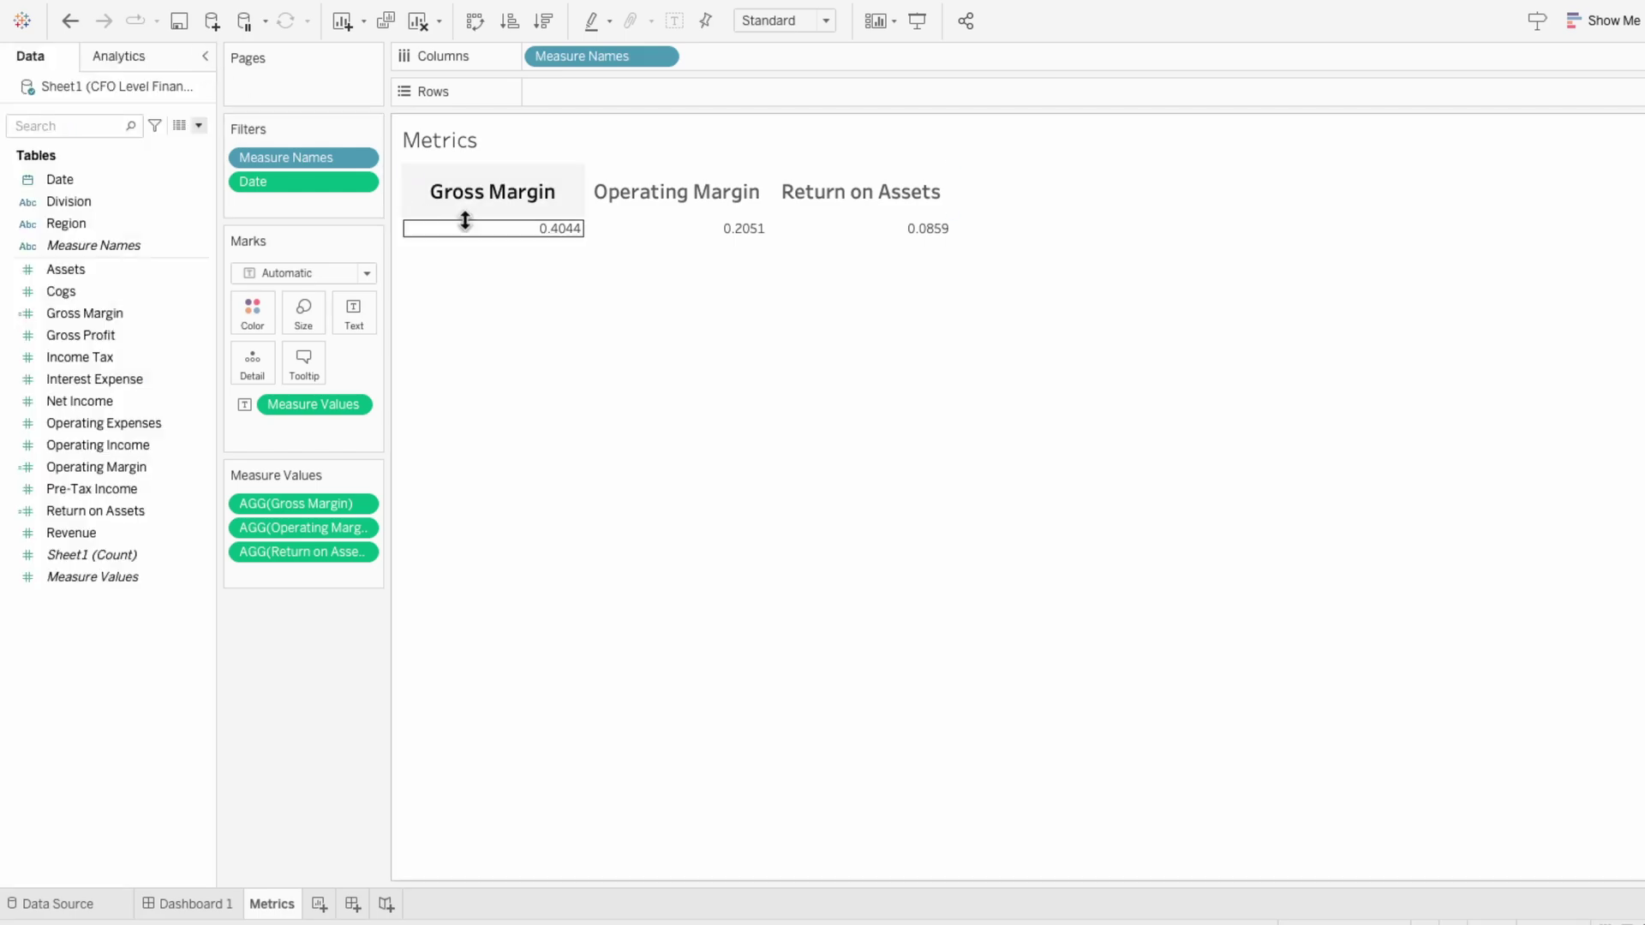
pyautogui.click(357, 311)
pyautogui.click(538, 361)
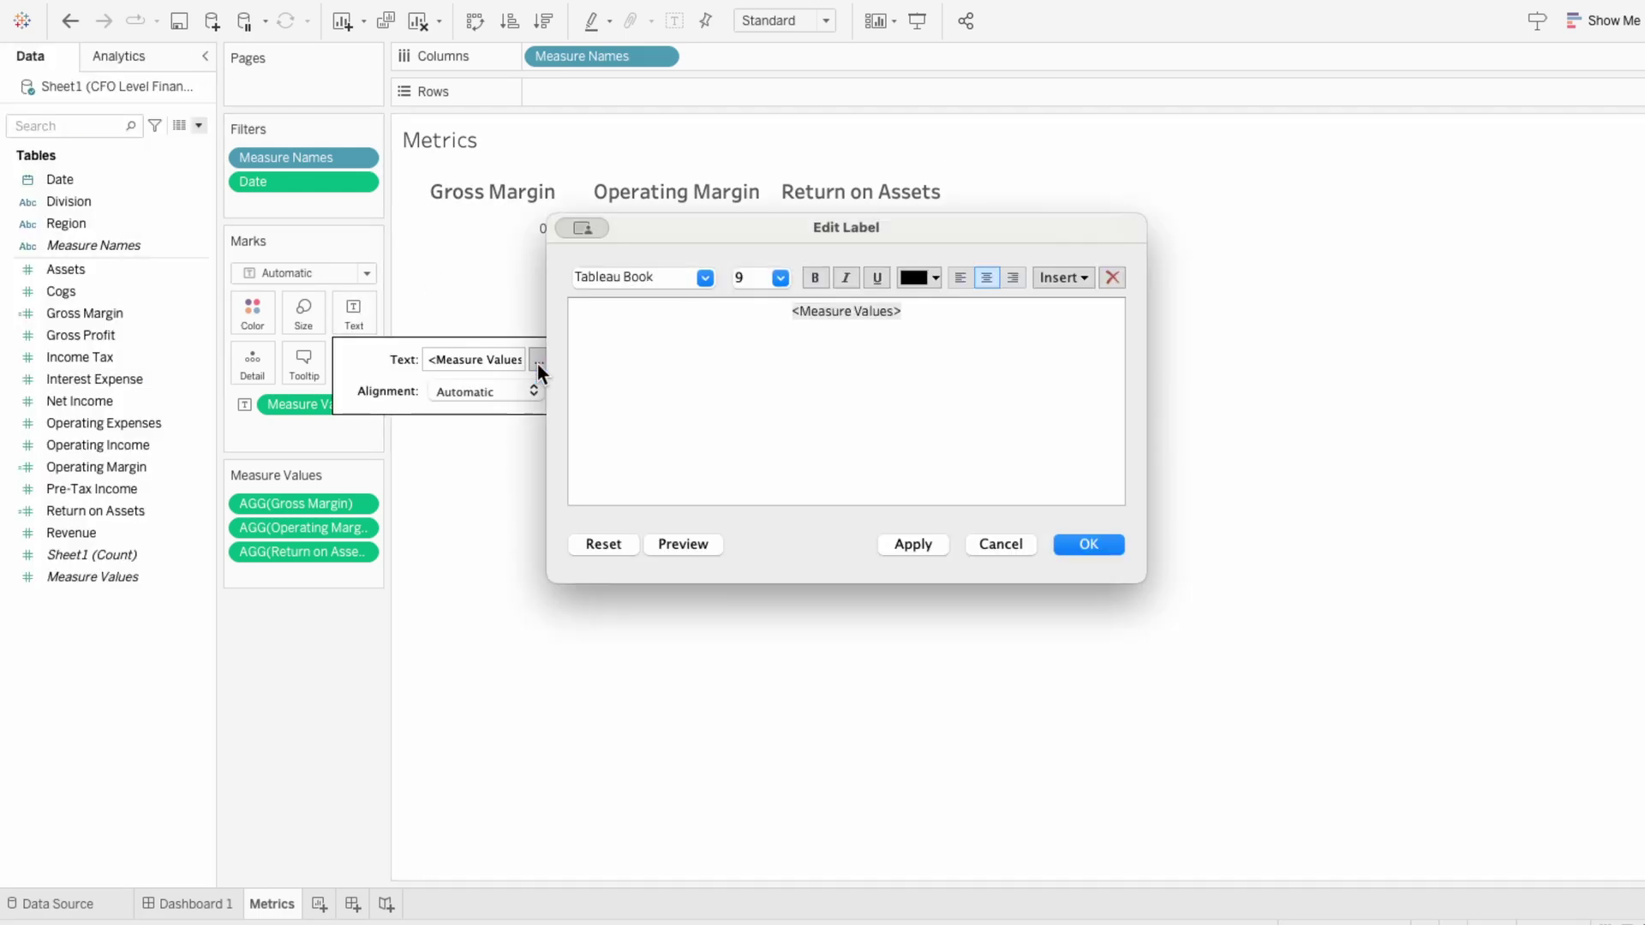
pyautogui.moveTo(984, 306); pyautogui.dragTo(771, 304)
pyautogui.click(705, 277)
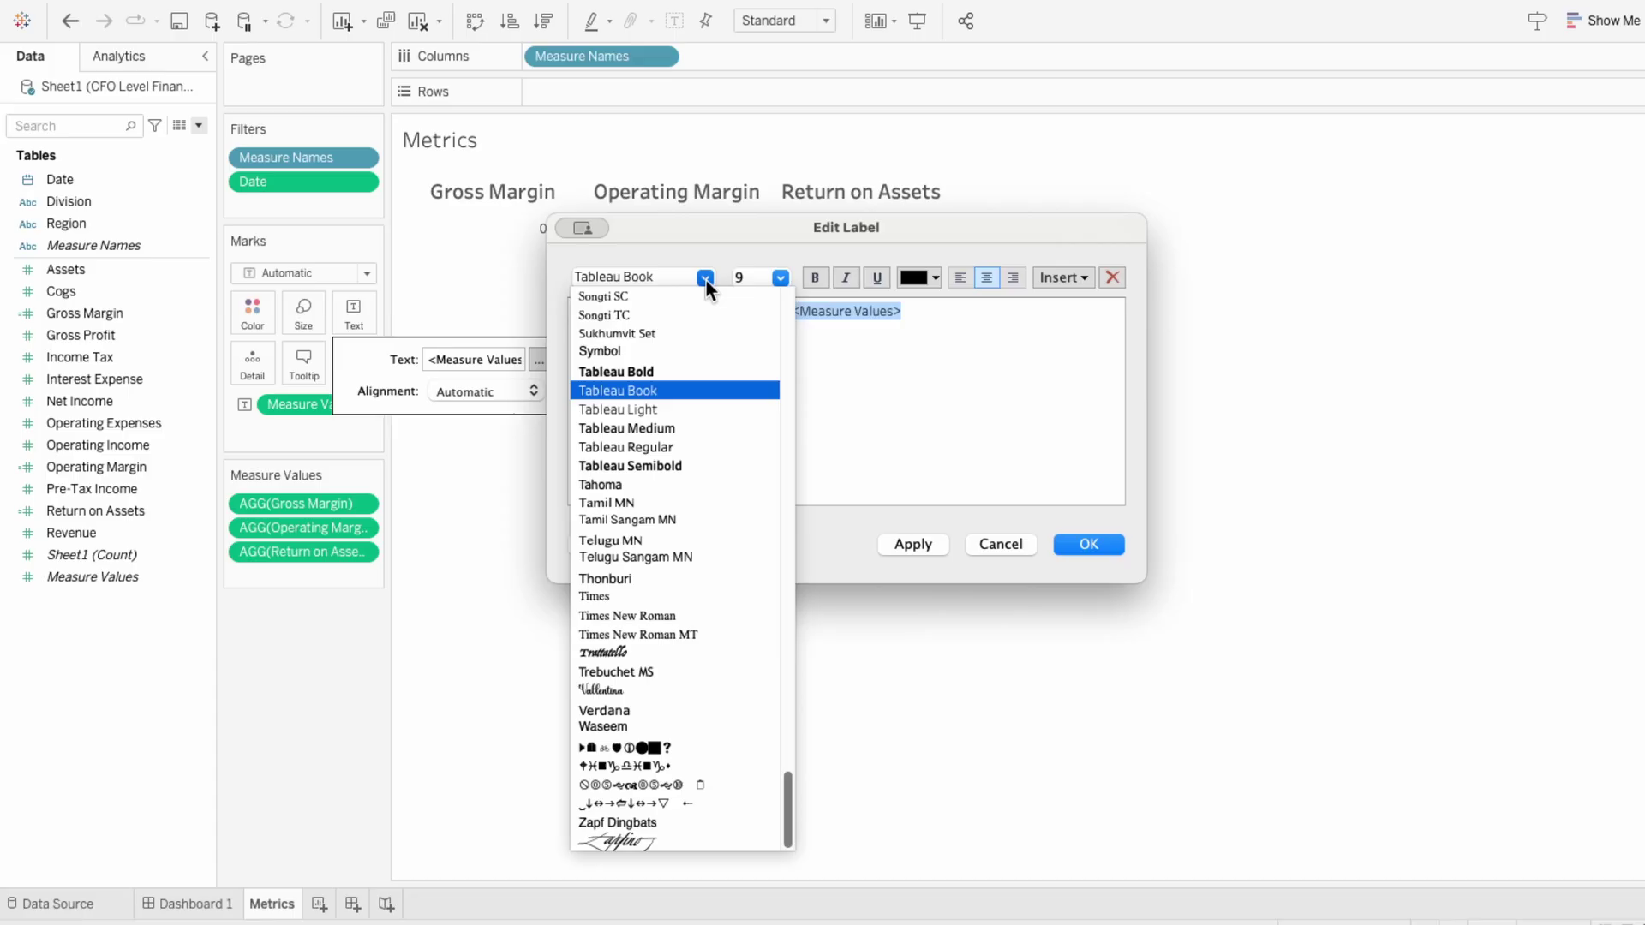
pyautogui.click(685, 426)
pyautogui.click(777, 281)
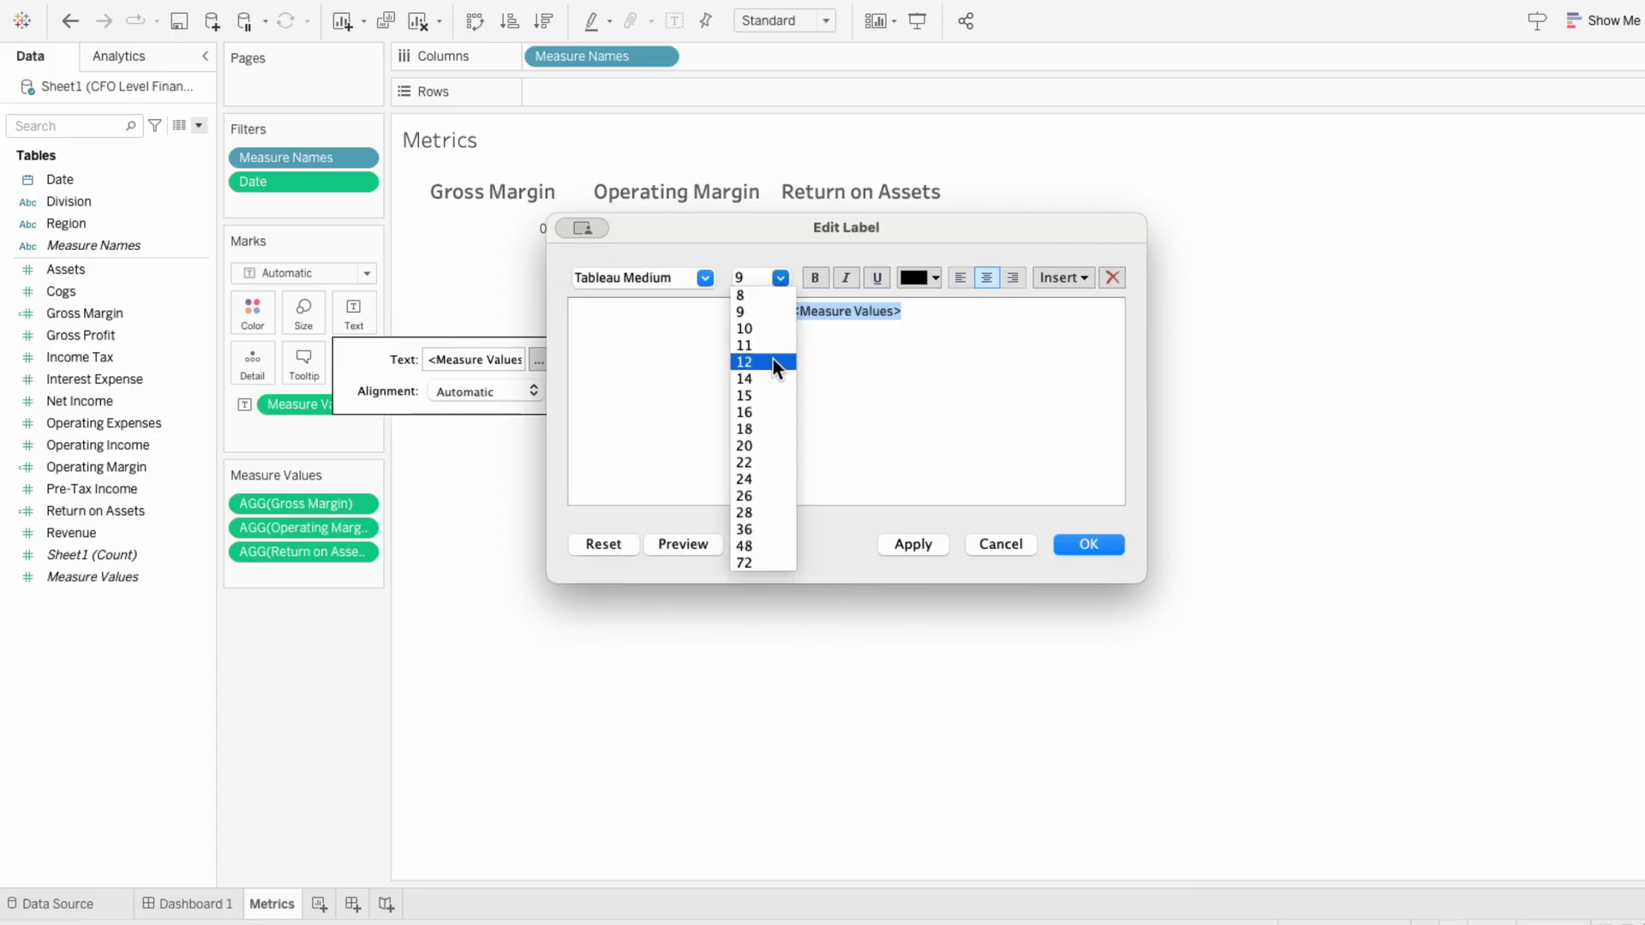
pyautogui.click(764, 495)
pyautogui.click(1088, 545)
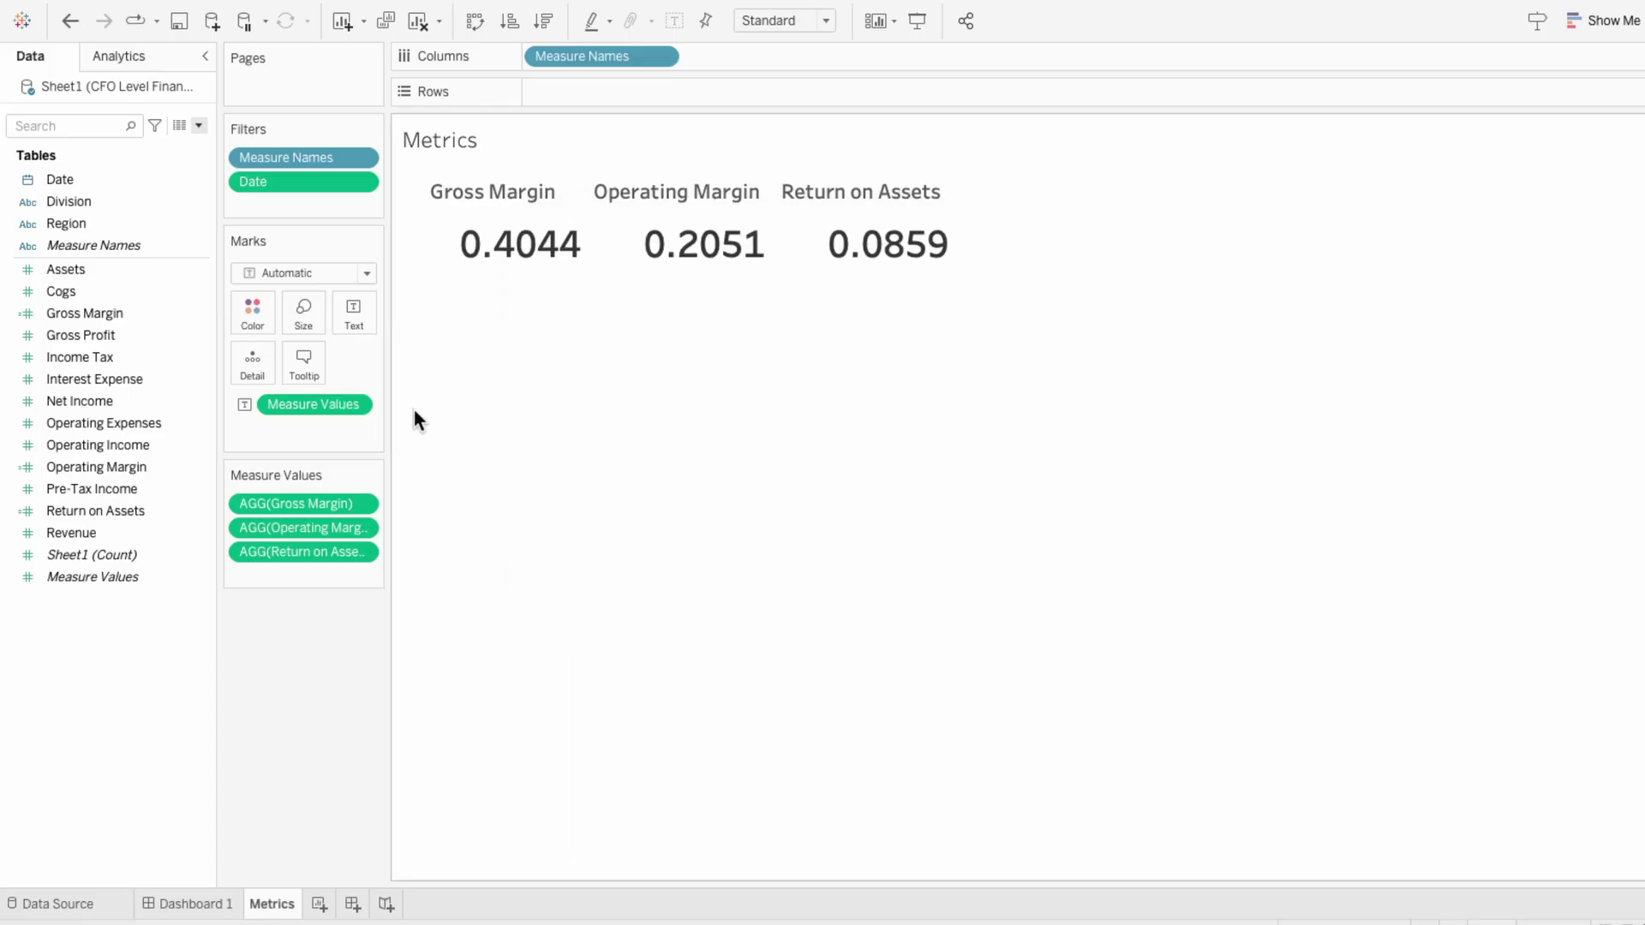
# Centre the value labels horizontally
pyautogui.click(358, 322)
pyautogui.click(470, 394)
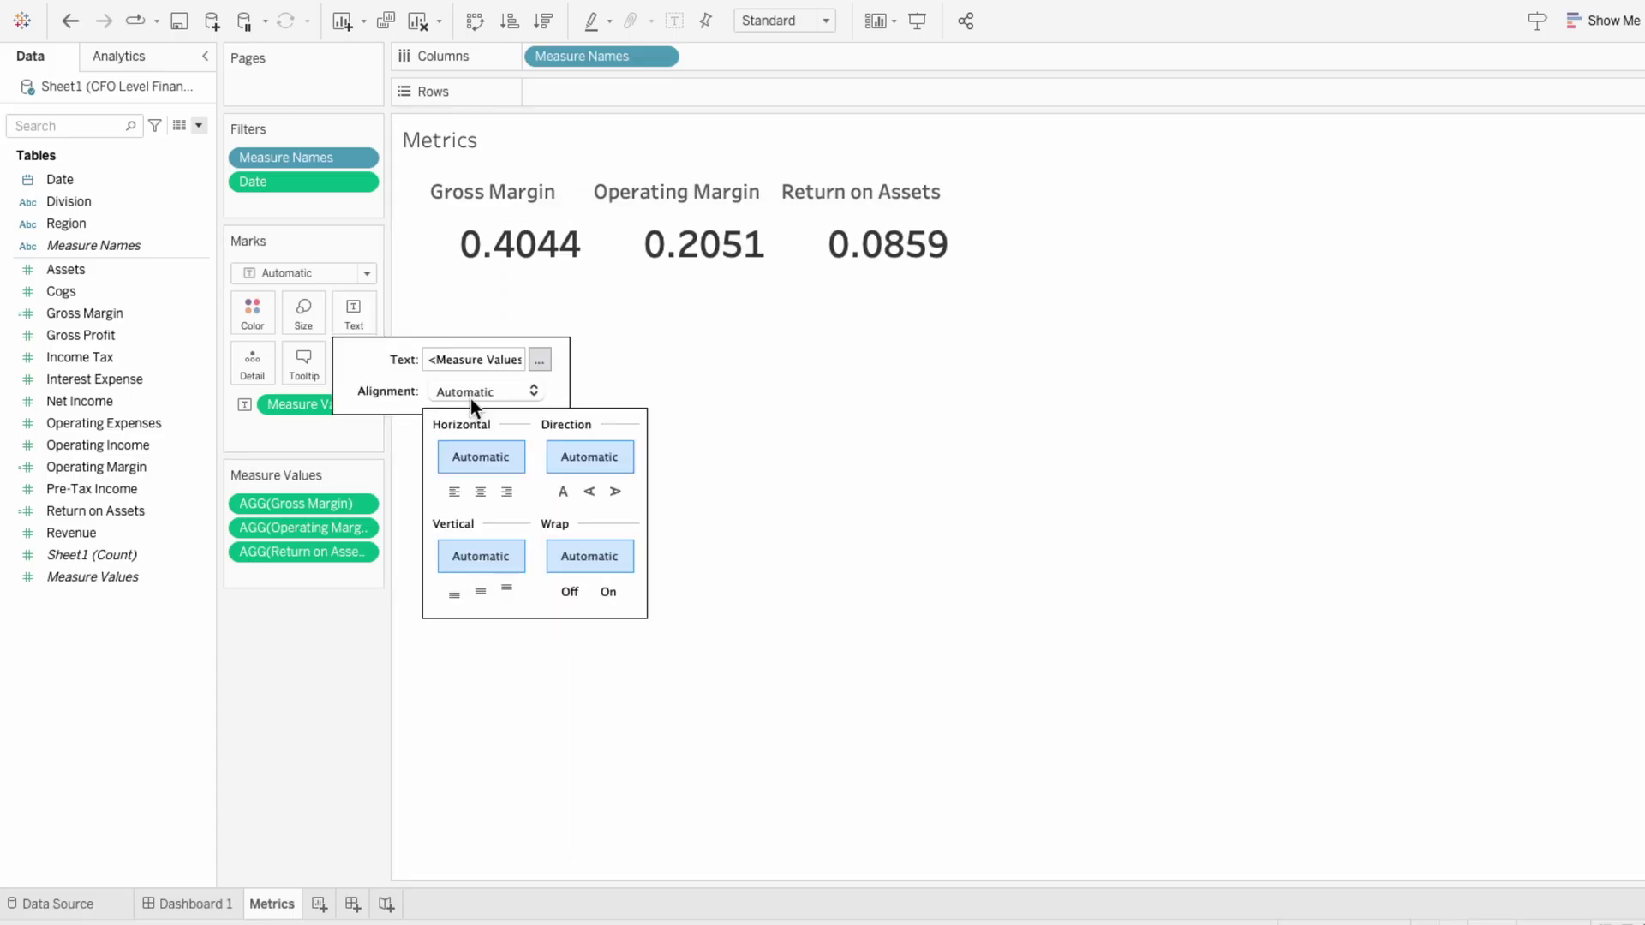
pyautogui.click(474, 488)
pyautogui.click(471, 484)
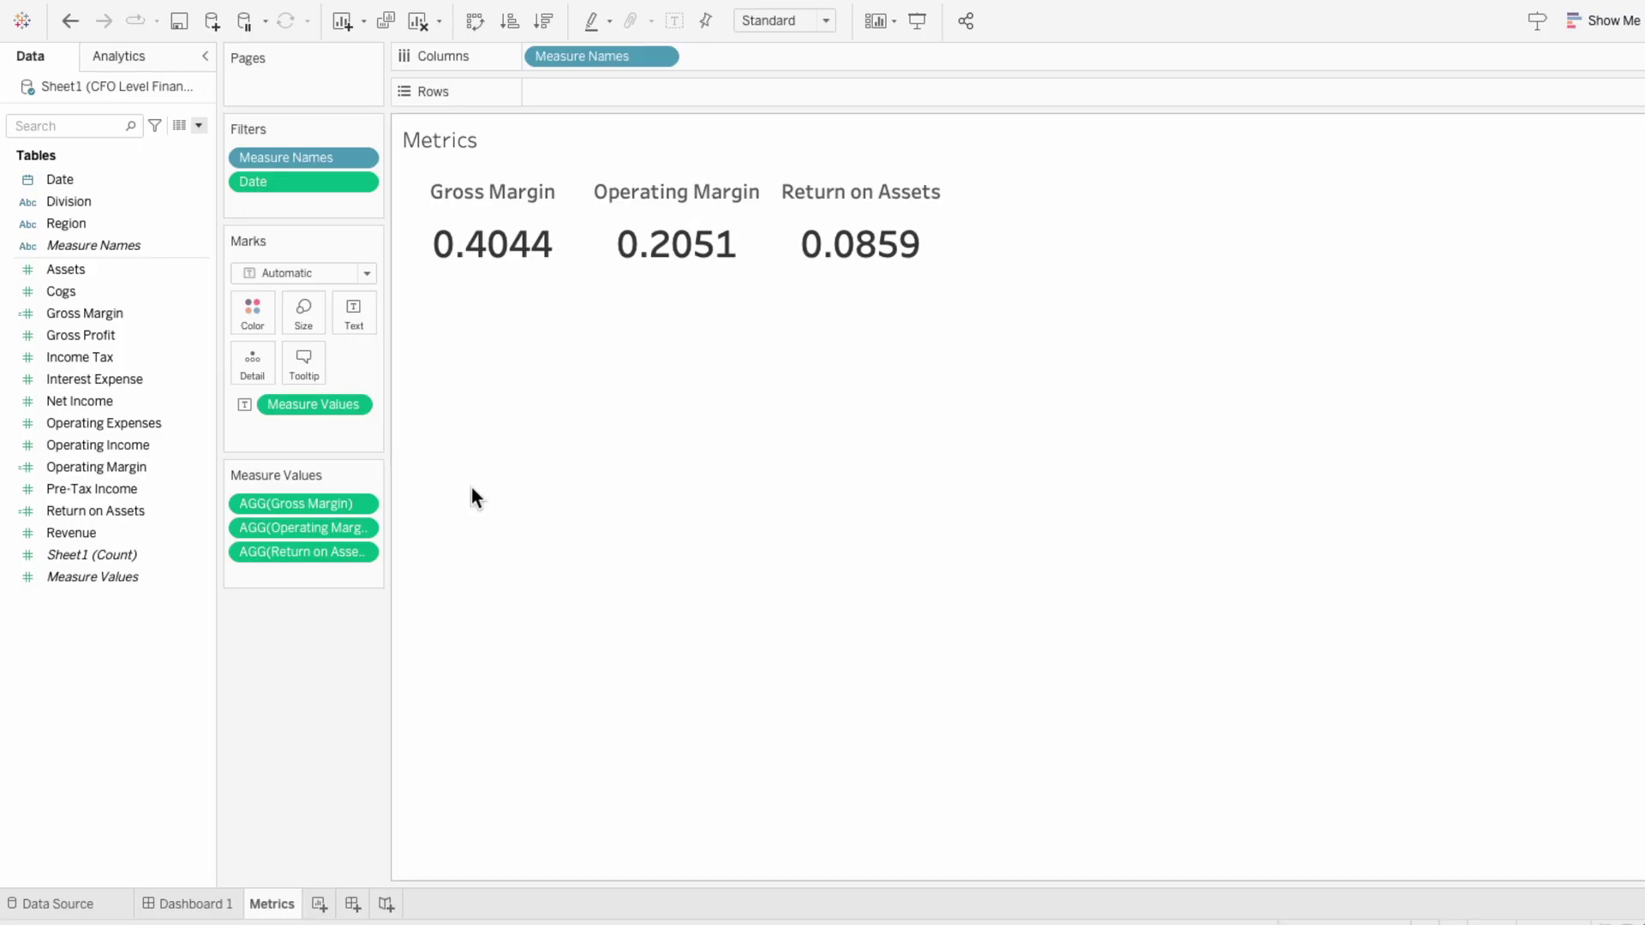
# Format Gross Margin as a percentage with one decimal place
pyautogui.rightClick(259, 503)
pyautogui.click(283, 583)
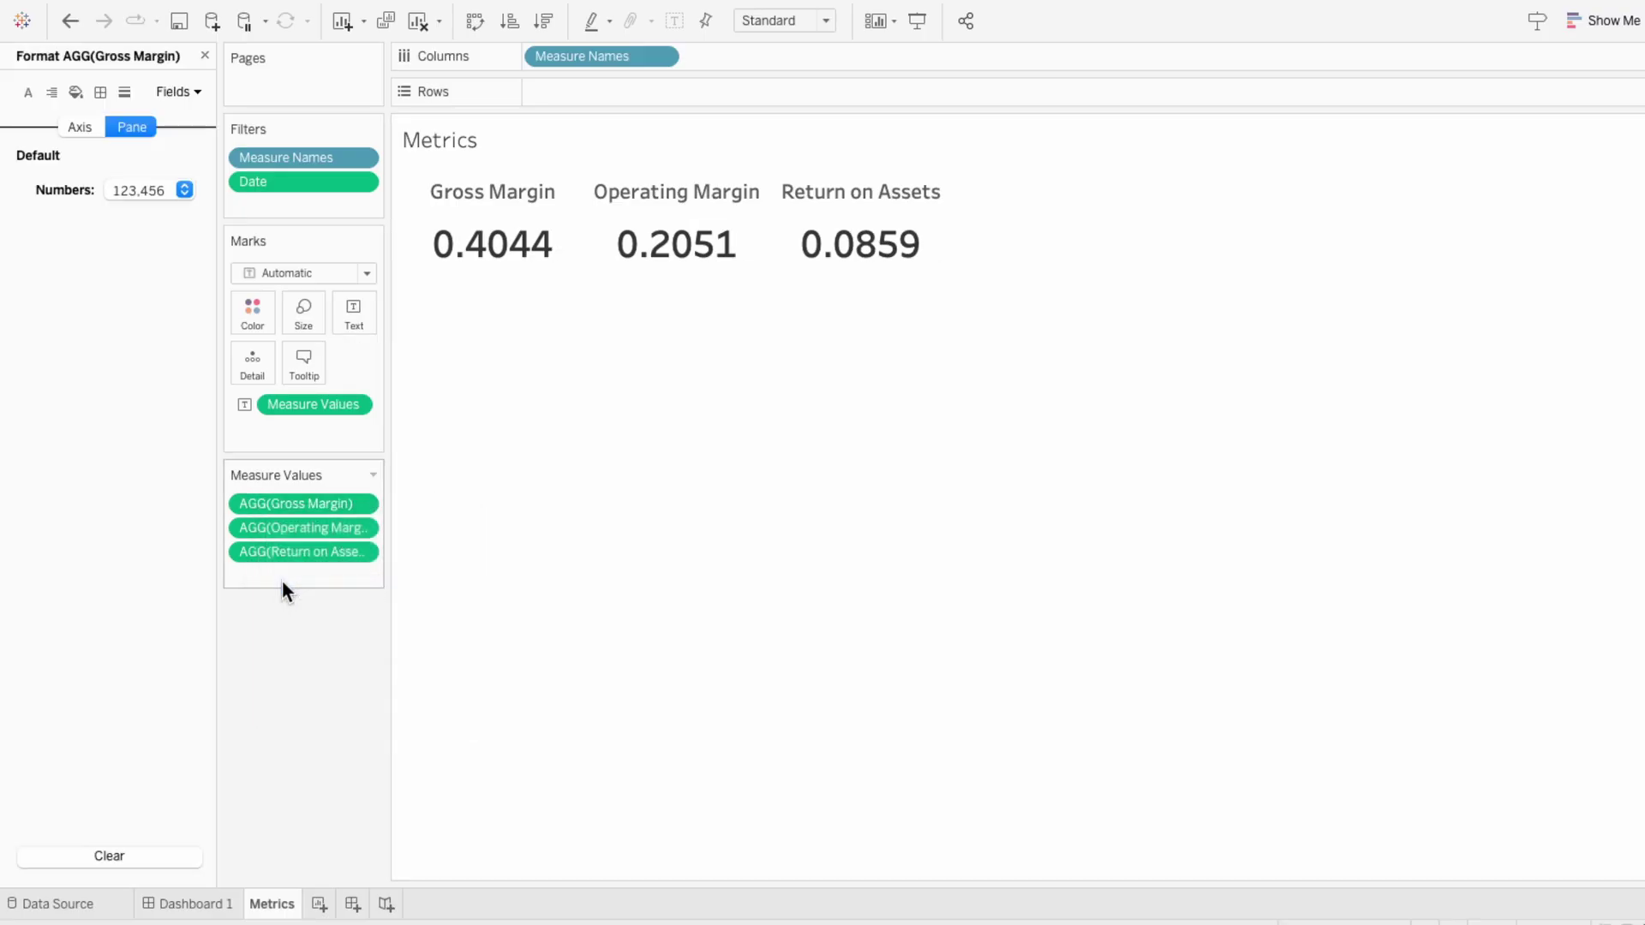
pyautogui.click(137, 191)
pyautogui.click(148, 333)
pyautogui.click(386, 276)
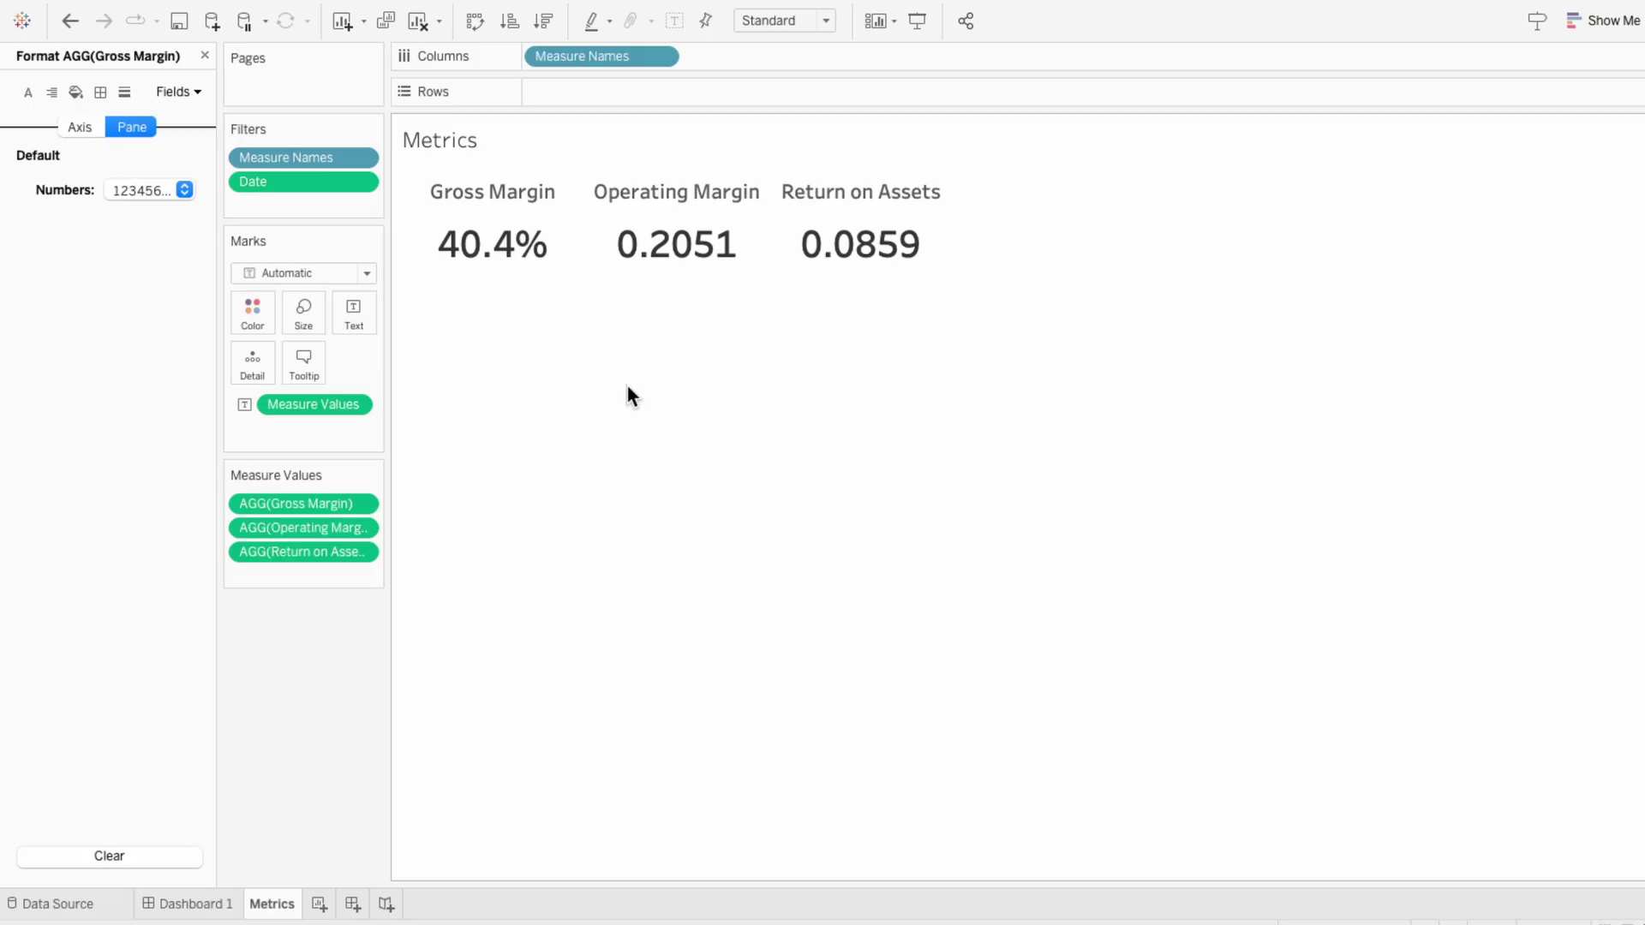
# Format the remaining measure values as one-decimal percentages, giving 40.4%, 20.5% and 8.6%
pyautogui.rightClick(306, 398)
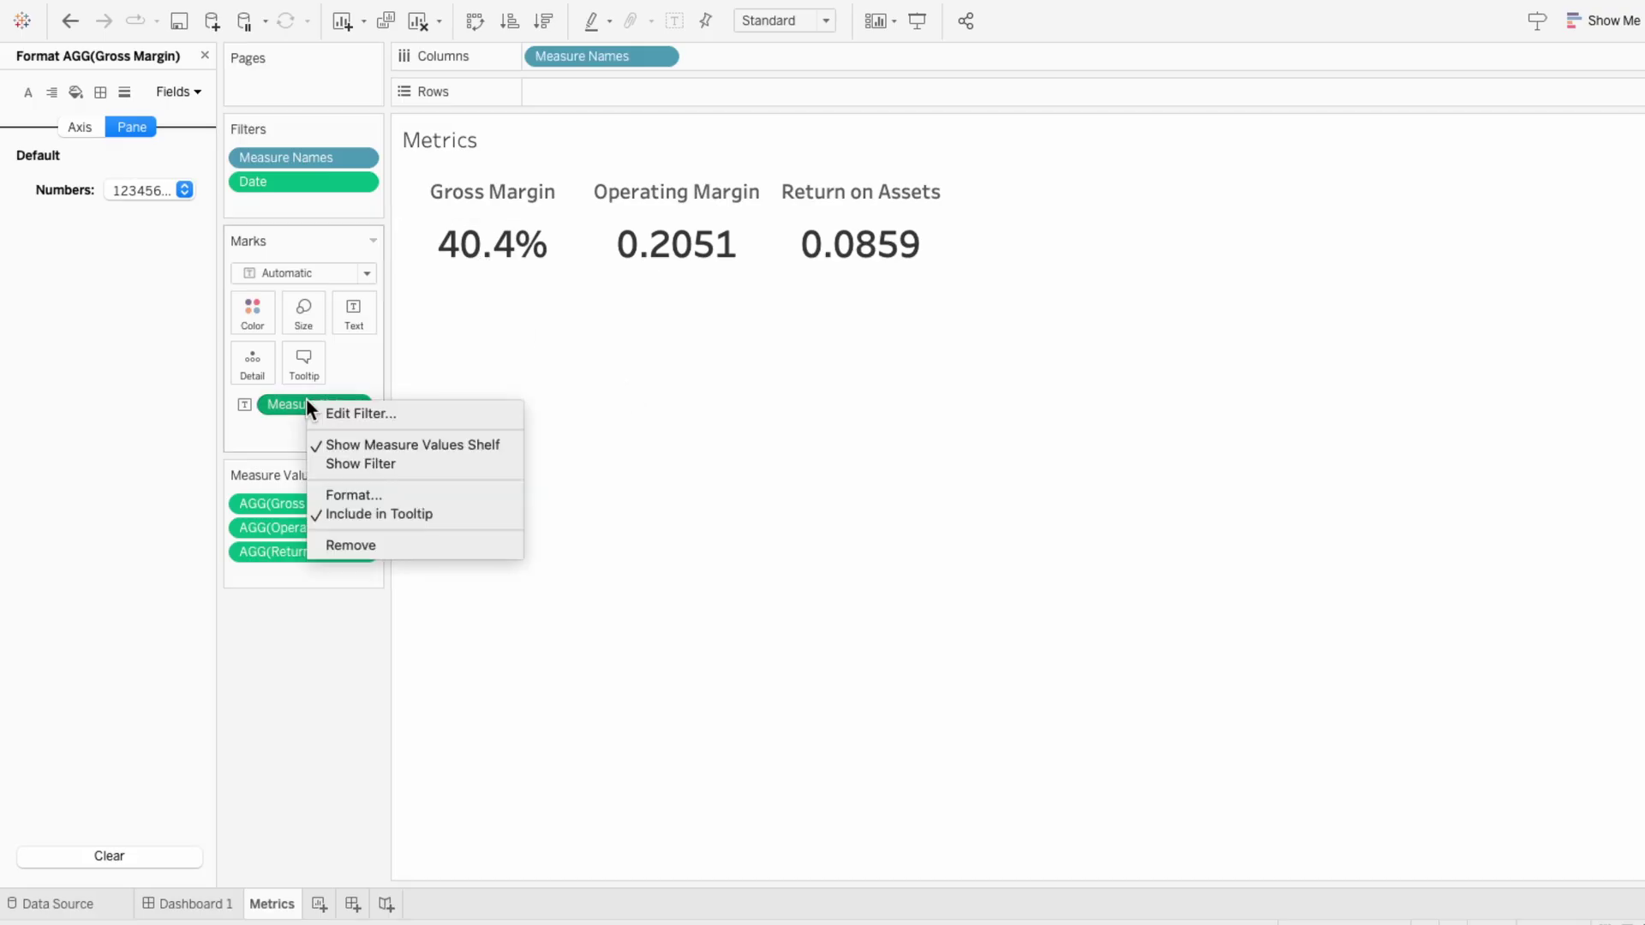
pyautogui.click(326, 496)
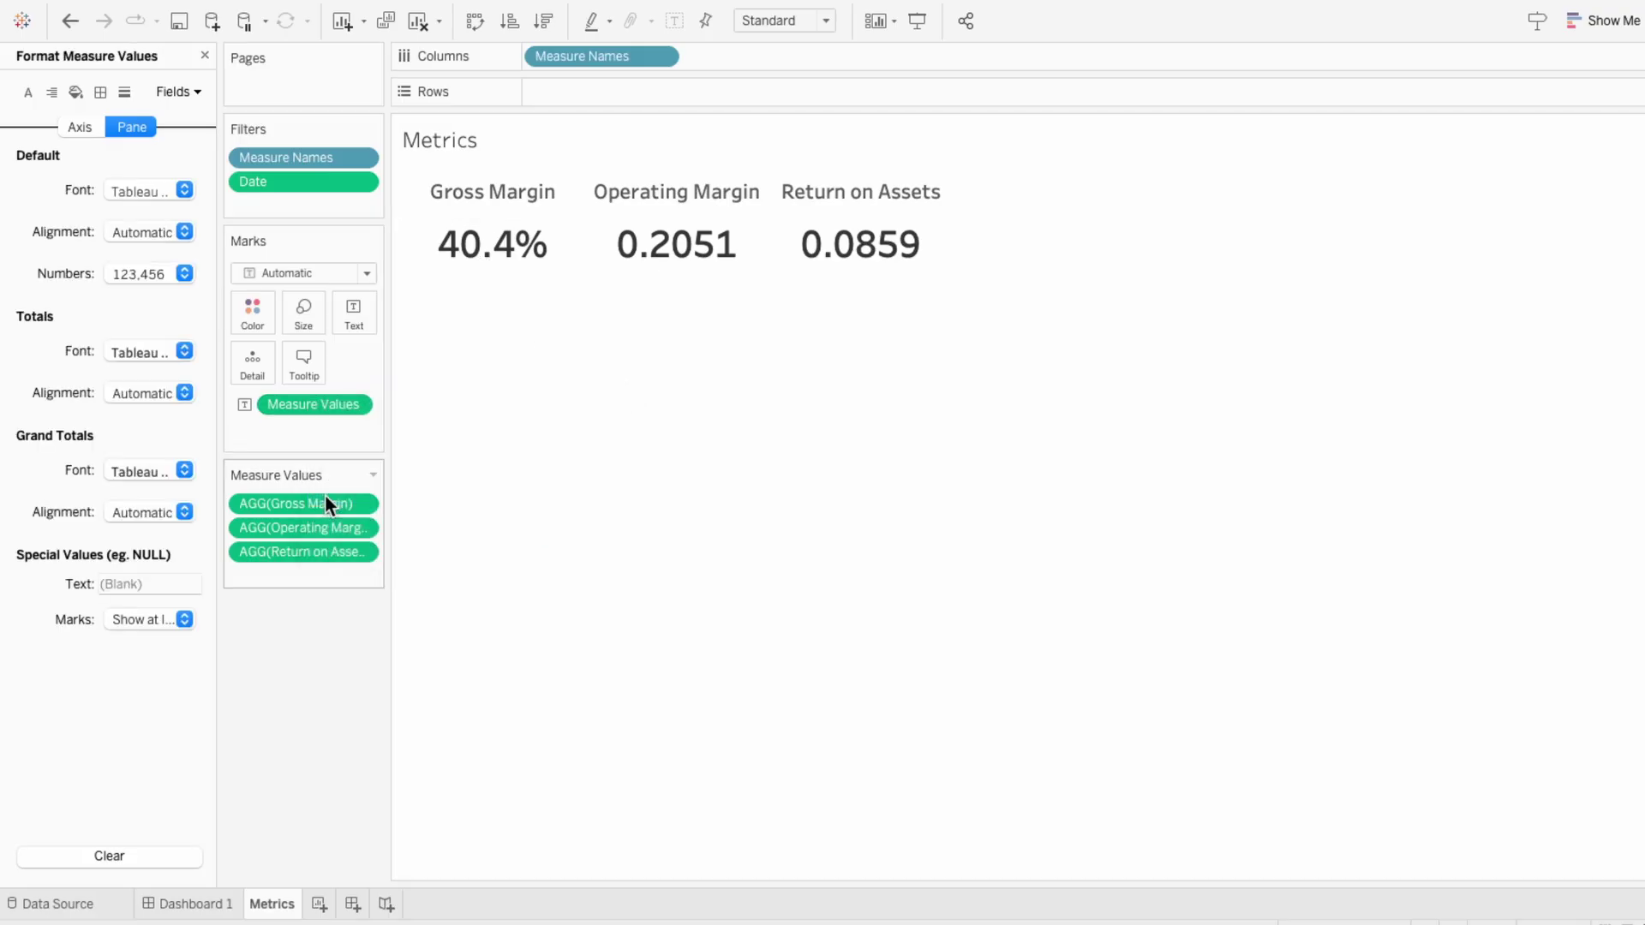
pyautogui.click(145, 274)
pyautogui.click(158, 418)
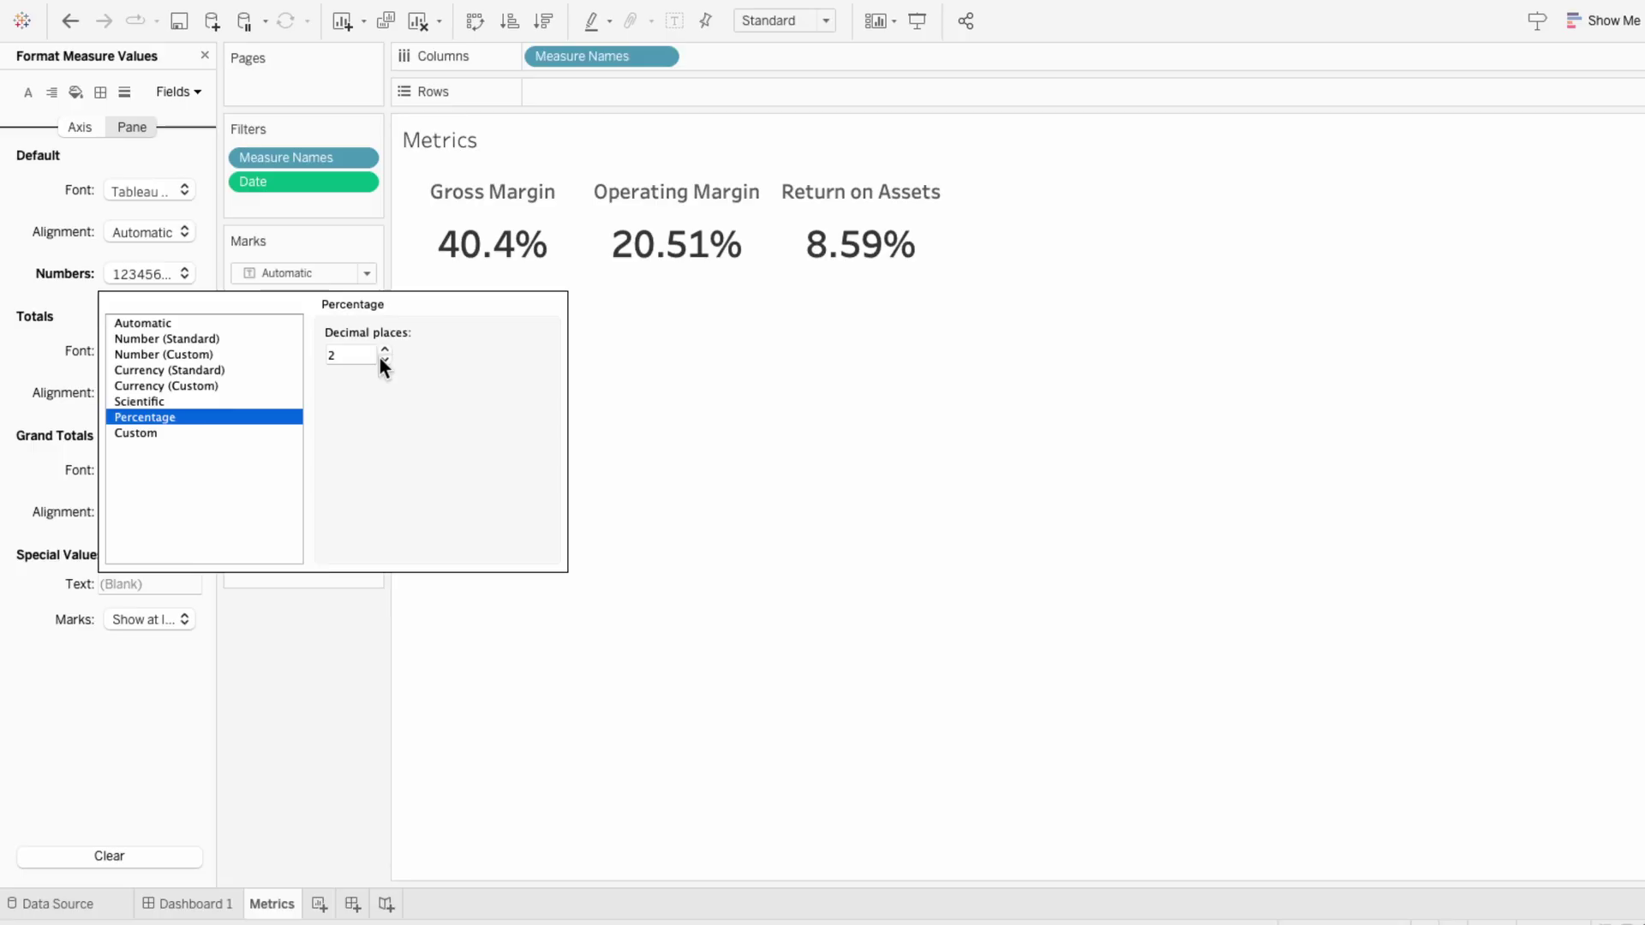
pyautogui.click(384, 359)
pyautogui.click(692, 411)
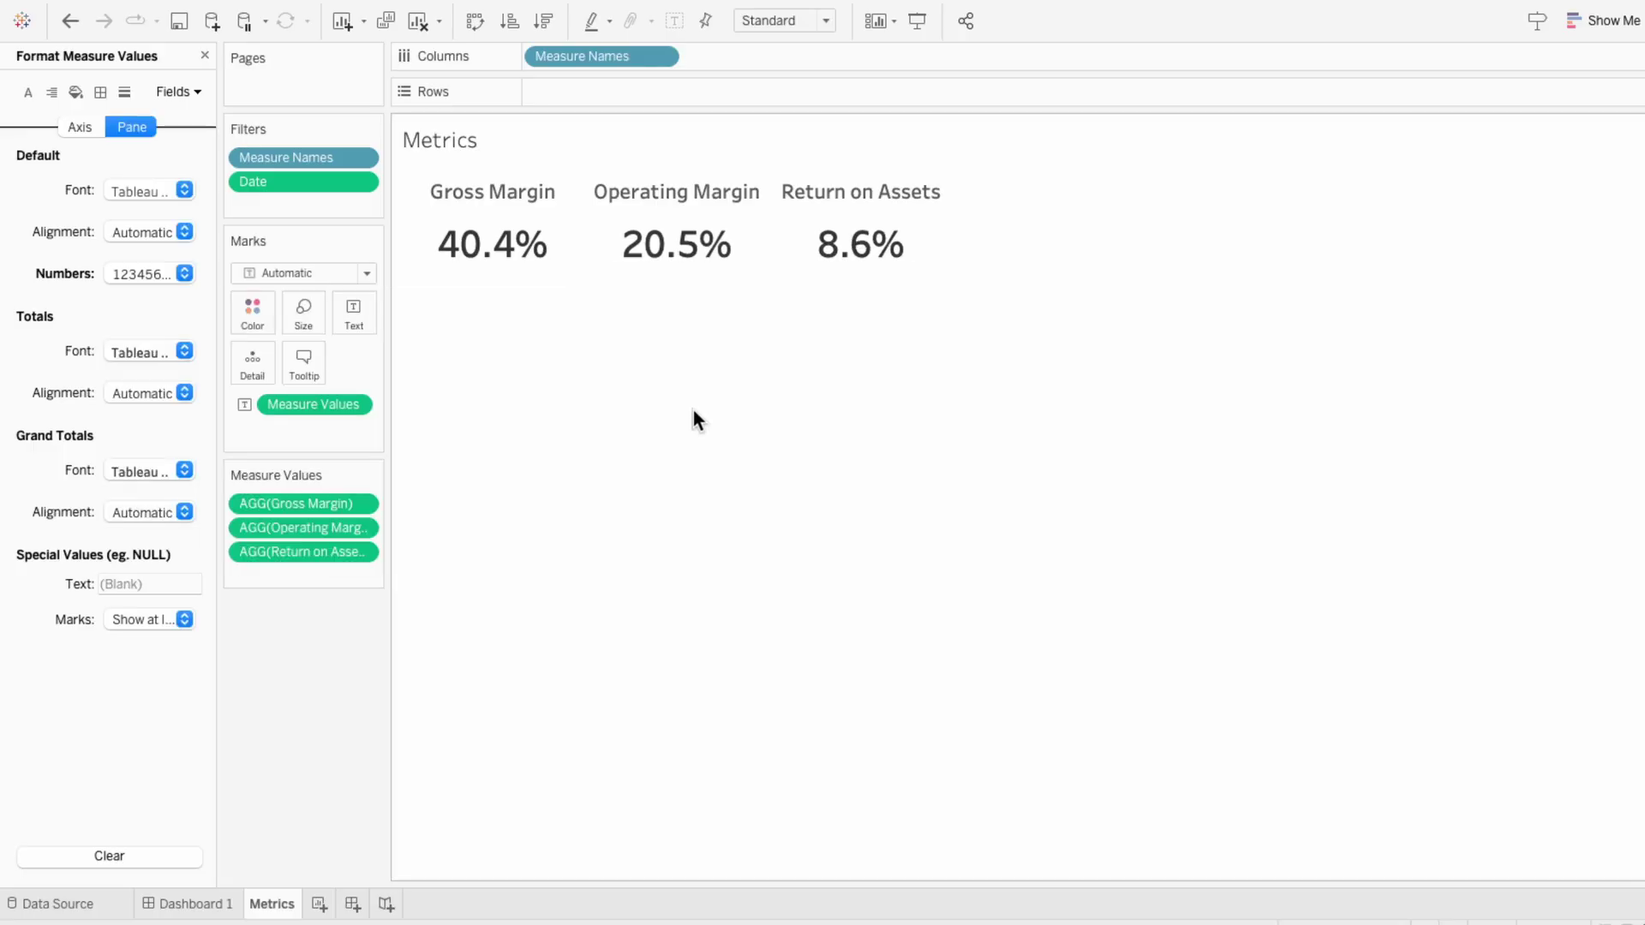
pyautogui.click(203, 56)
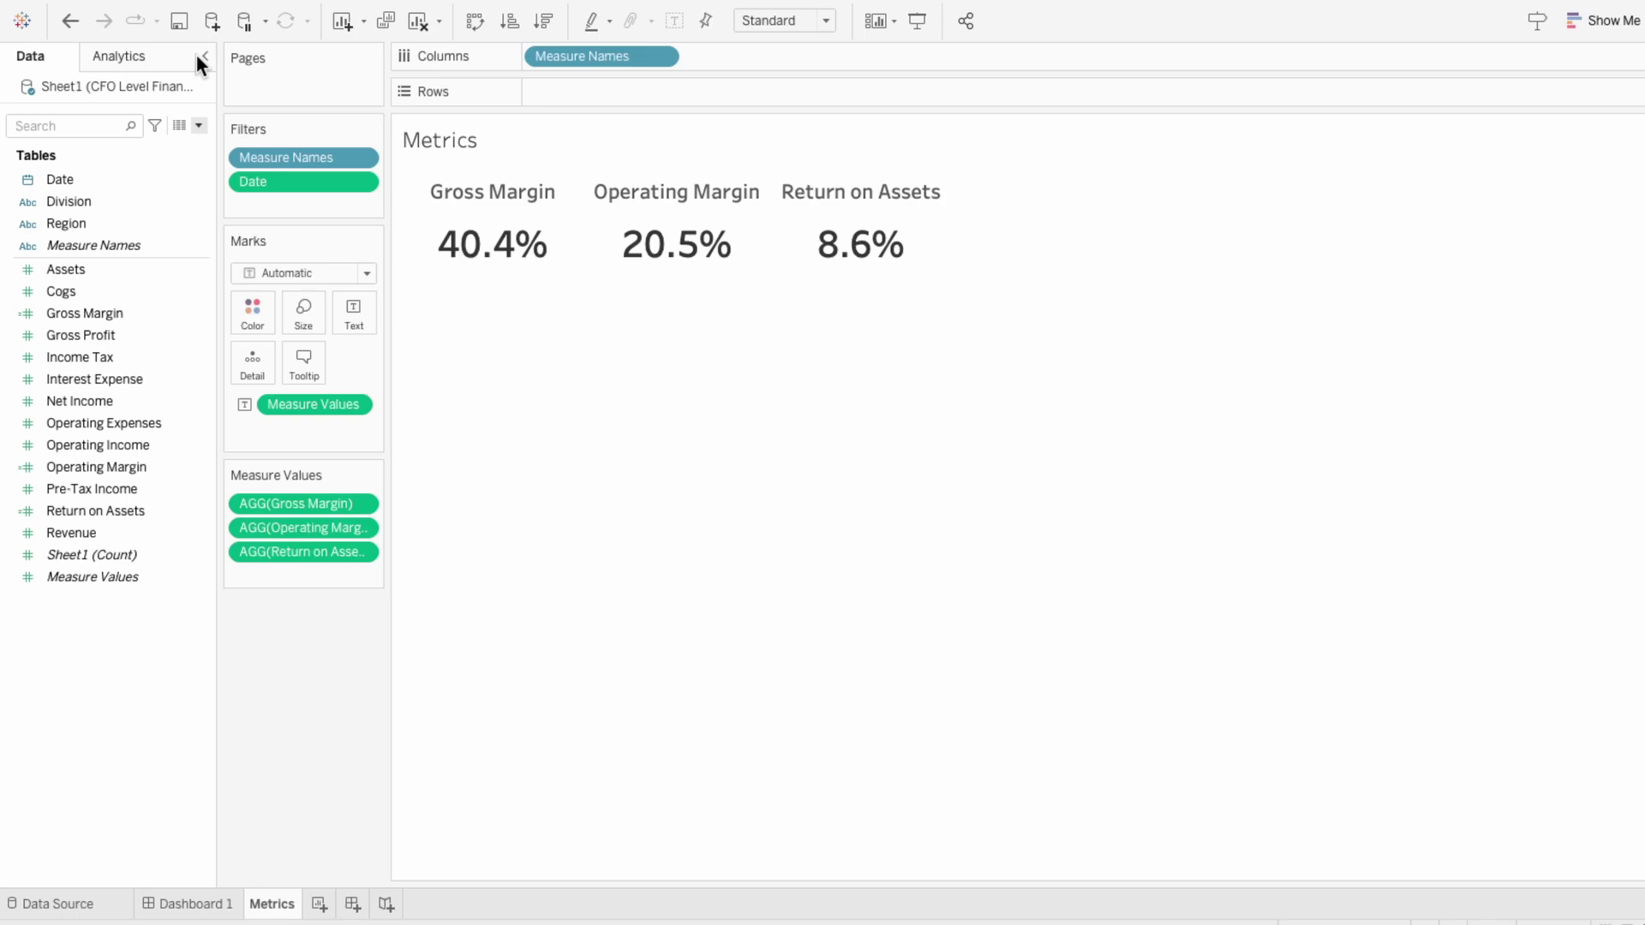
# Duplicate Gross Margin and wrap its Gross Profit sum in IF YEAR([Date]) = YEAR(TODAY()) THEN … END
pyautogui.click(110, 312)
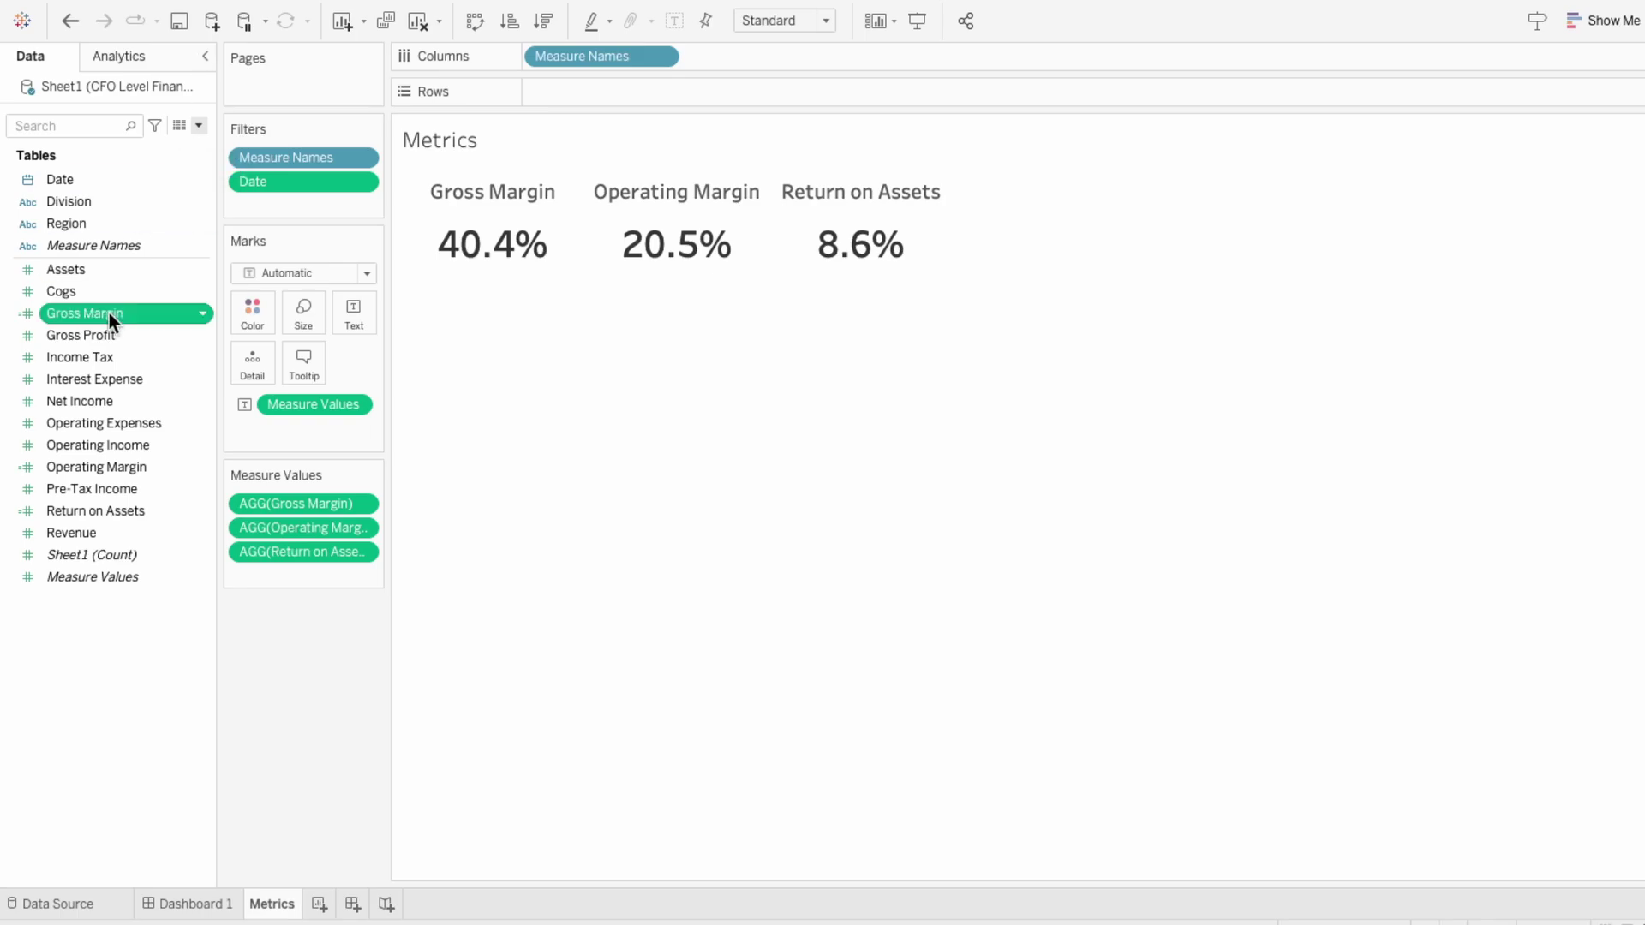
pyautogui.rightClick(110, 312)
pyautogui.click(136, 443)
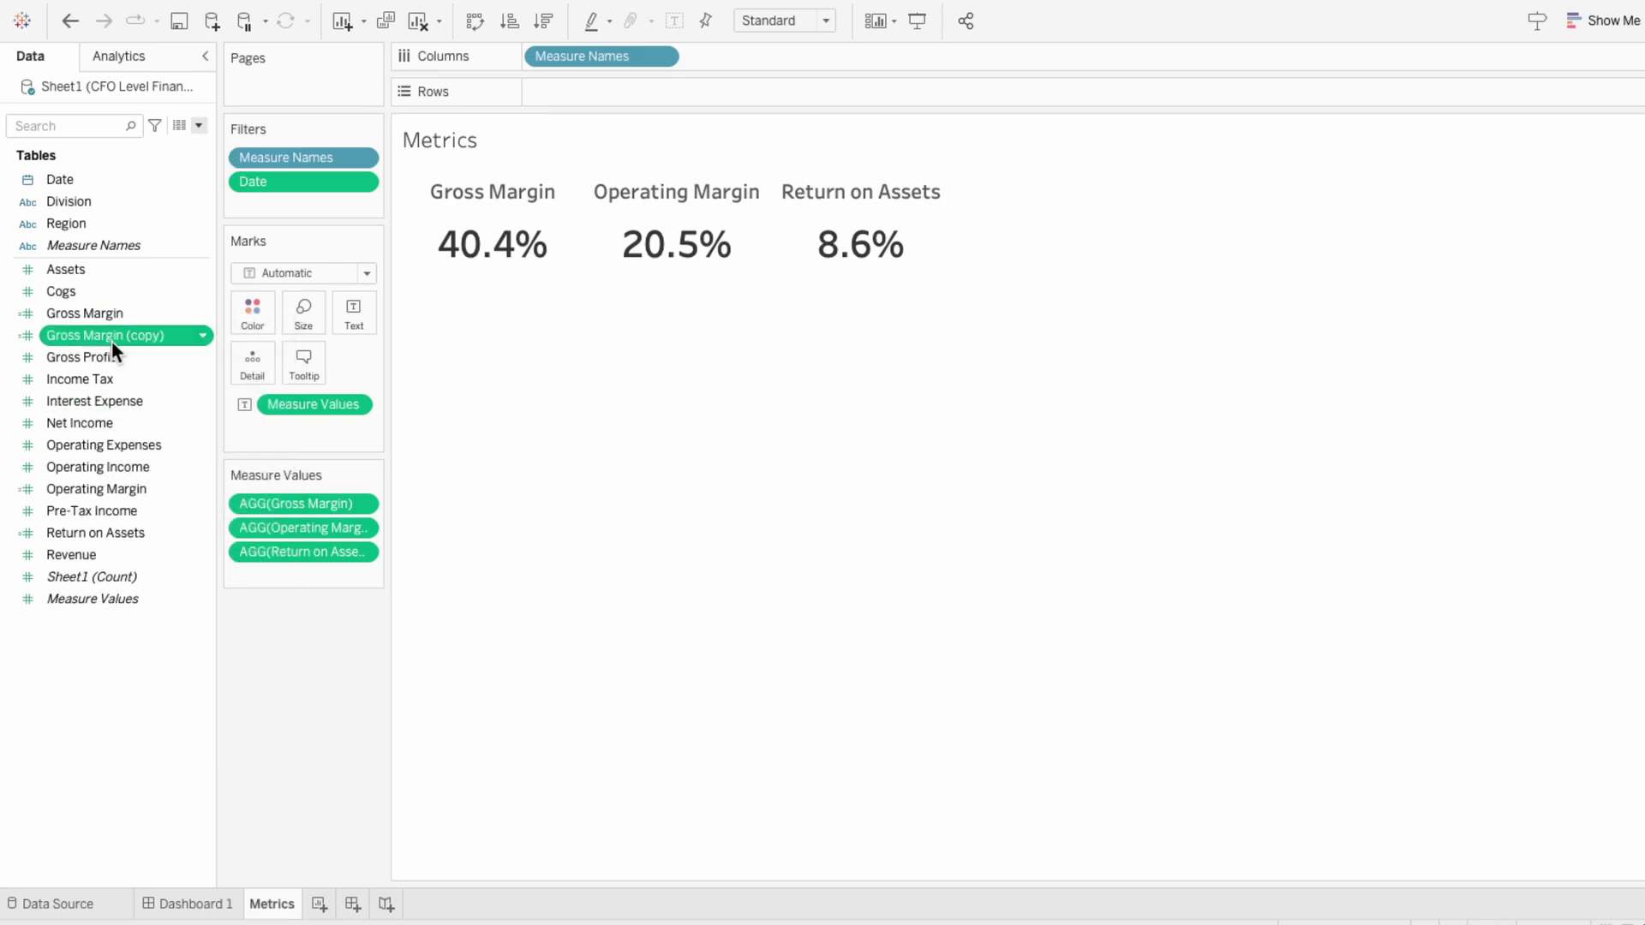
pyautogui.rightClick(112, 334)
pyautogui.click(144, 446)
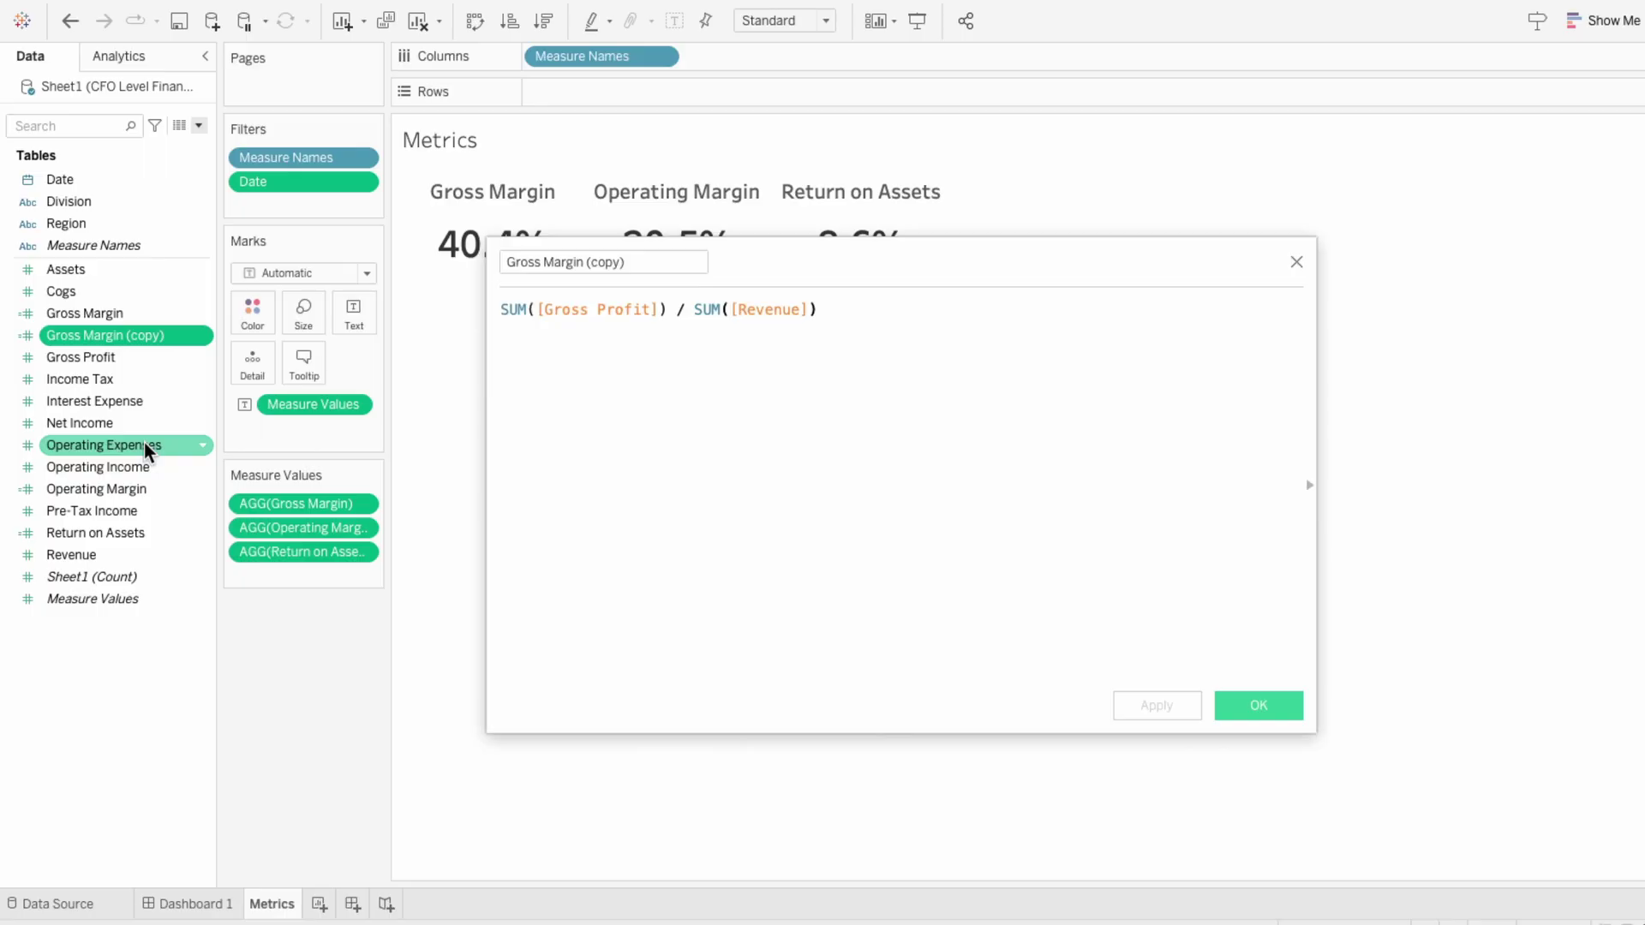
pyautogui.click(533, 309)
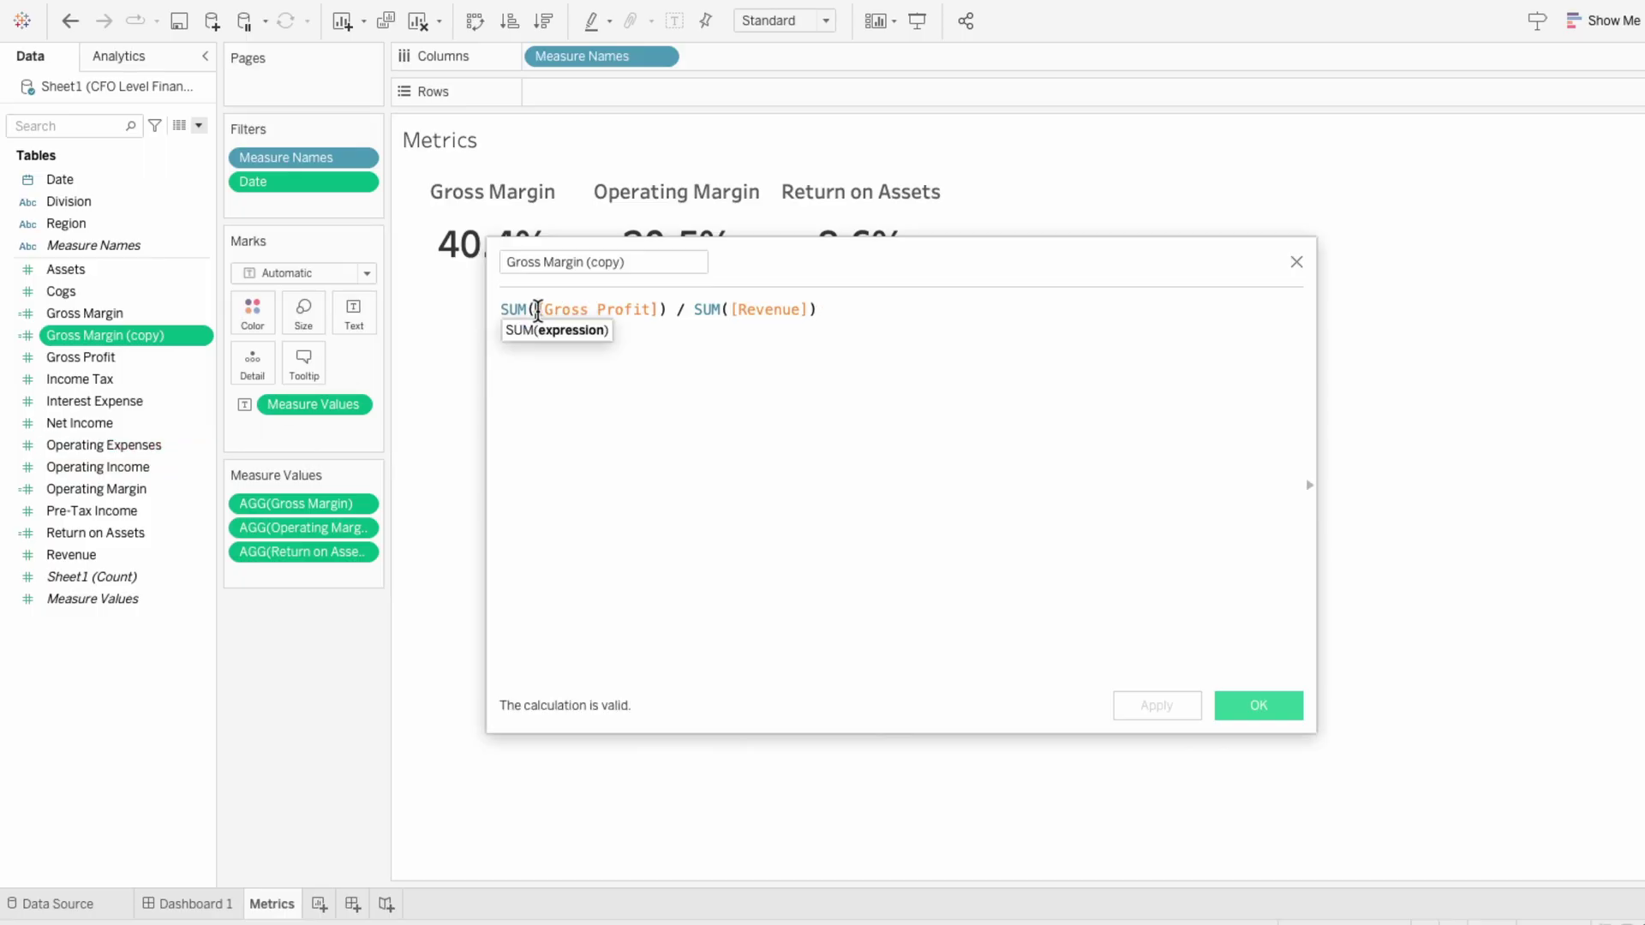
pyautogui.write('IF YEAR(dat')
pyautogui.press('Return')
pyautogui.write(') = YEAR(')
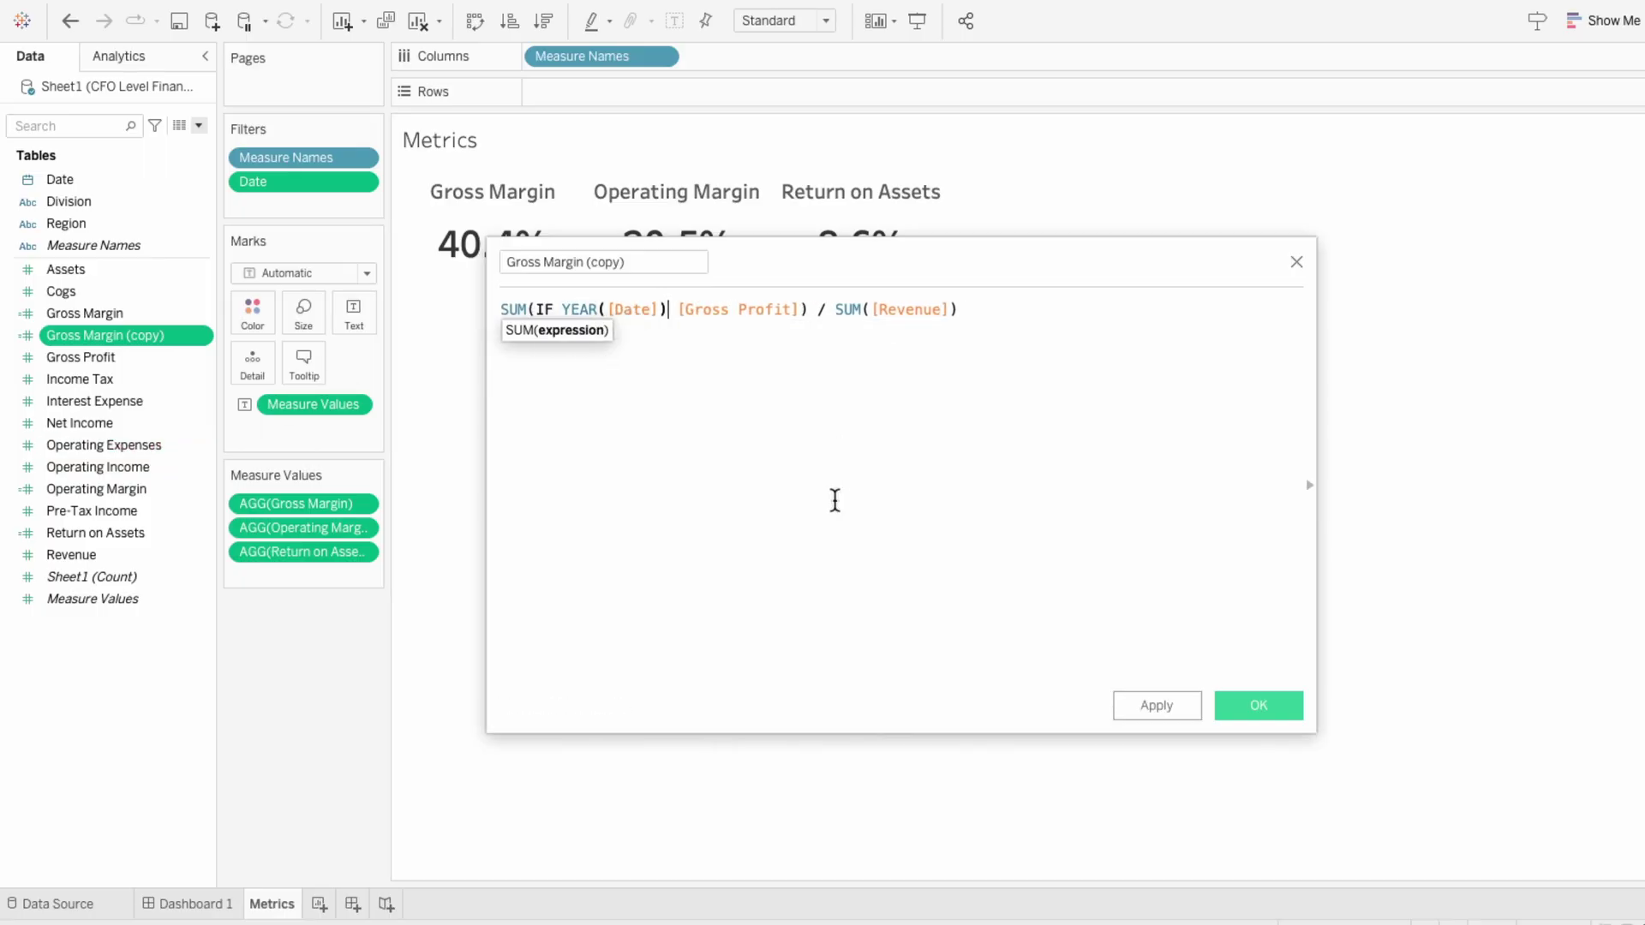
pyautogui.write('TODAY()) THEN')
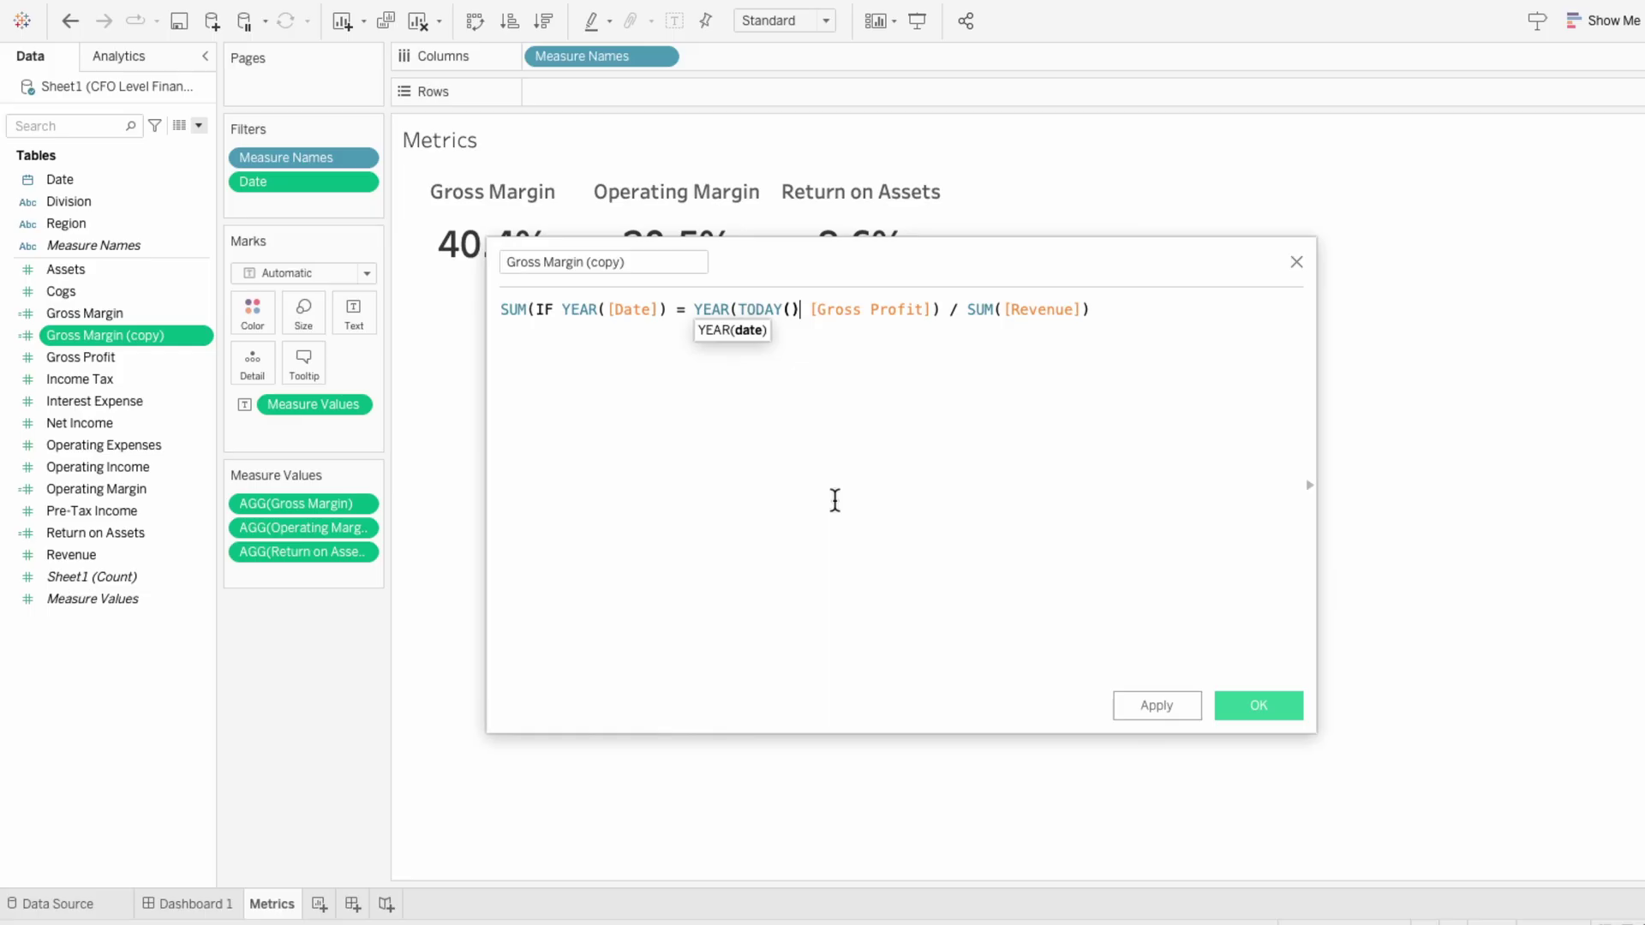
pyautogui.press('Right')
pyautogui.press('Right')
pyautogui.press('Right')
pyautogui.press('Right')
pyautogui.press('Right')
pyautogui.press('Right')
pyautogui.press('Right')
pyautogui.press('Right')
pyautogui.press('Right')
pyautogui.press('Right')
pyautogui.press('Right')
pyautogui.press('Right')
pyautogui.press('Right')
pyautogui.press('Right')
pyautogui.press('Right')
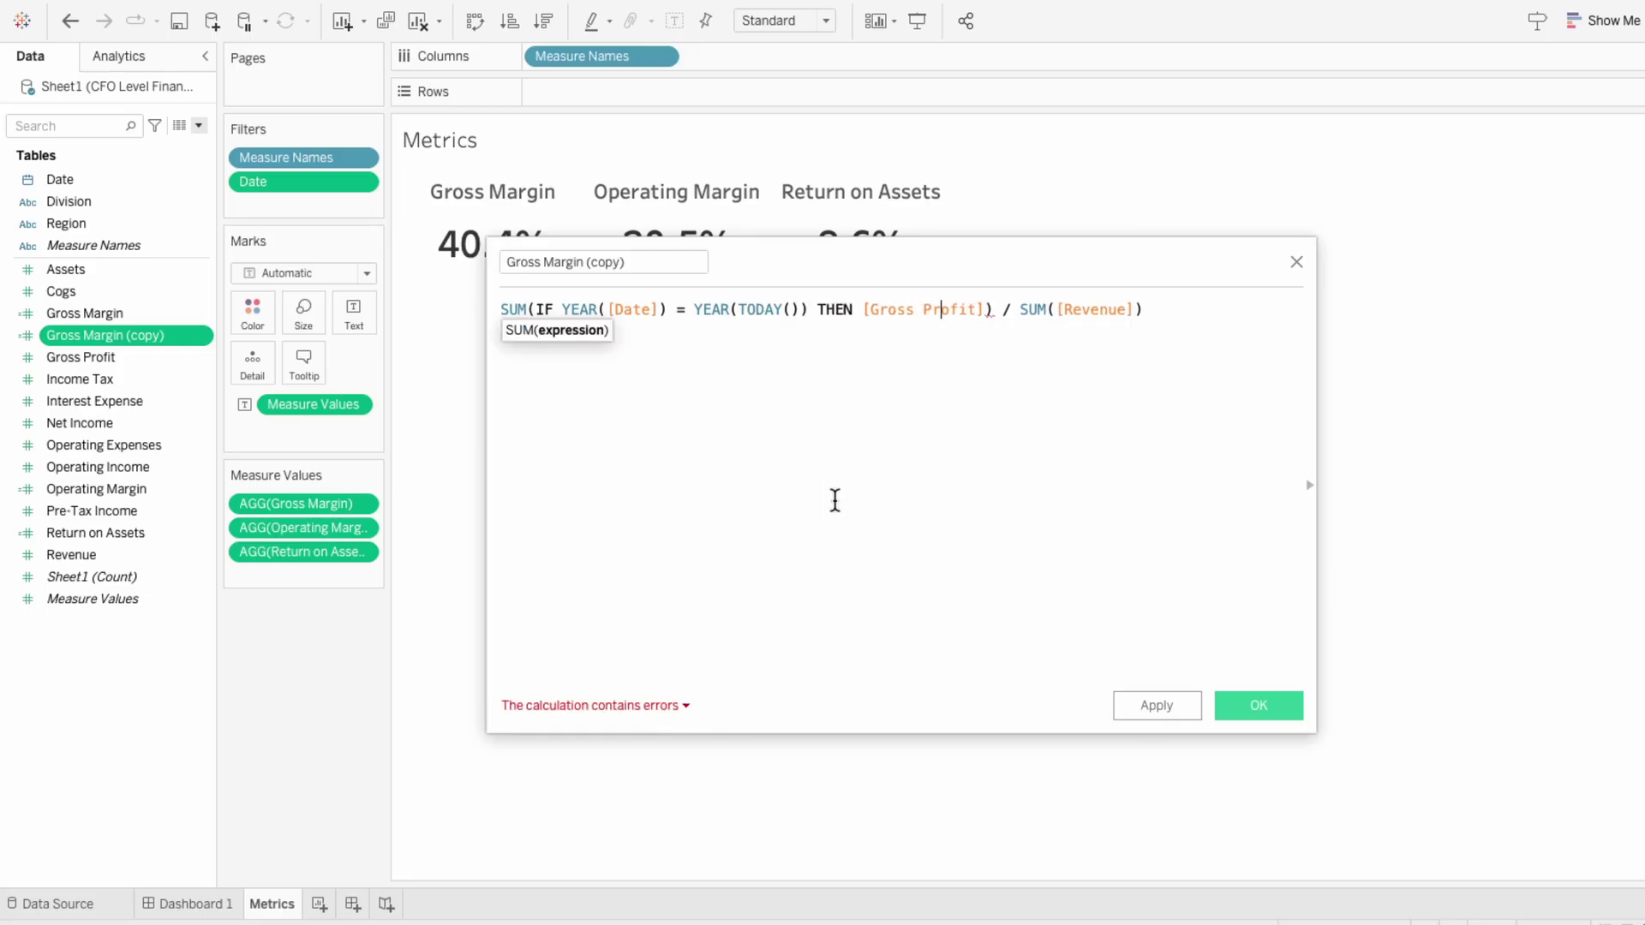
pyautogui.write('END')
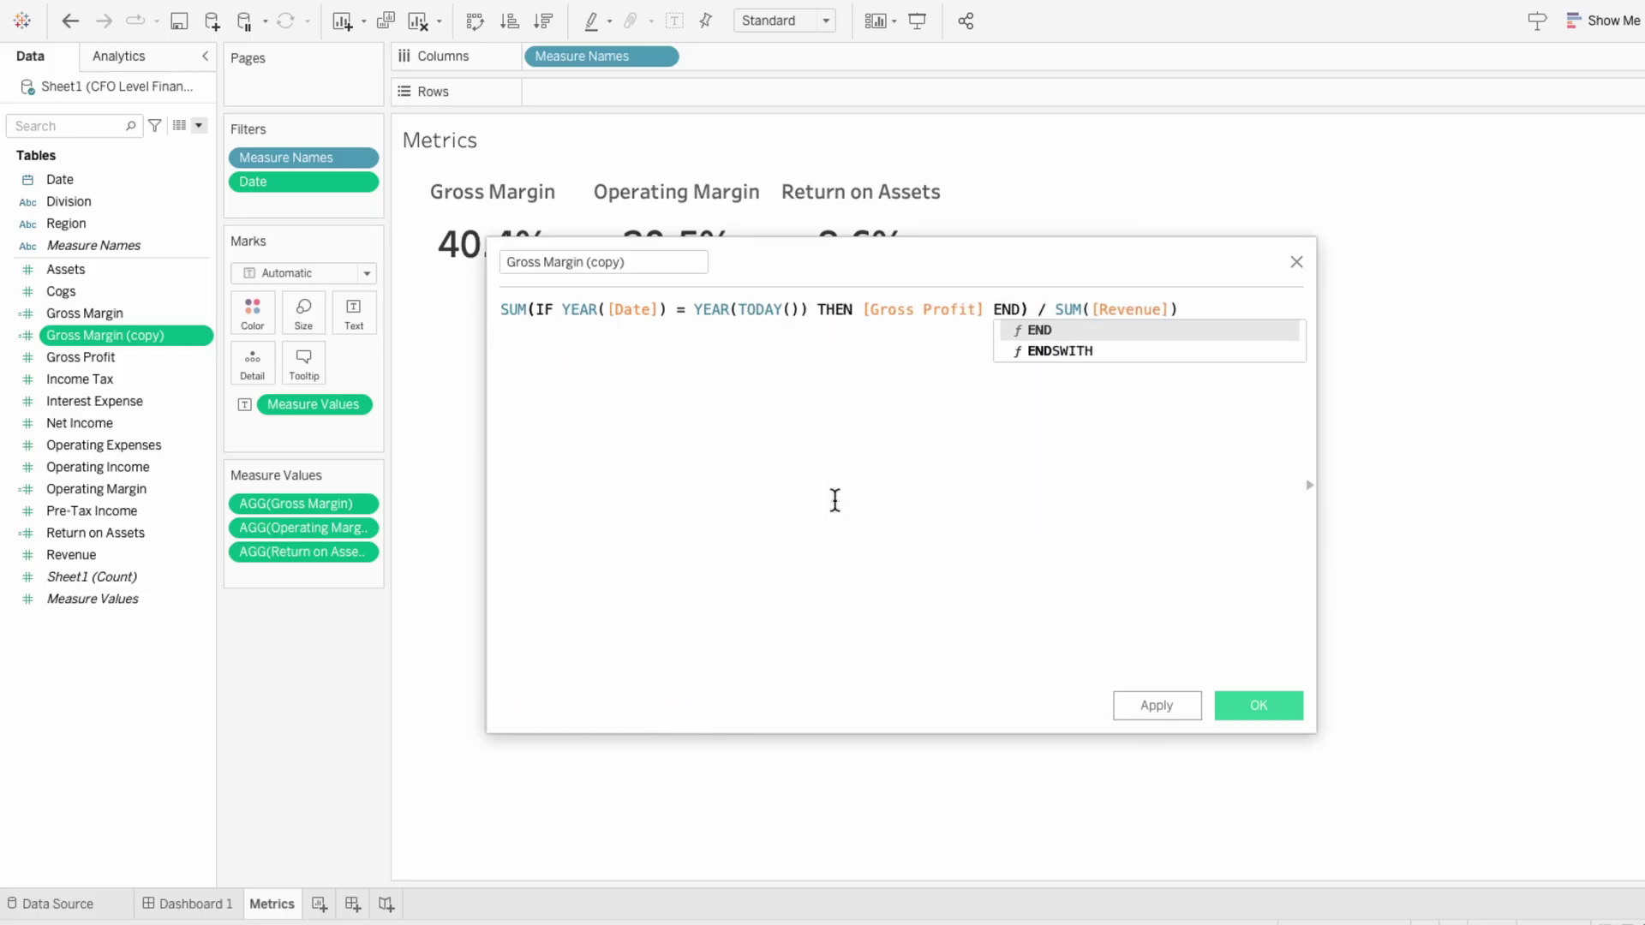
pyautogui.click(1040, 309)
pyautogui.press('Return')
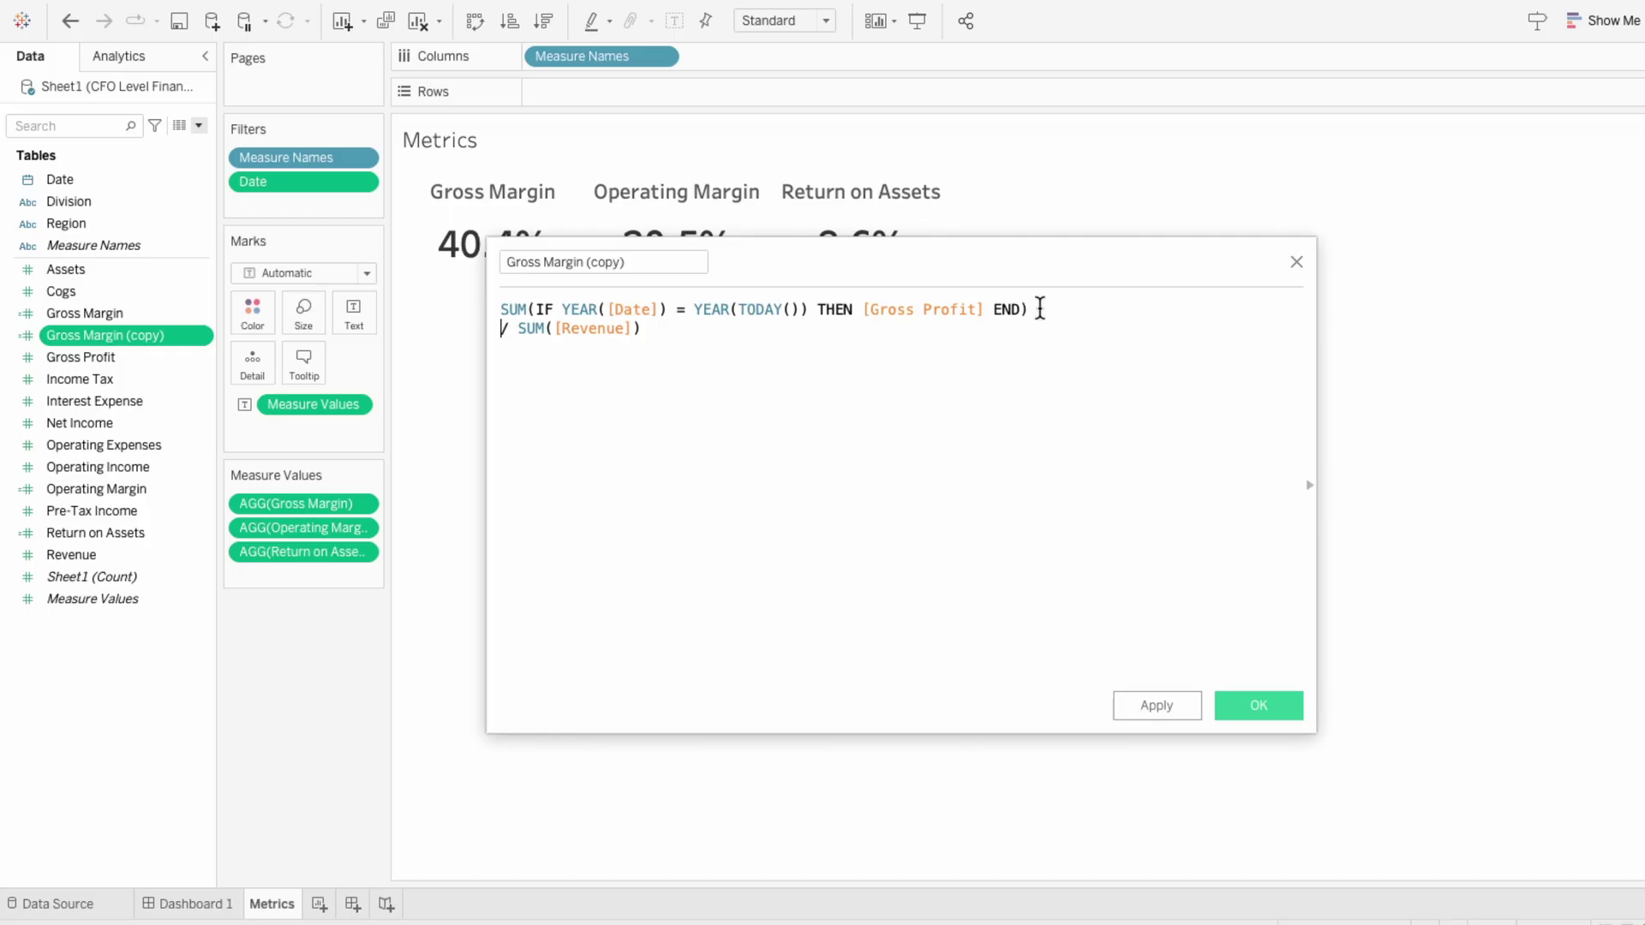
# Apply the same current-year condition inside the Revenue sum
pyautogui.moveTo(538, 309); pyautogui.dragTo(855, 301)
pyautogui.hotkey('ctrl', 'c')
pyautogui.click(620, 377)
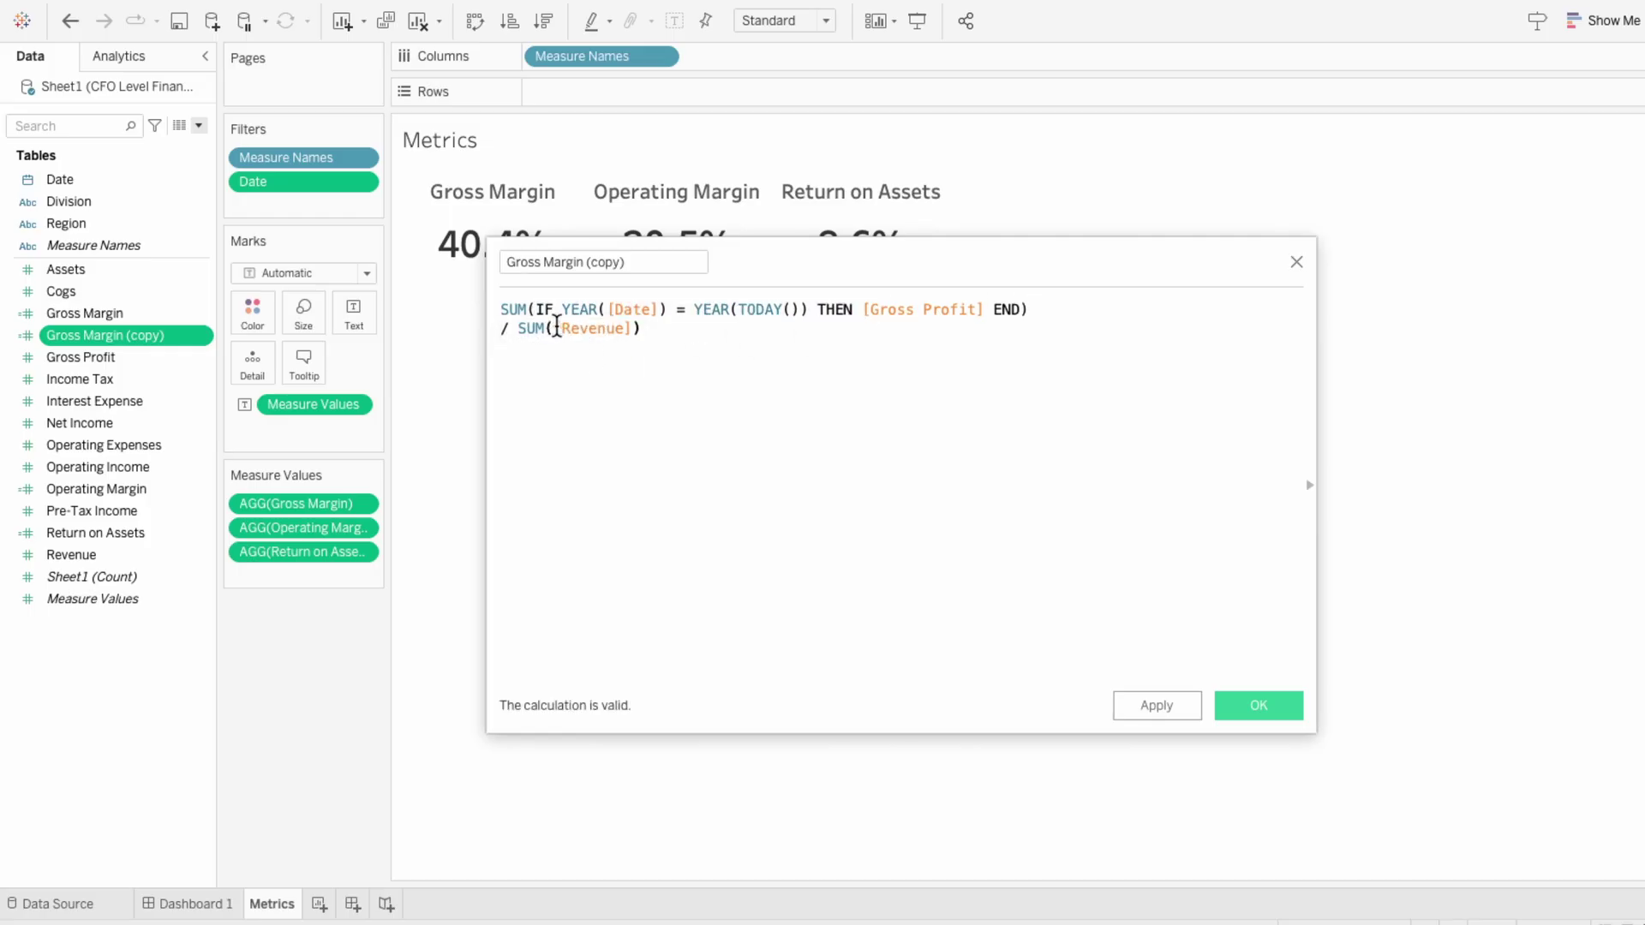
pyautogui.click(556, 328)
pyautogui.hotkey('ctrl', 'v')
pyautogui.click(959, 328)
pyautogui.write('E')
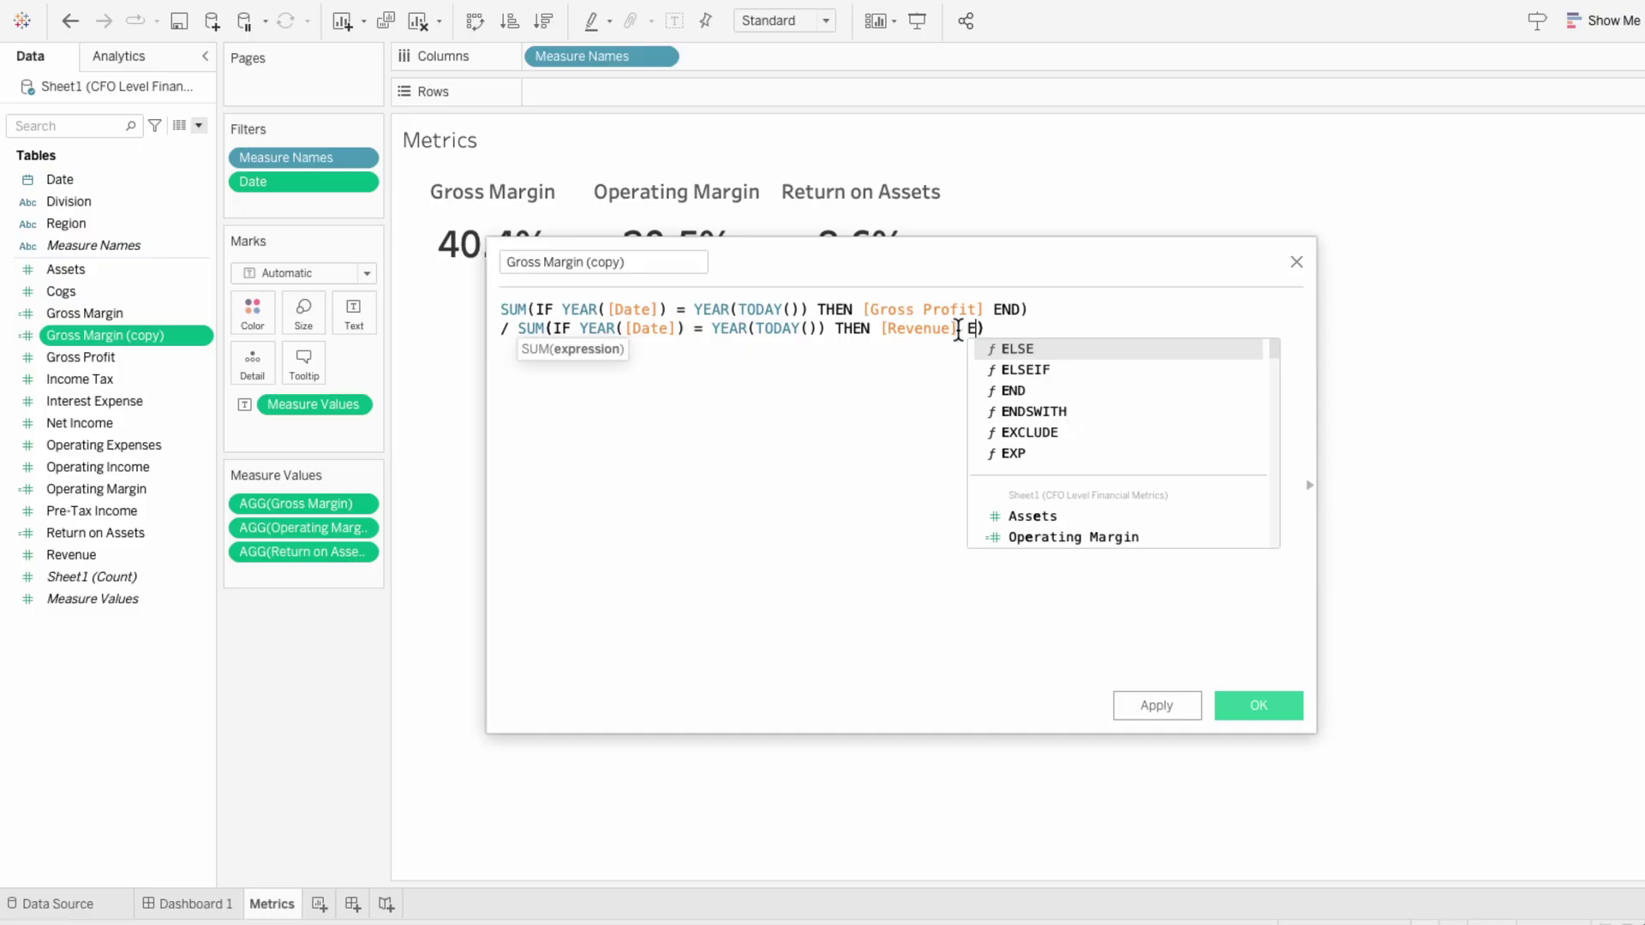
pyautogui.write('ND)')
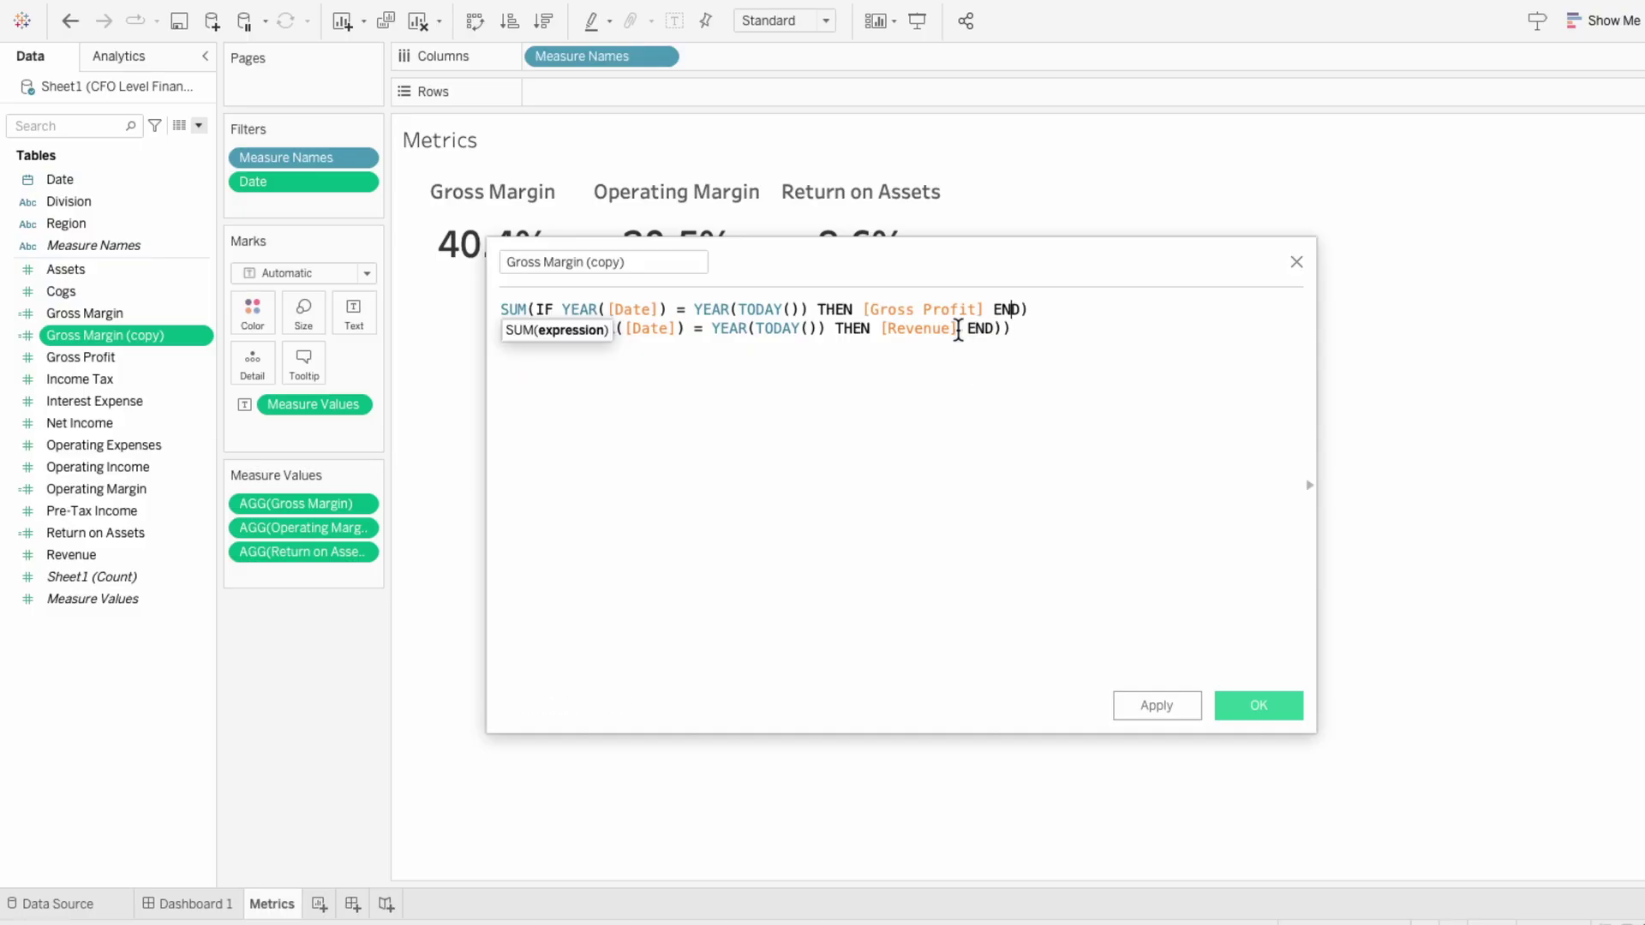
# Subtract a prior-year copy of the ratio, using YEAR(TODAY())-1 in both conditions
pyautogui.hotkey('ctrl', 'Home')
pyautogui.write('(')
pyautogui.hotkey('ctrl', 'a')
pyautogui.hotkey('ctrl', 'c')
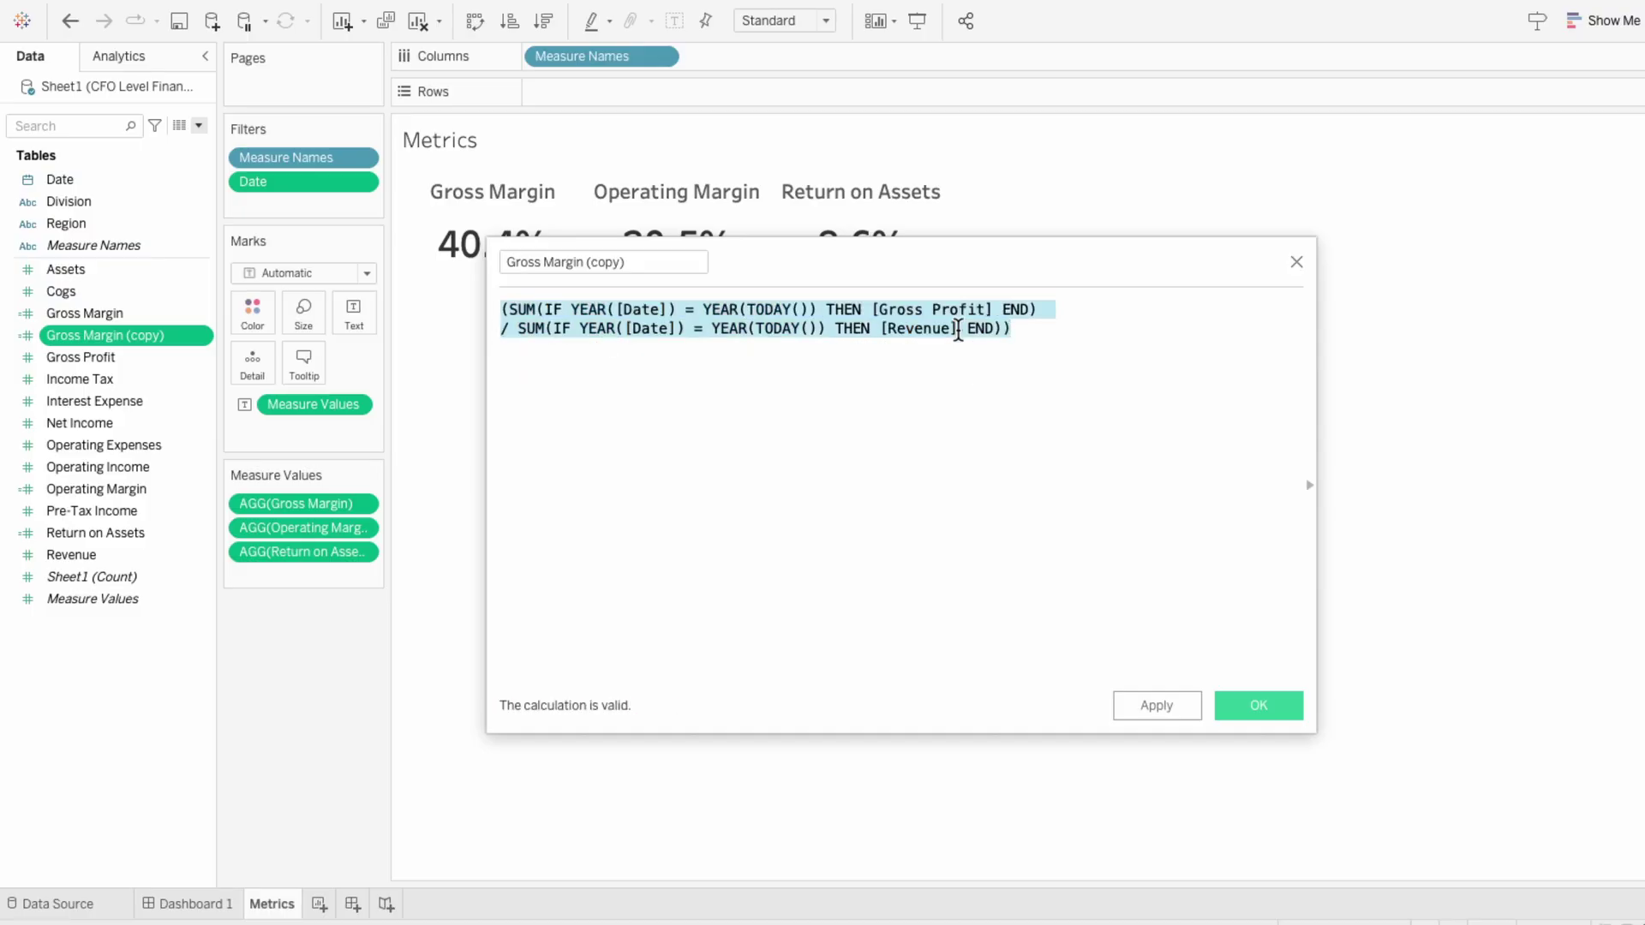
pyautogui.hotkey('ctrl', 'End')
pyautogui.press('Return')
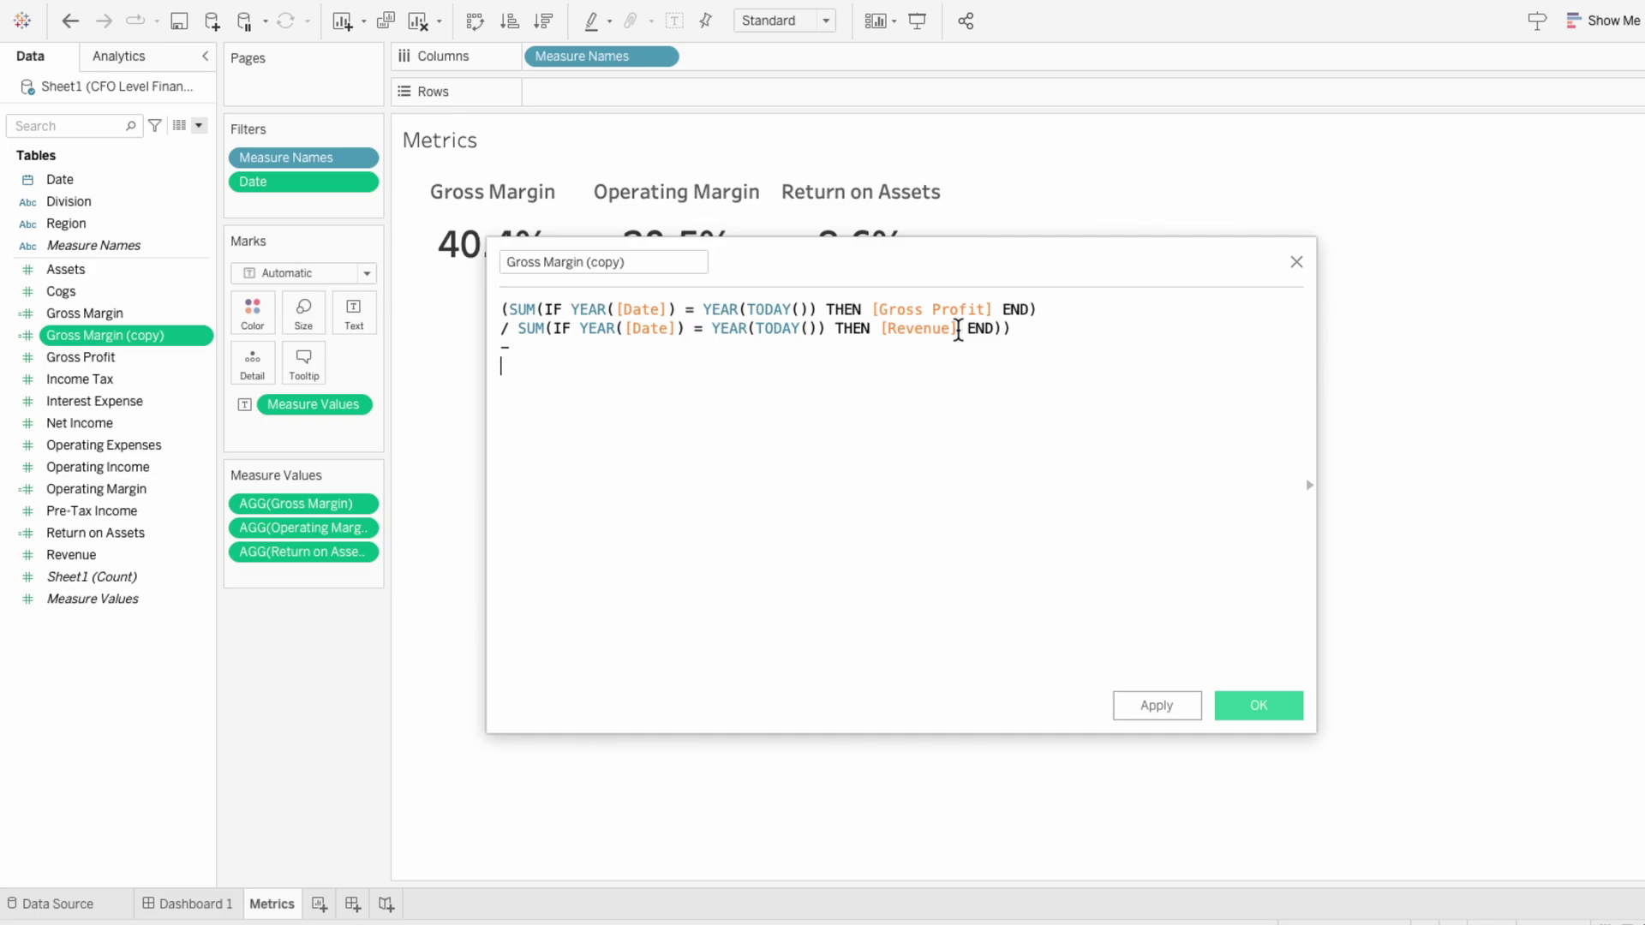
pyautogui.hotkey('ctrl', 'v')
pyautogui.click(818, 363)
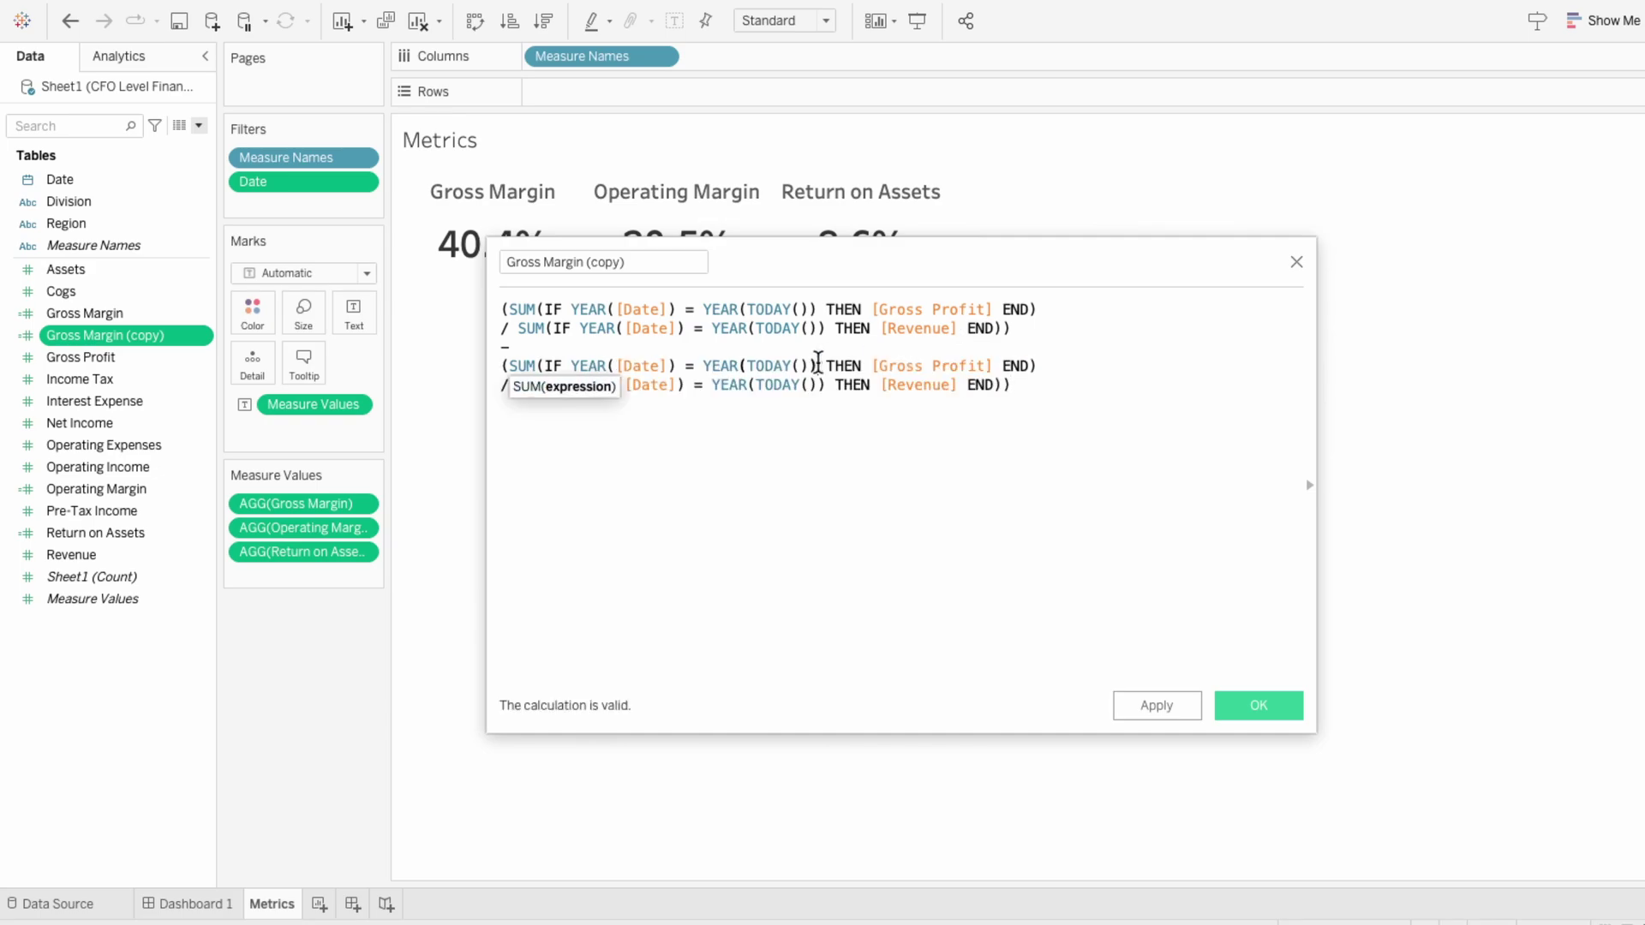
pyautogui.write('-1')
pyautogui.press('Down')
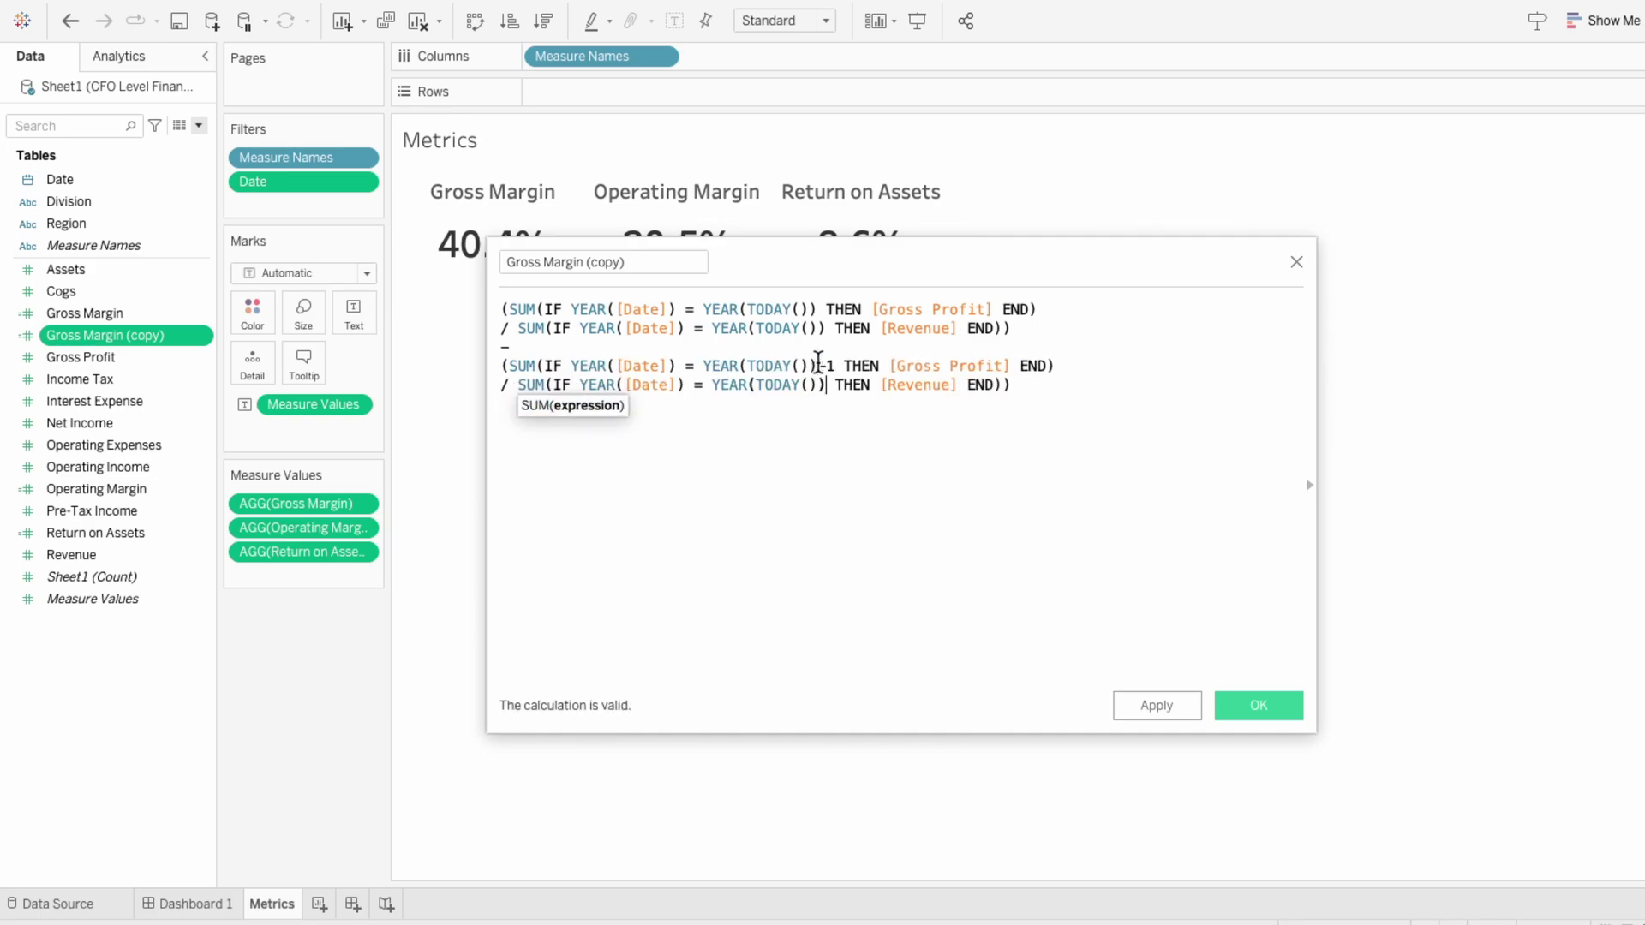
pyautogui.write('-1')
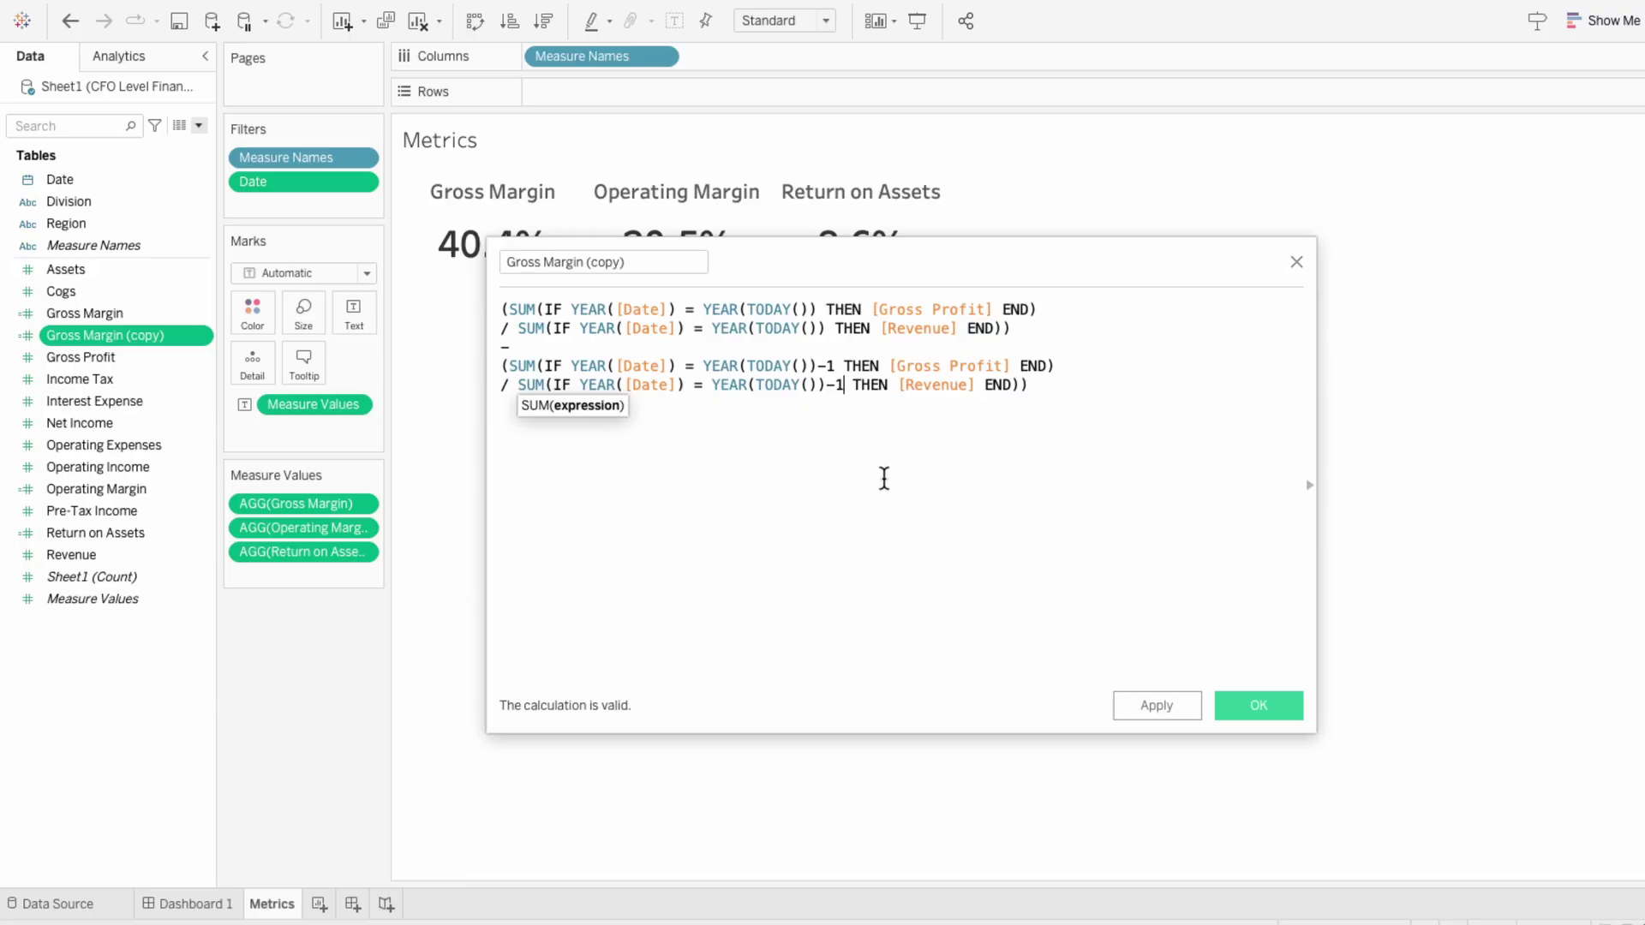
pyautogui.press('End')
# Rename the copy to Gross Margin Delta and save it
pyautogui.moveTo(586, 263); pyautogui.dragTo(661, 263)
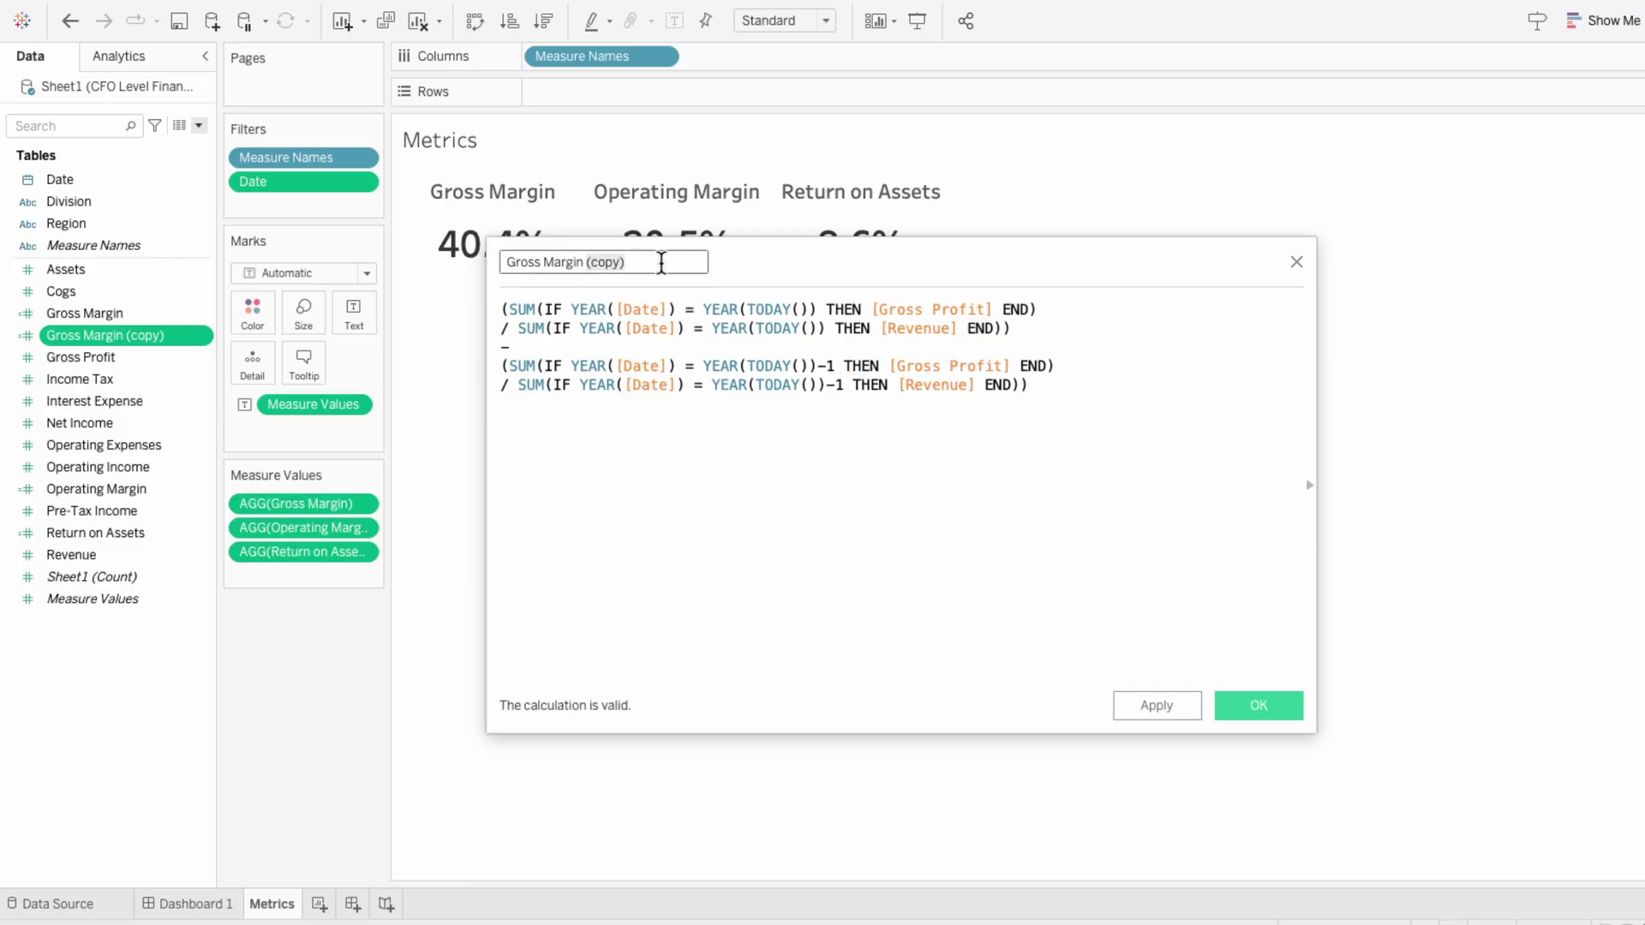
pyautogui.write('Delta')
pyautogui.click(1239, 704)
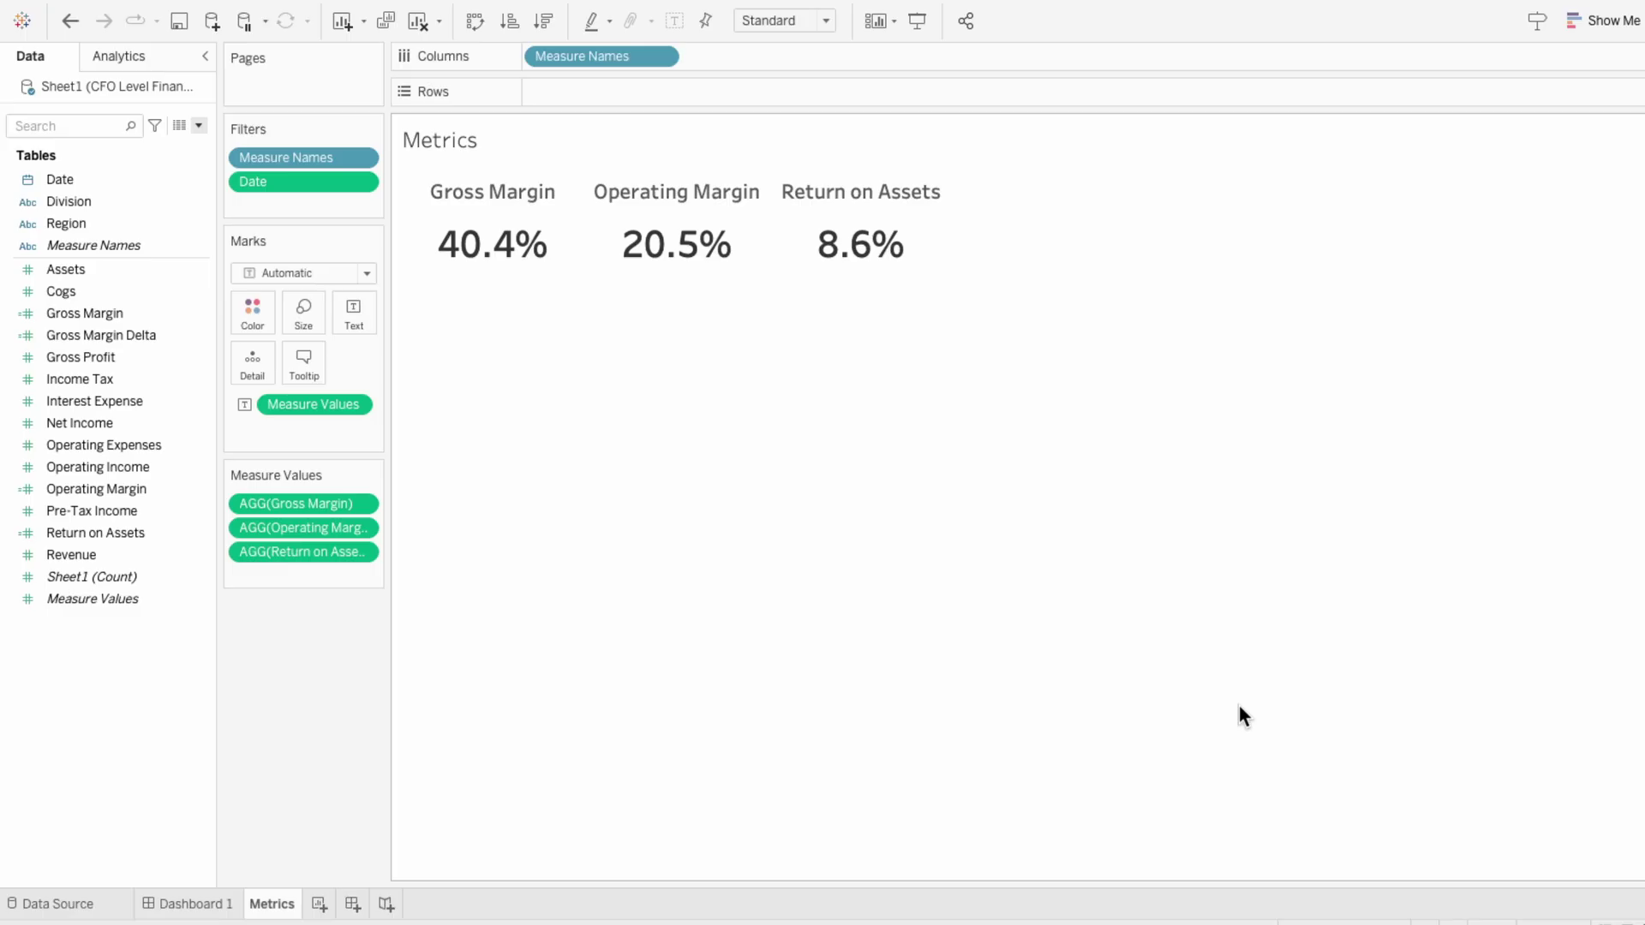
# Duplicate Operating Margin as Operating Margin Delta and begin its current-year IF formula
pyautogui.rightClick(156, 488)
pyautogui.click(248, 619)
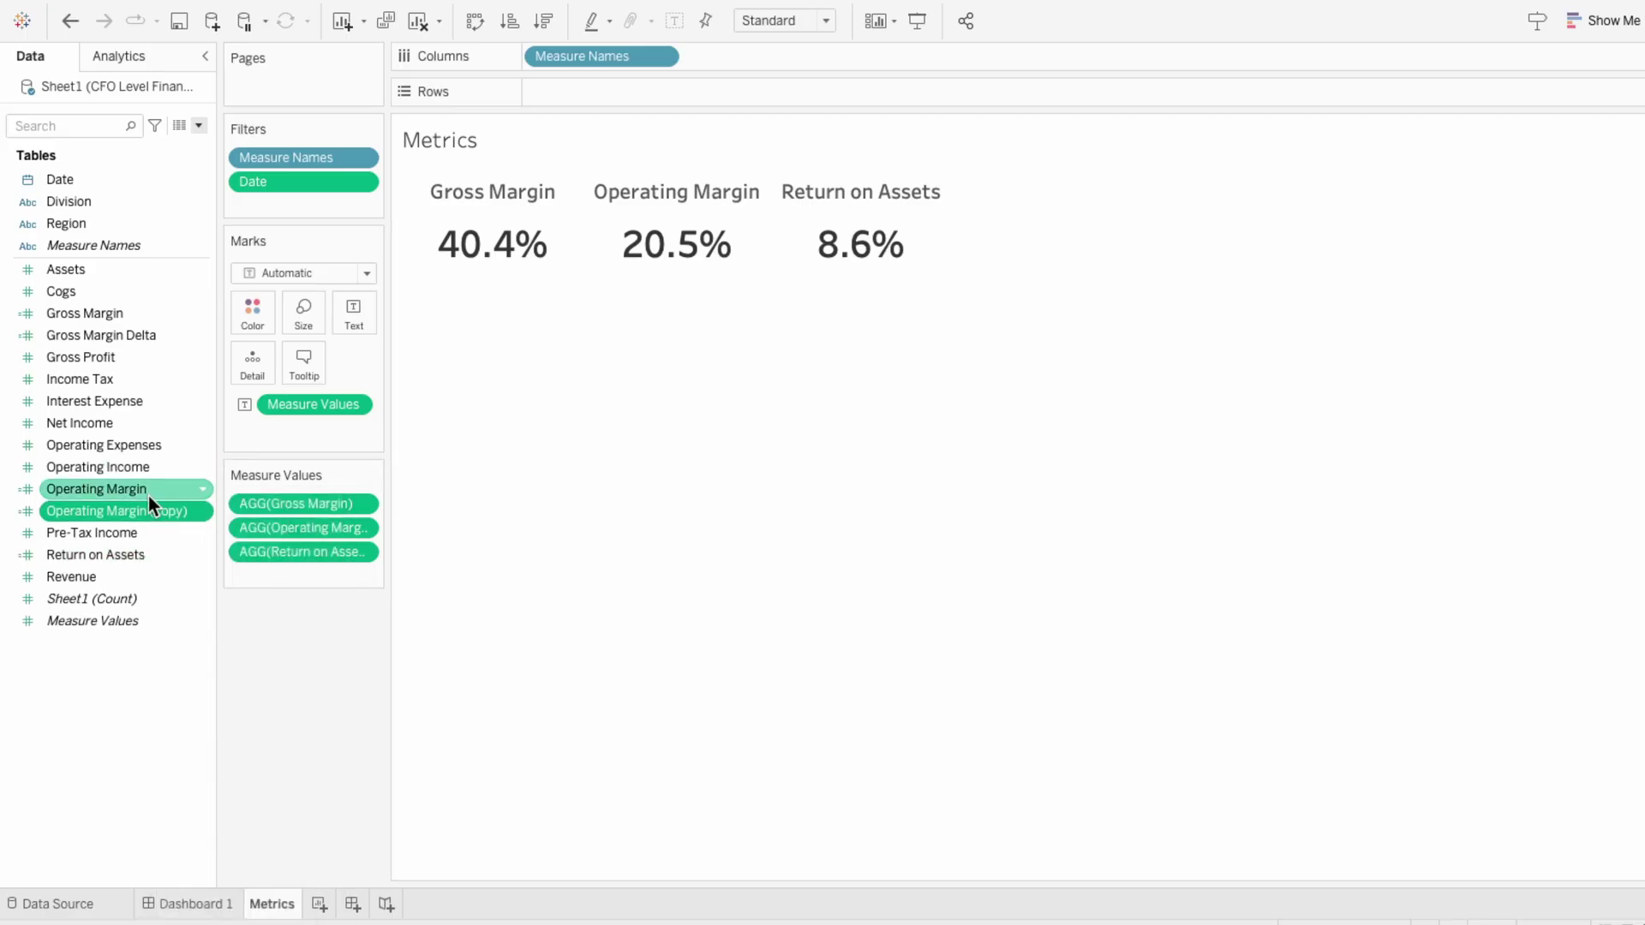
pyautogui.rightClick(147, 501)
pyautogui.click(161, 182)
pyautogui.moveTo(648, 262); pyautogui.dragTo(606, 261)
pyautogui.write('Delta')
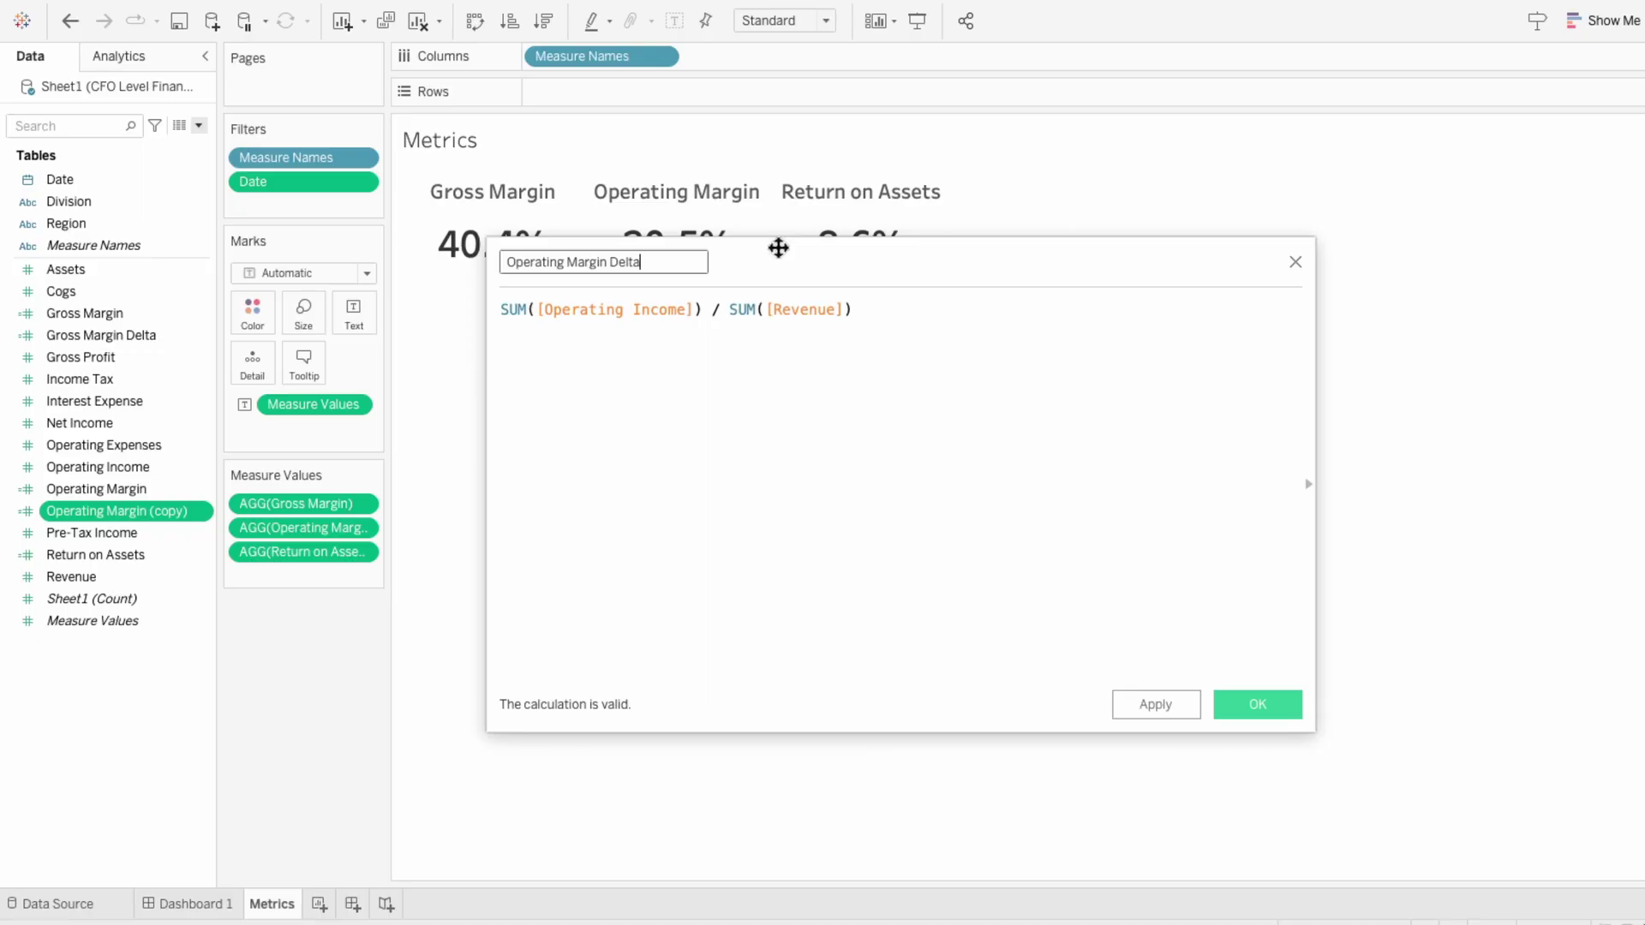
pyautogui.click(537, 309)
pyautogui.write('IF YEAR([Date]) = YEAR(T')
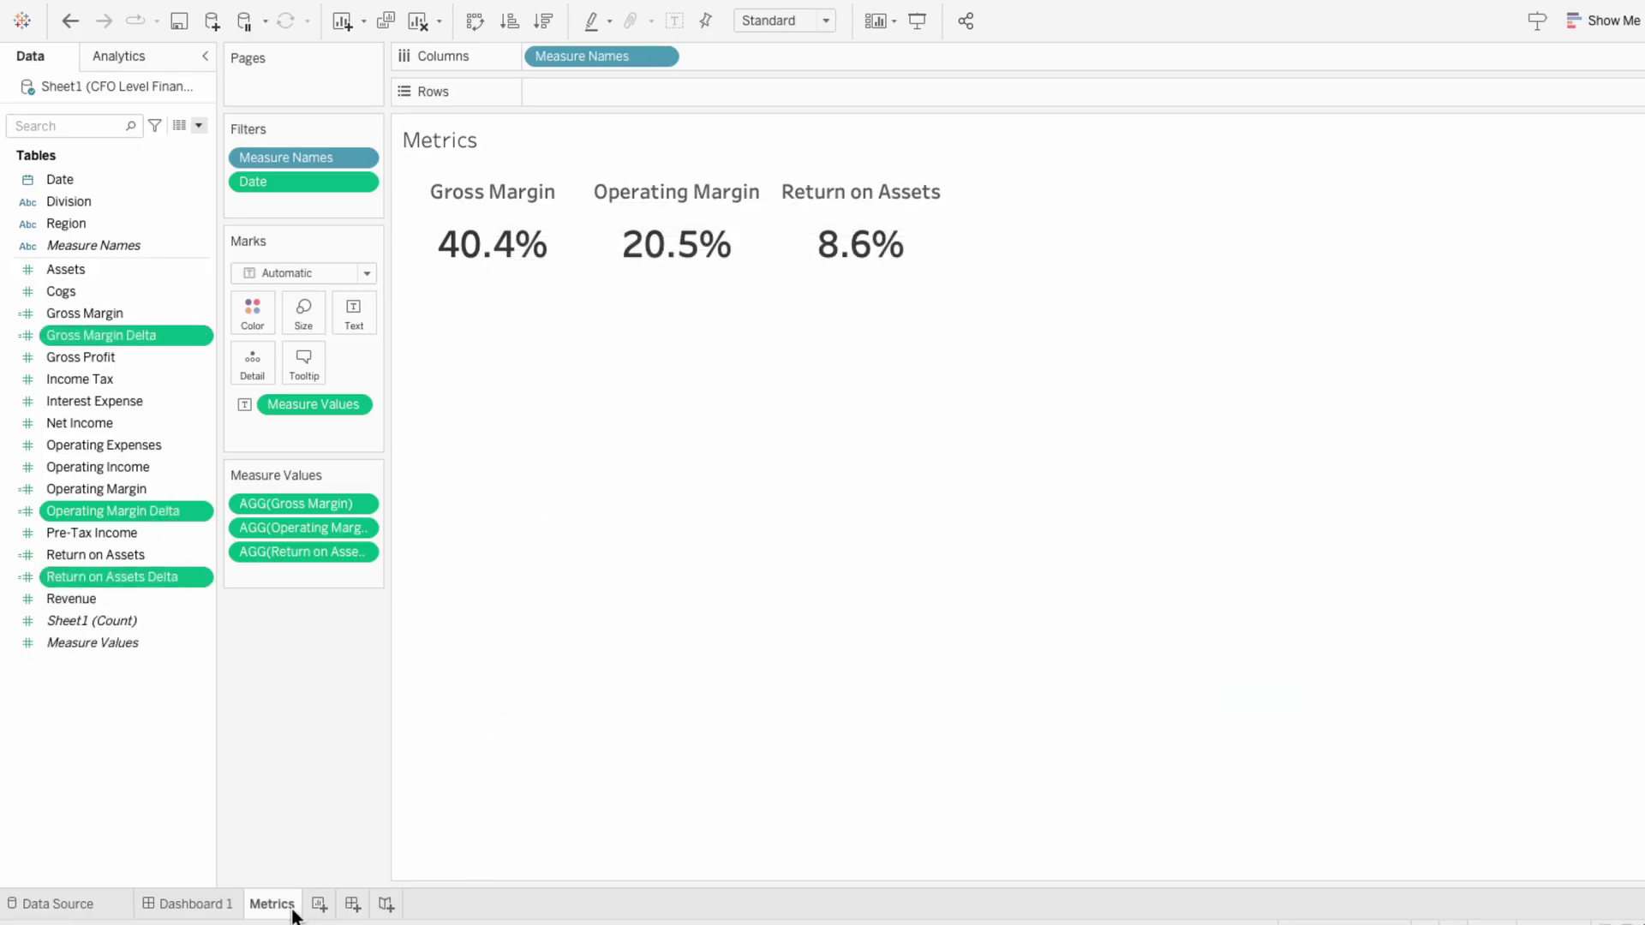
# Duplicate the Metrics sheet and replace its measures with the three Delta fields
pyautogui.rightClick(292, 914)
pyautogui.click(316, 719)
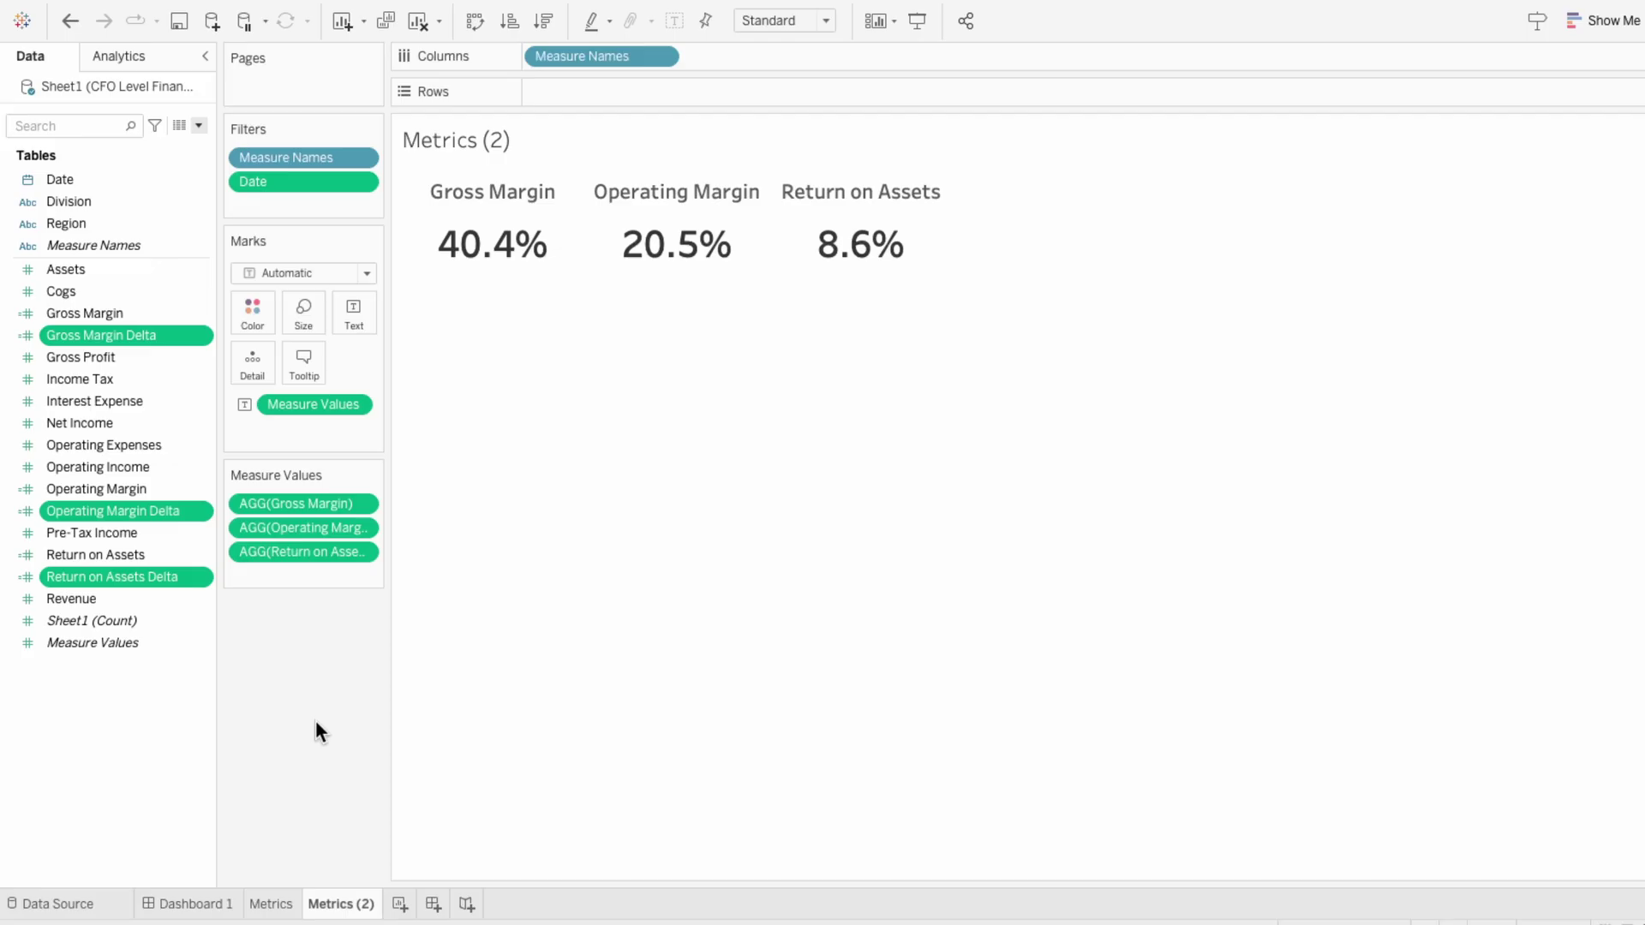
pyautogui.moveTo(143, 343); pyautogui.dragTo(301, 568)
pyautogui.click(285, 496)
pyautogui.press('Delete')
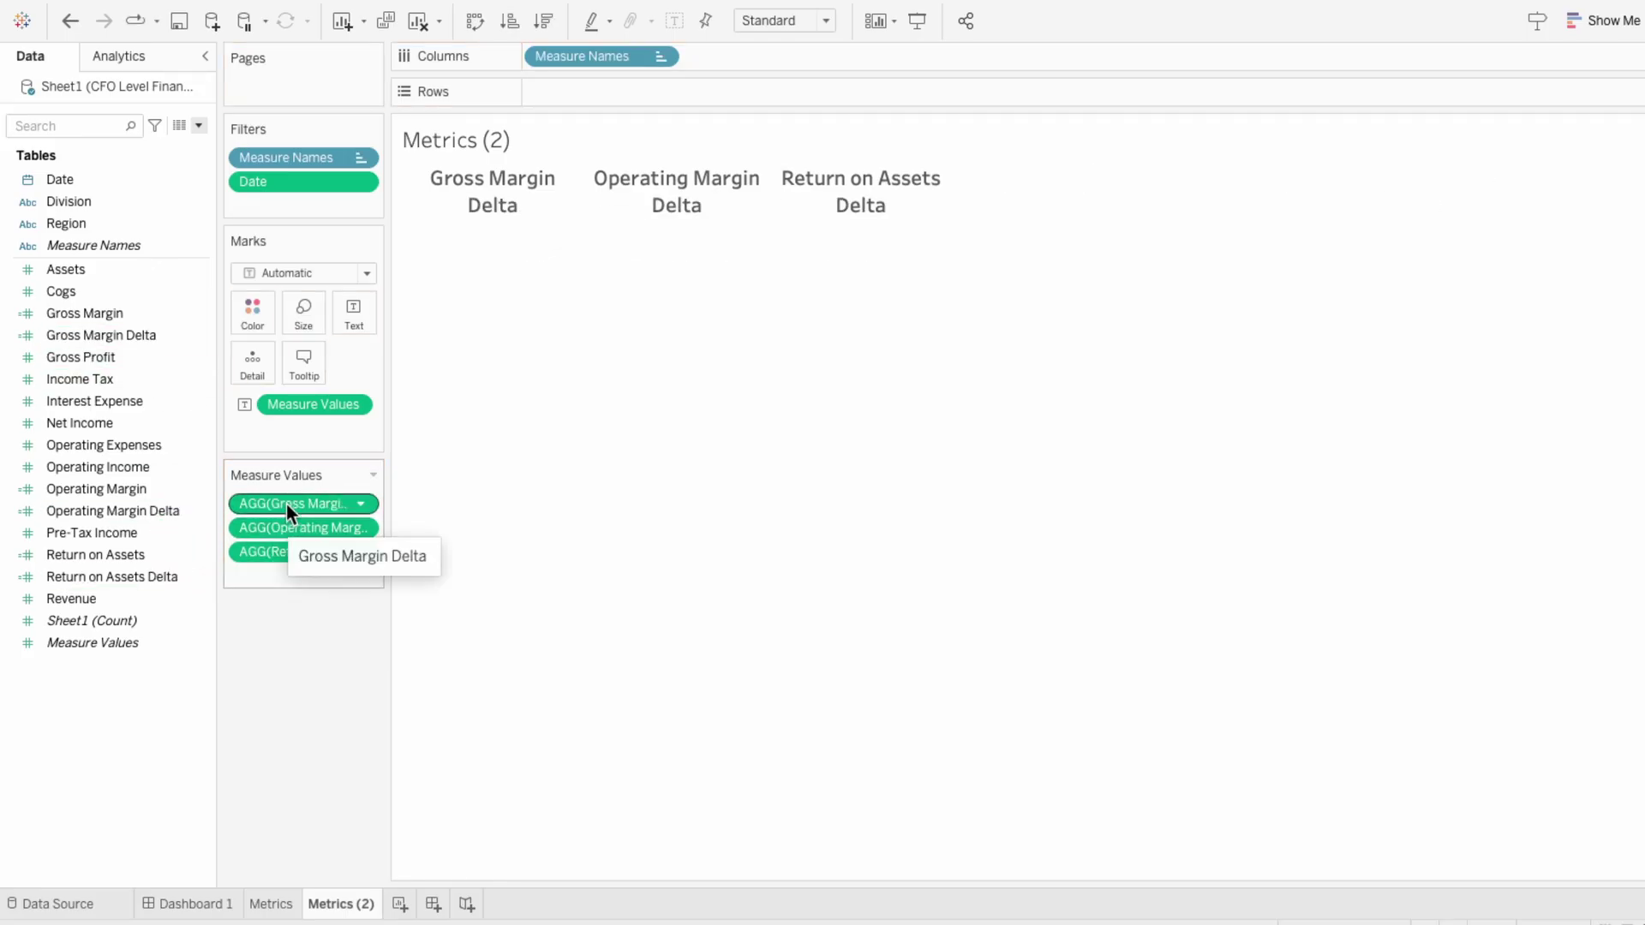
# Remove the Date filter and hide the measure name headers
pyautogui.rightClick(280, 180)
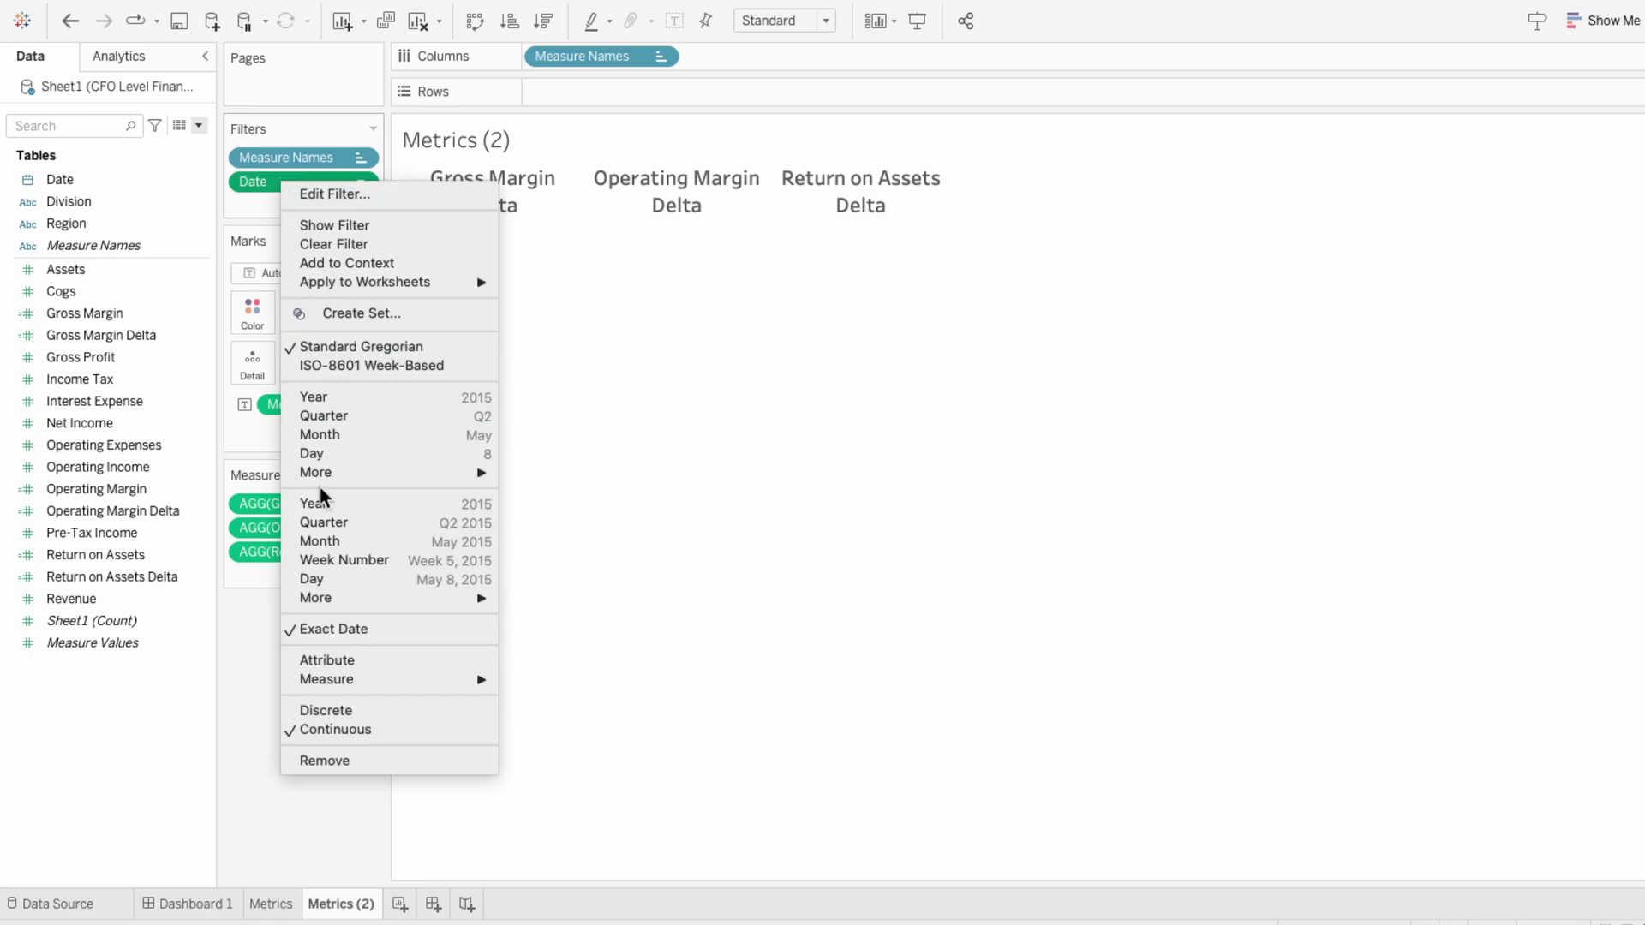
pyautogui.click(323, 754)
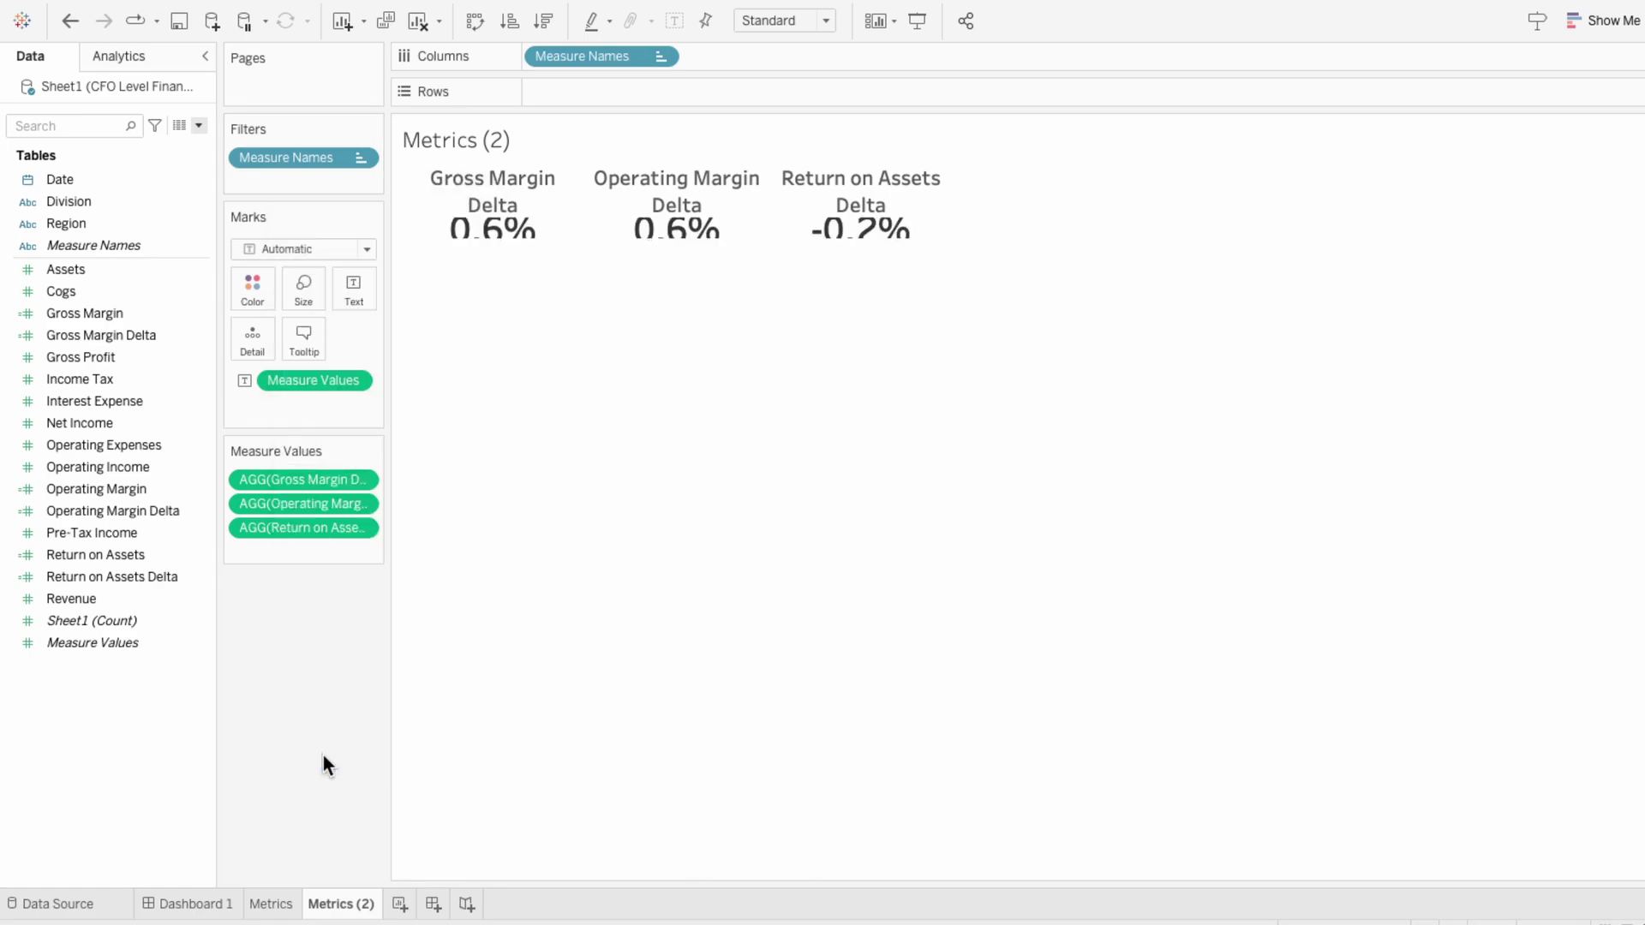
pyautogui.rightClick(479, 190)
pyautogui.click(502, 307)
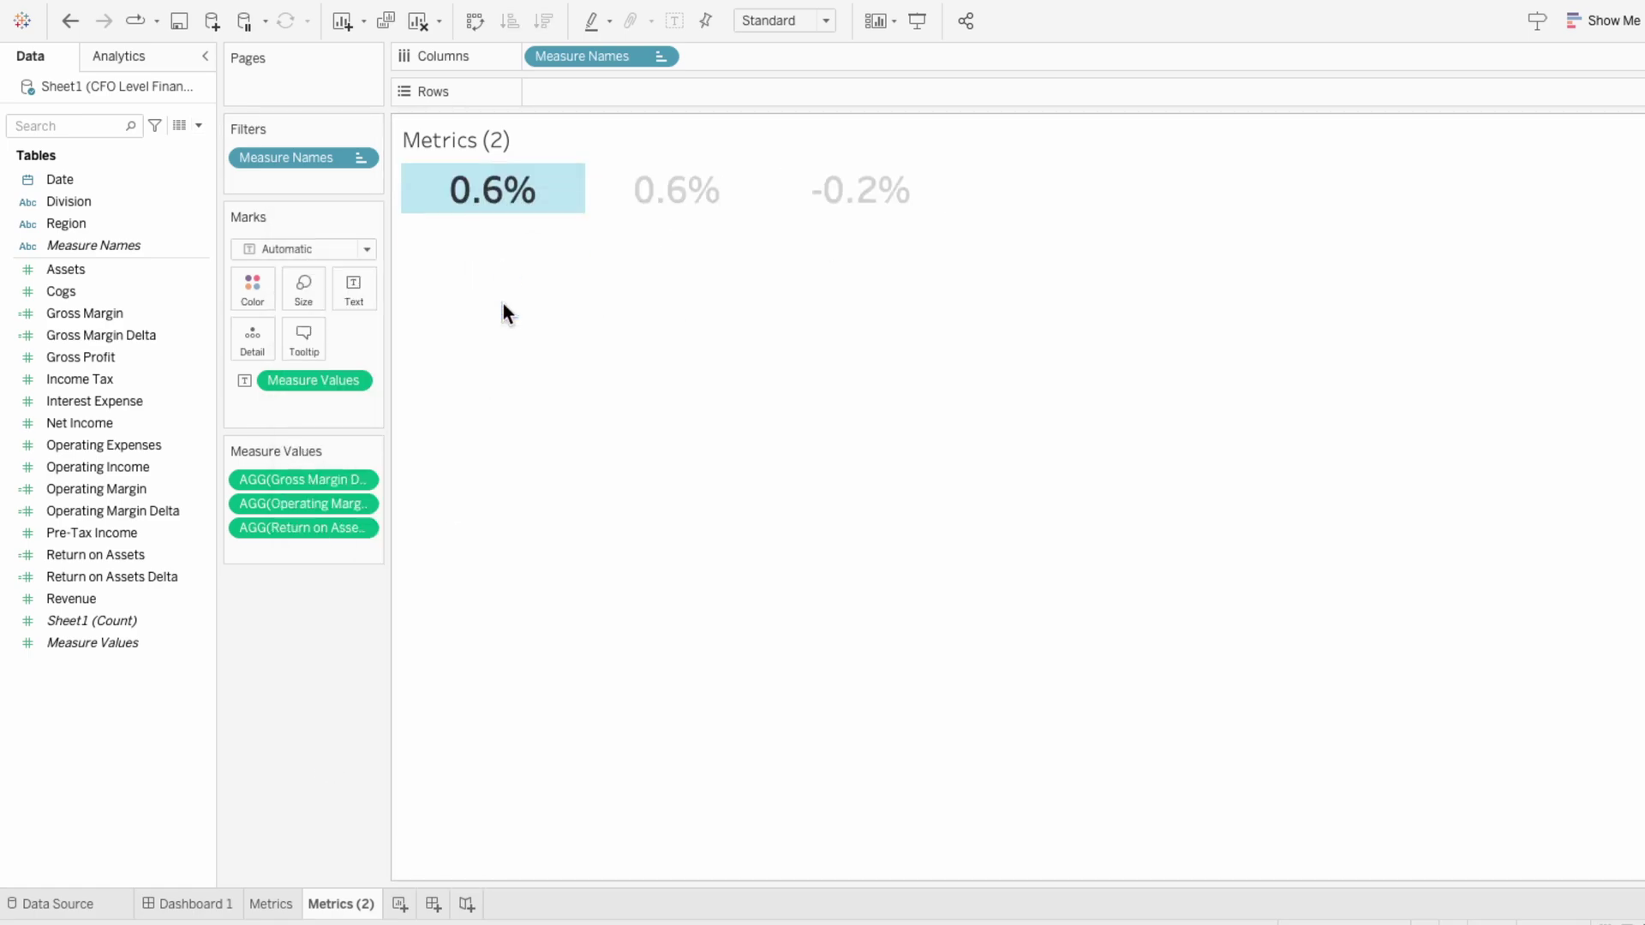
# Open number formatting for Measure Values and switch it to a Custom format
pyautogui.moveTo(426, 214)
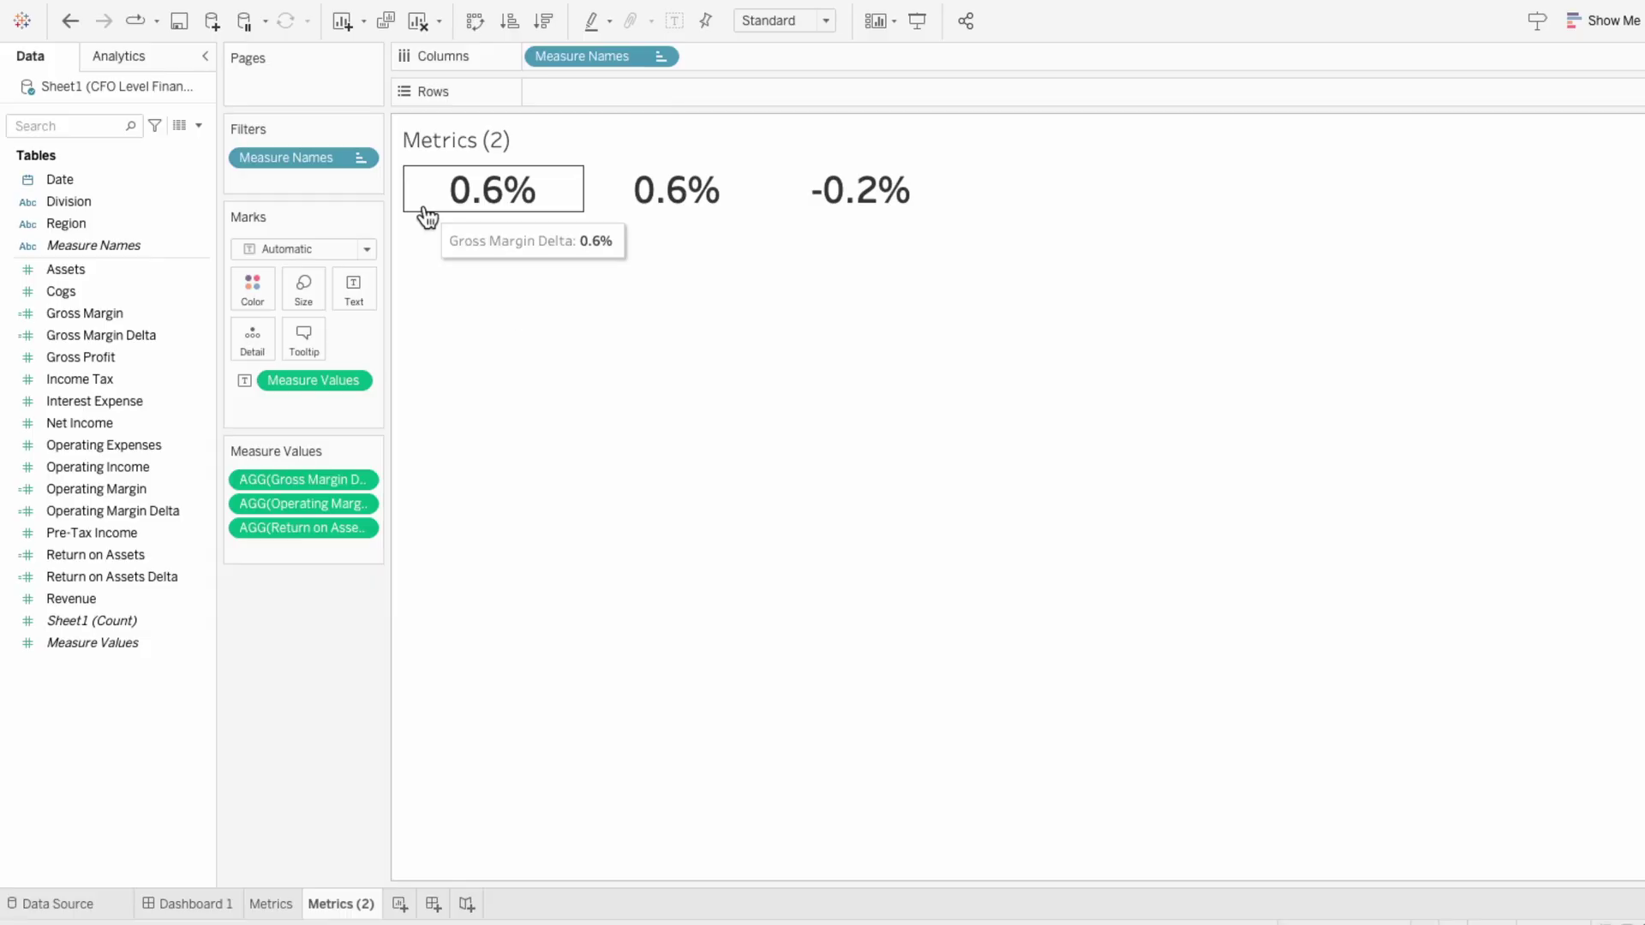
pyautogui.moveTo(806, 216)
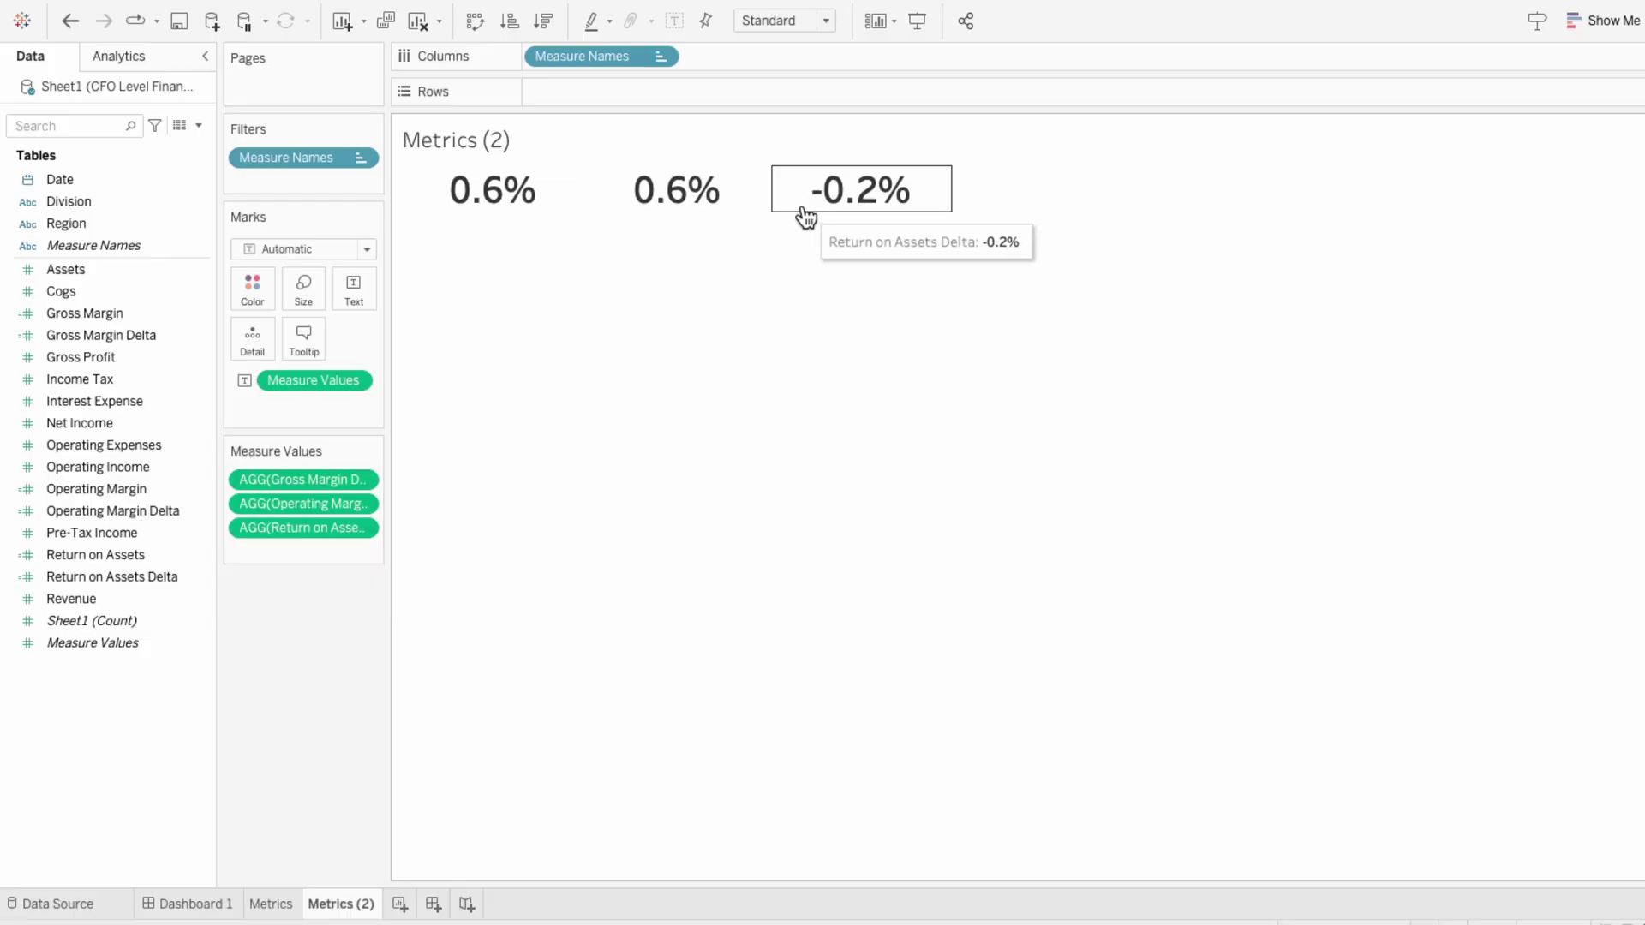
pyautogui.rightClick(276, 380)
pyautogui.click(311, 473)
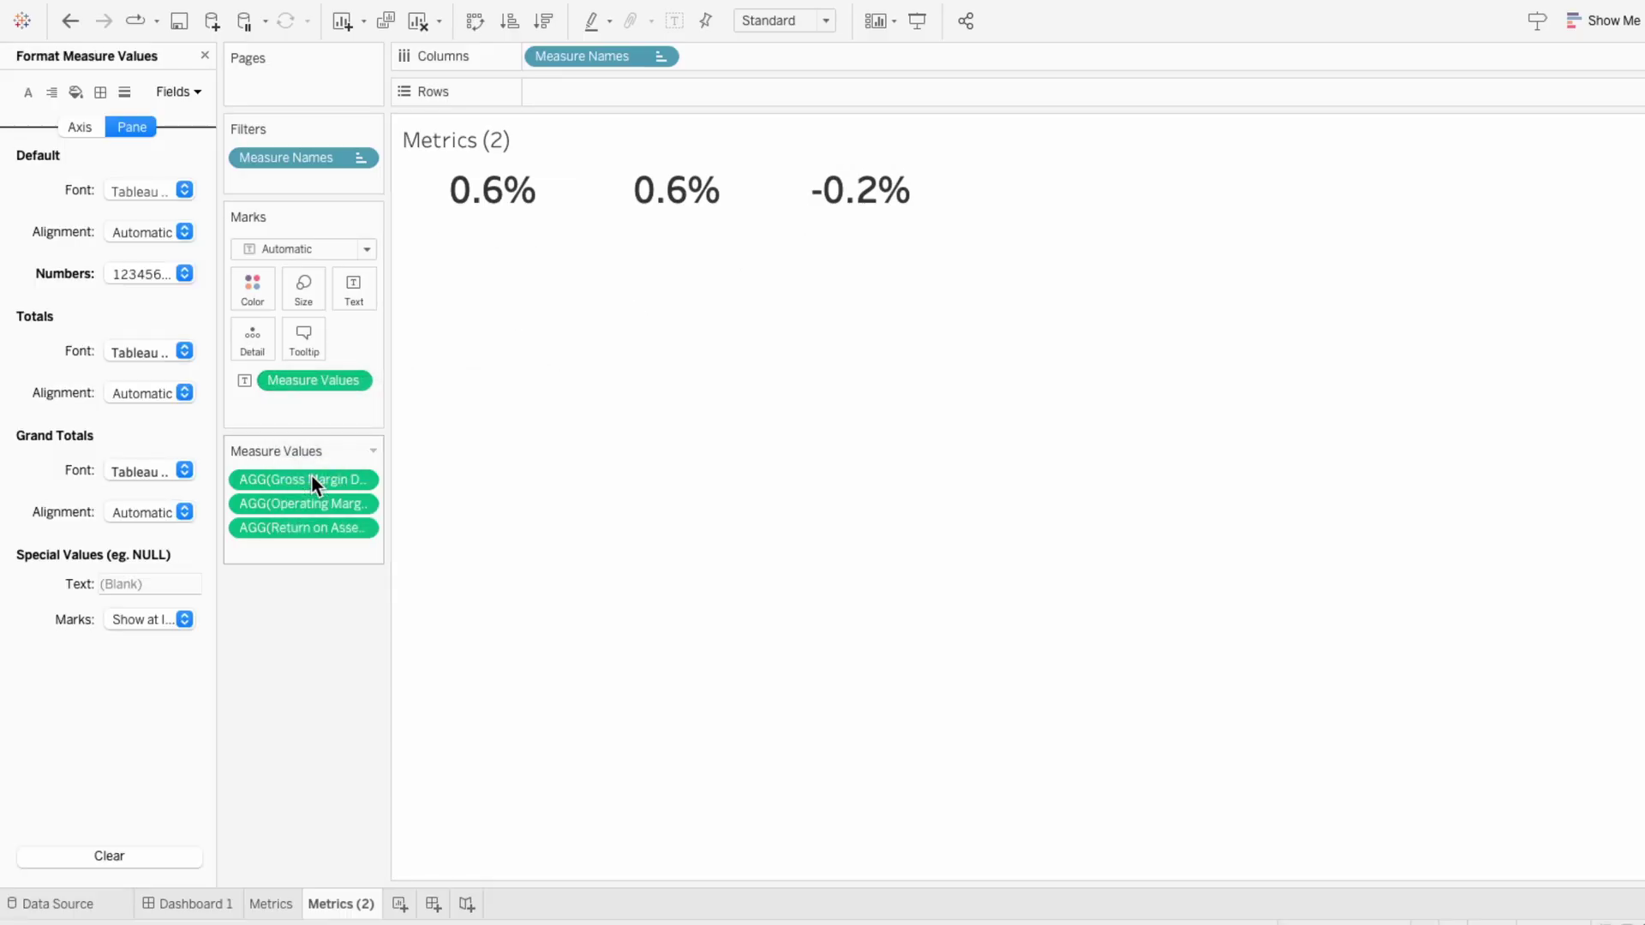
pyautogui.click(168, 281)
pyautogui.click(167, 432)
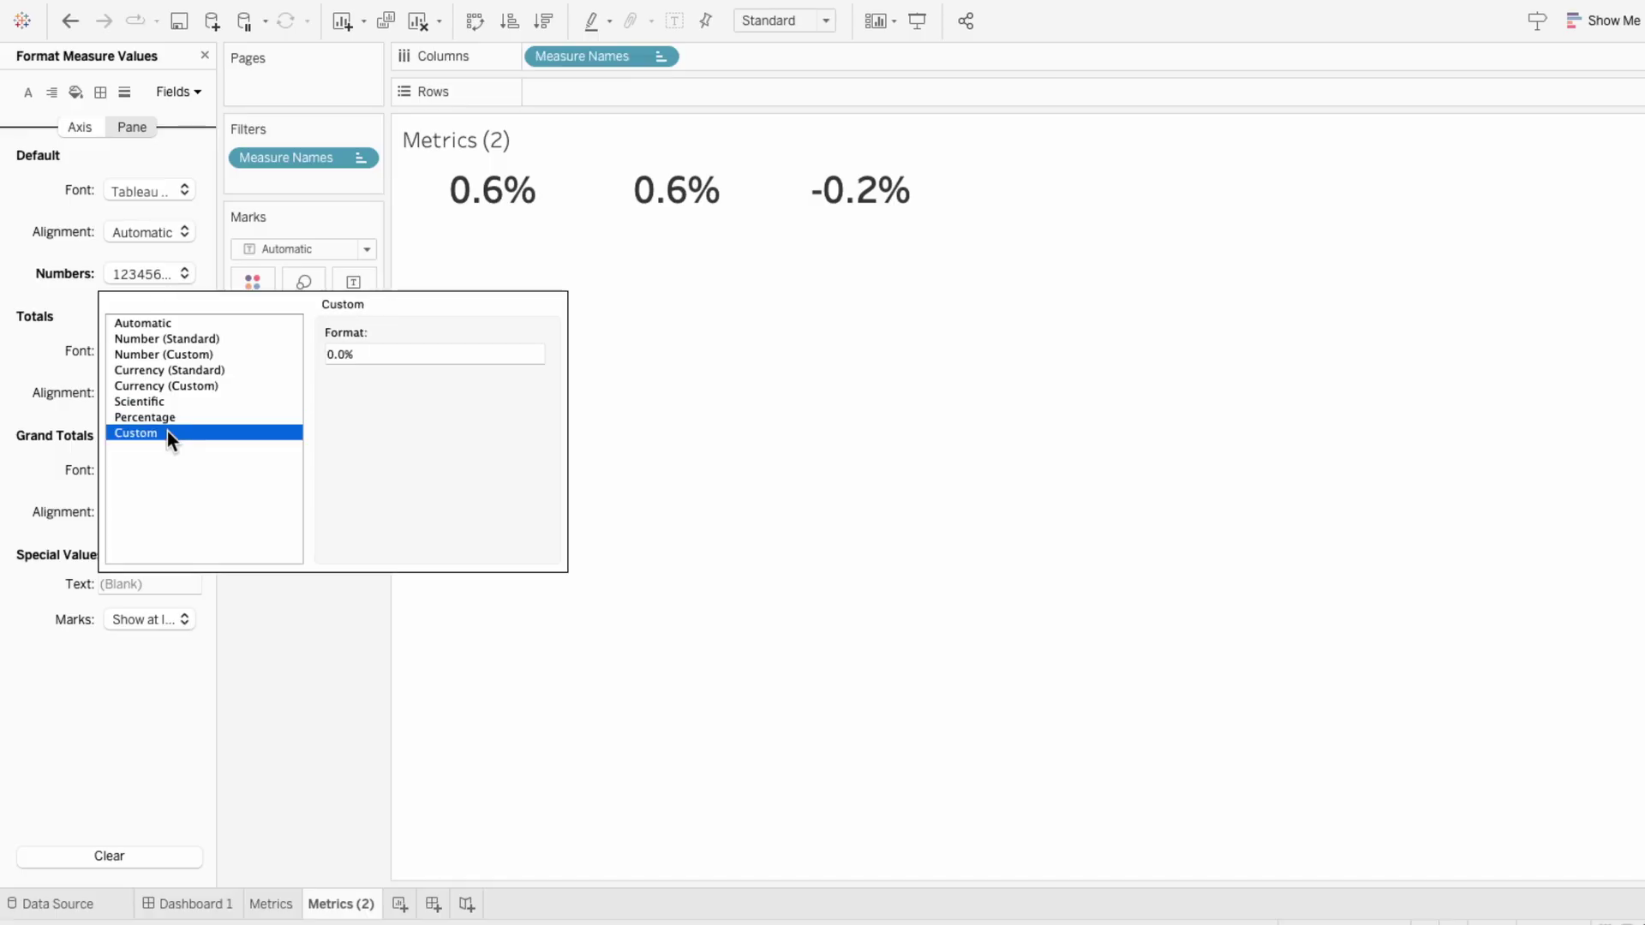
pyautogui.click(369, 352)
pyautogui.press('Return')
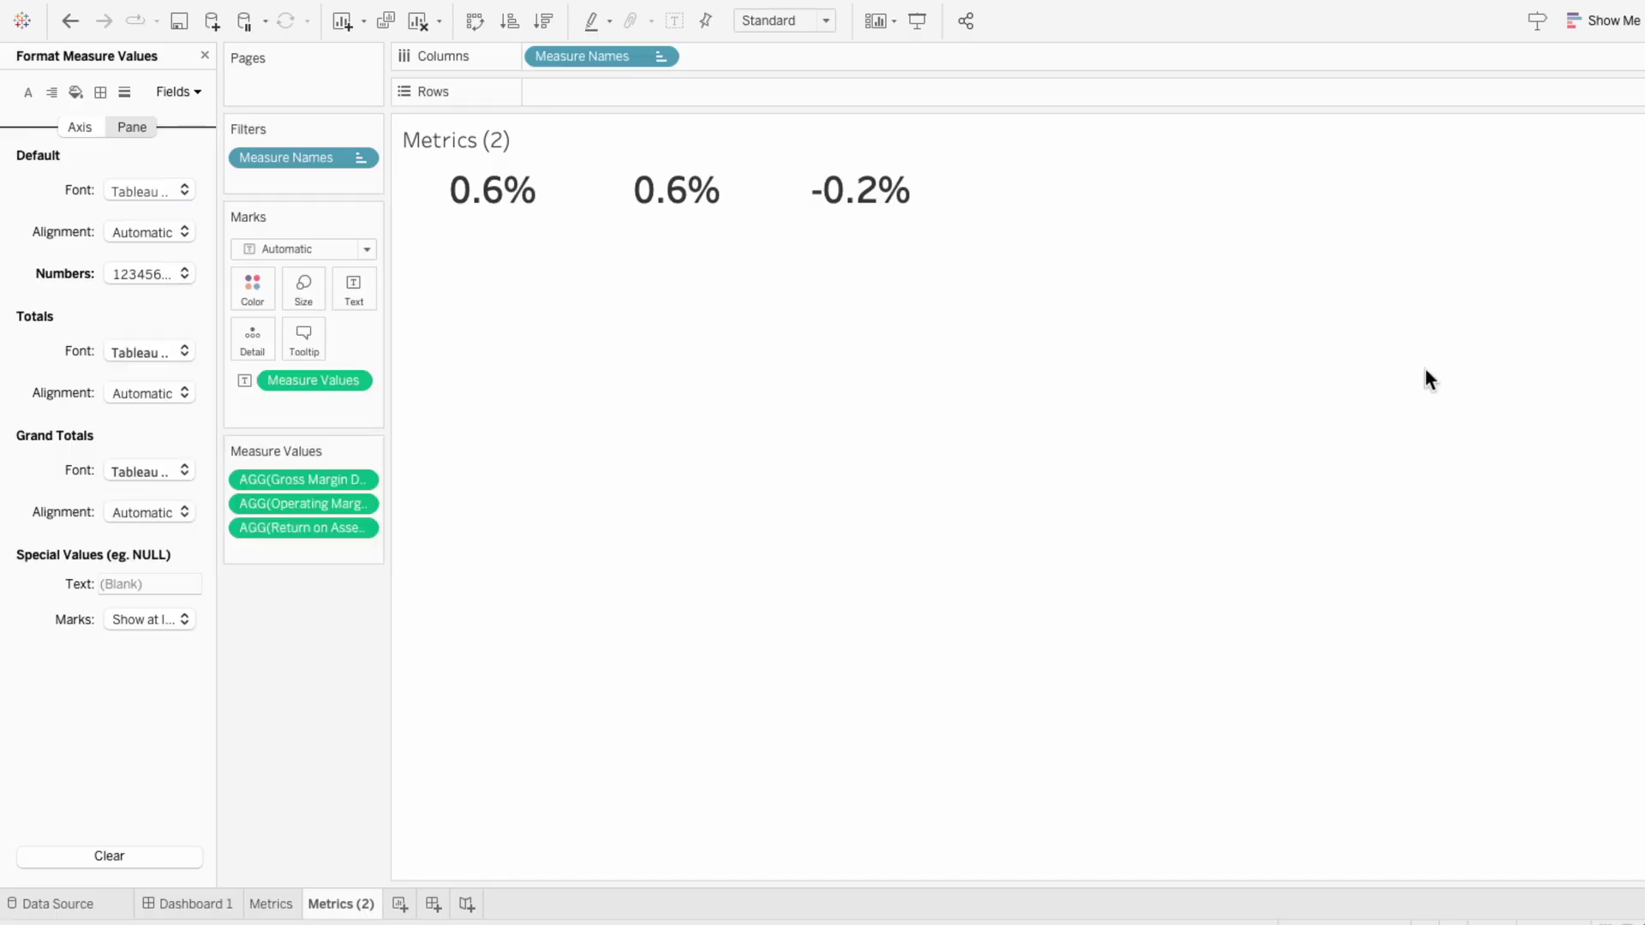
# Enter the custom format ▲ 0.0%;▼ 0.0%; 0.0 so gains and losses show triangles
pyautogui.click(147, 274)
pyautogui.click(329, 354)
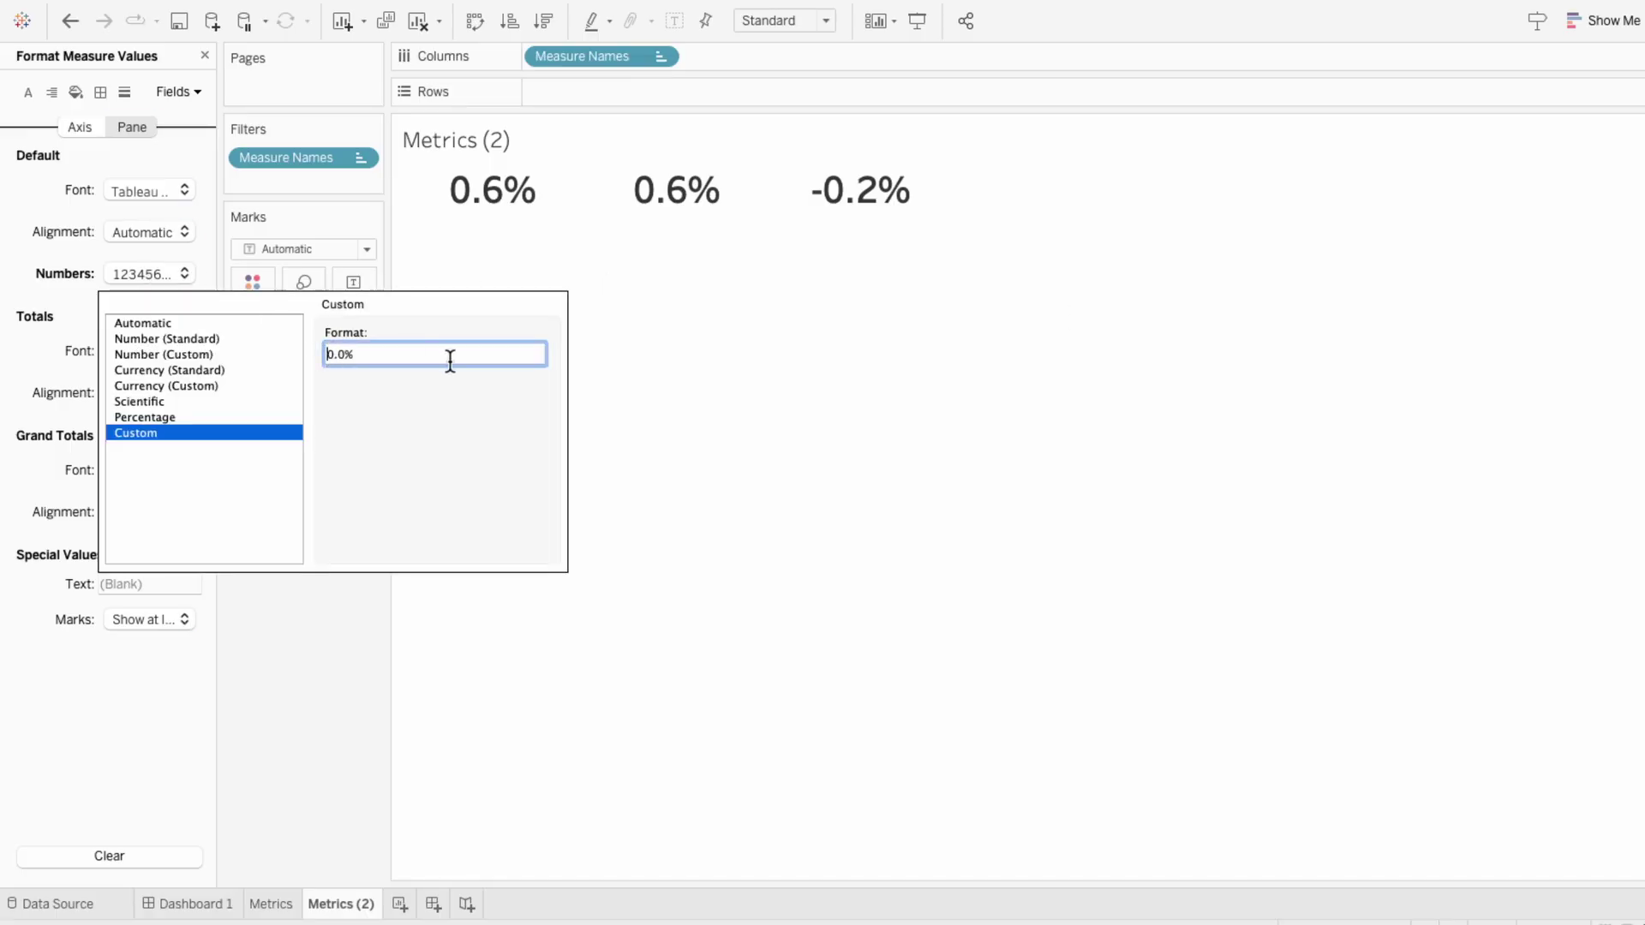
pyautogui.write('▲')
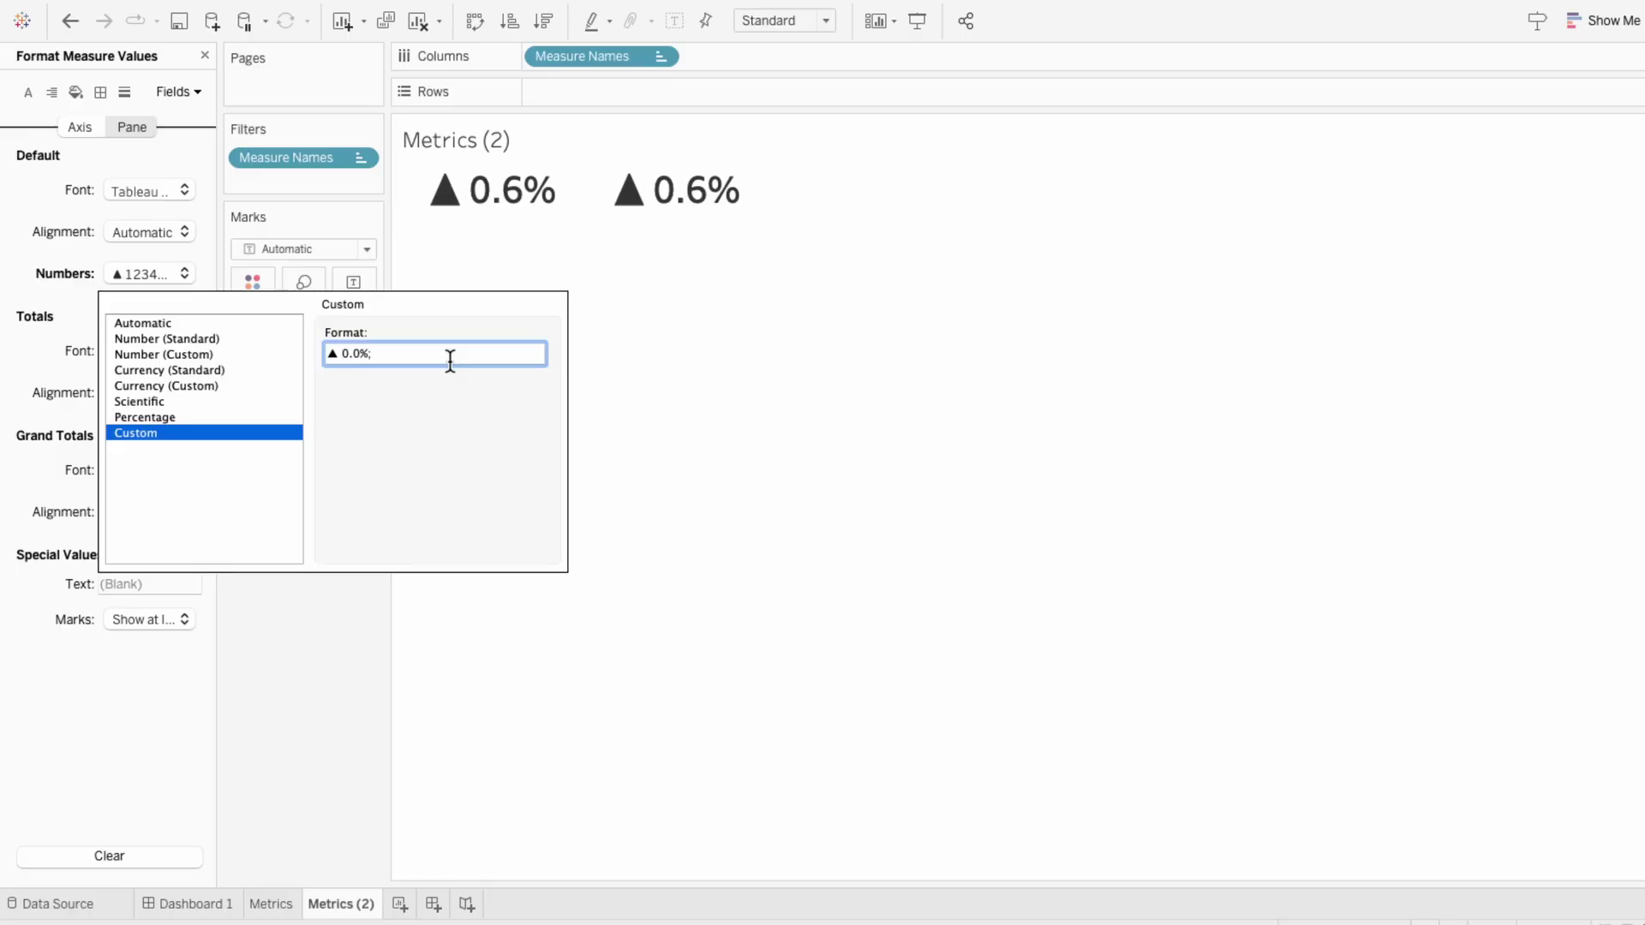
pyautogui.press('Return')
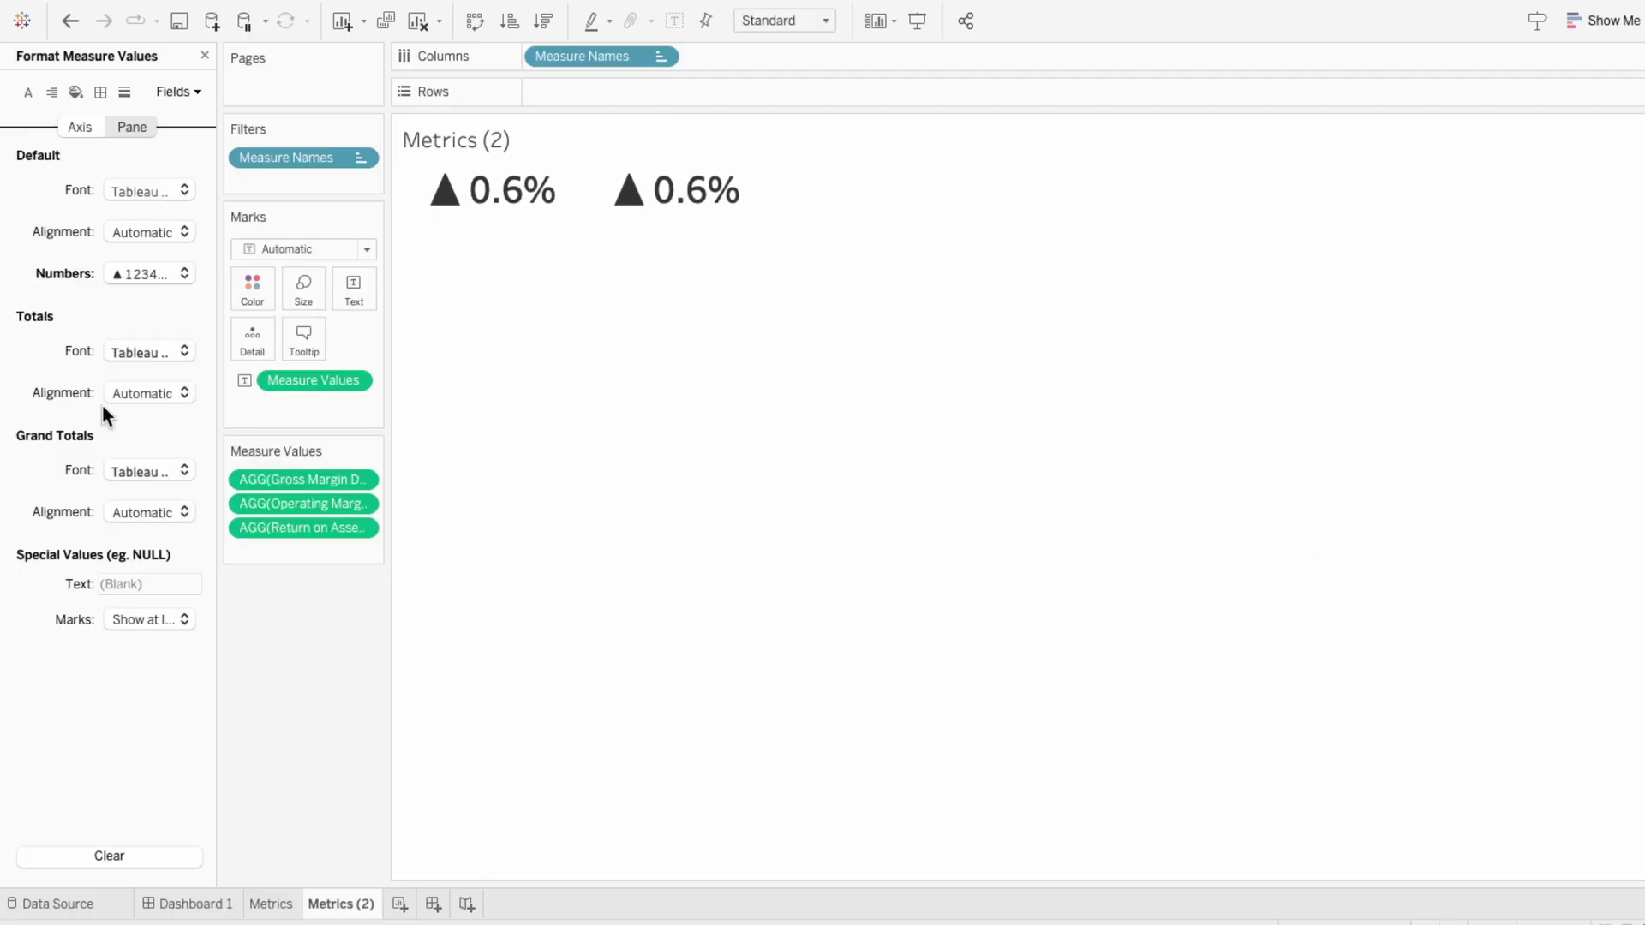
pyautogui.click(140, 274)
pyautogui.click(442, 358)
pyautogui.write(';')
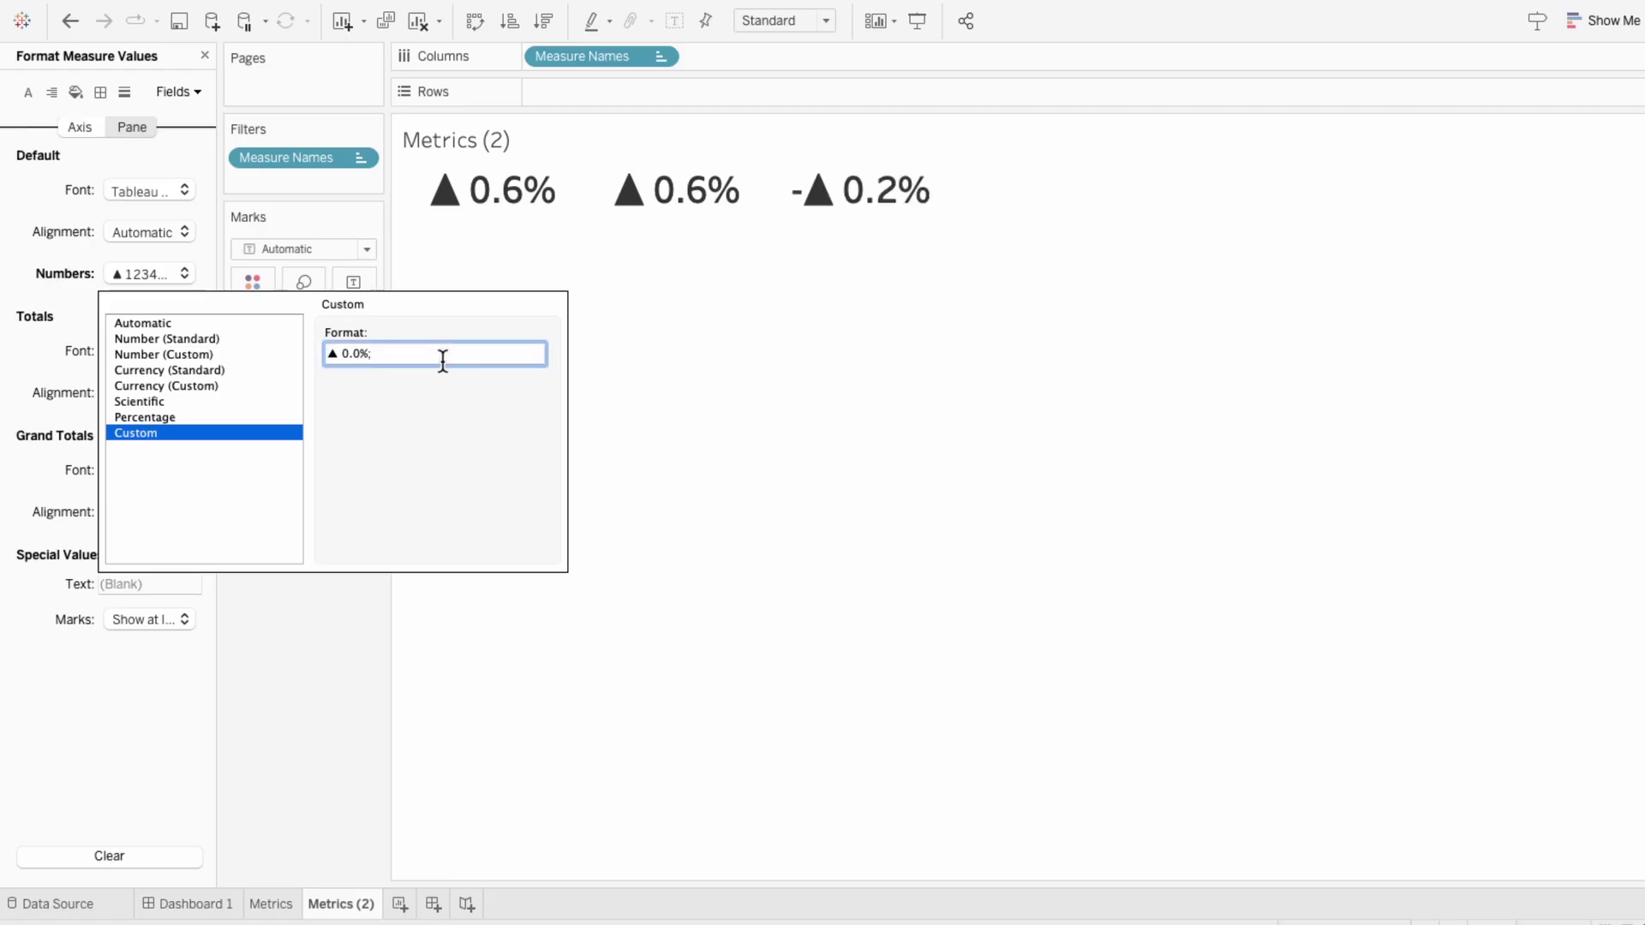
pyautogui.write('▼ 0.0%')
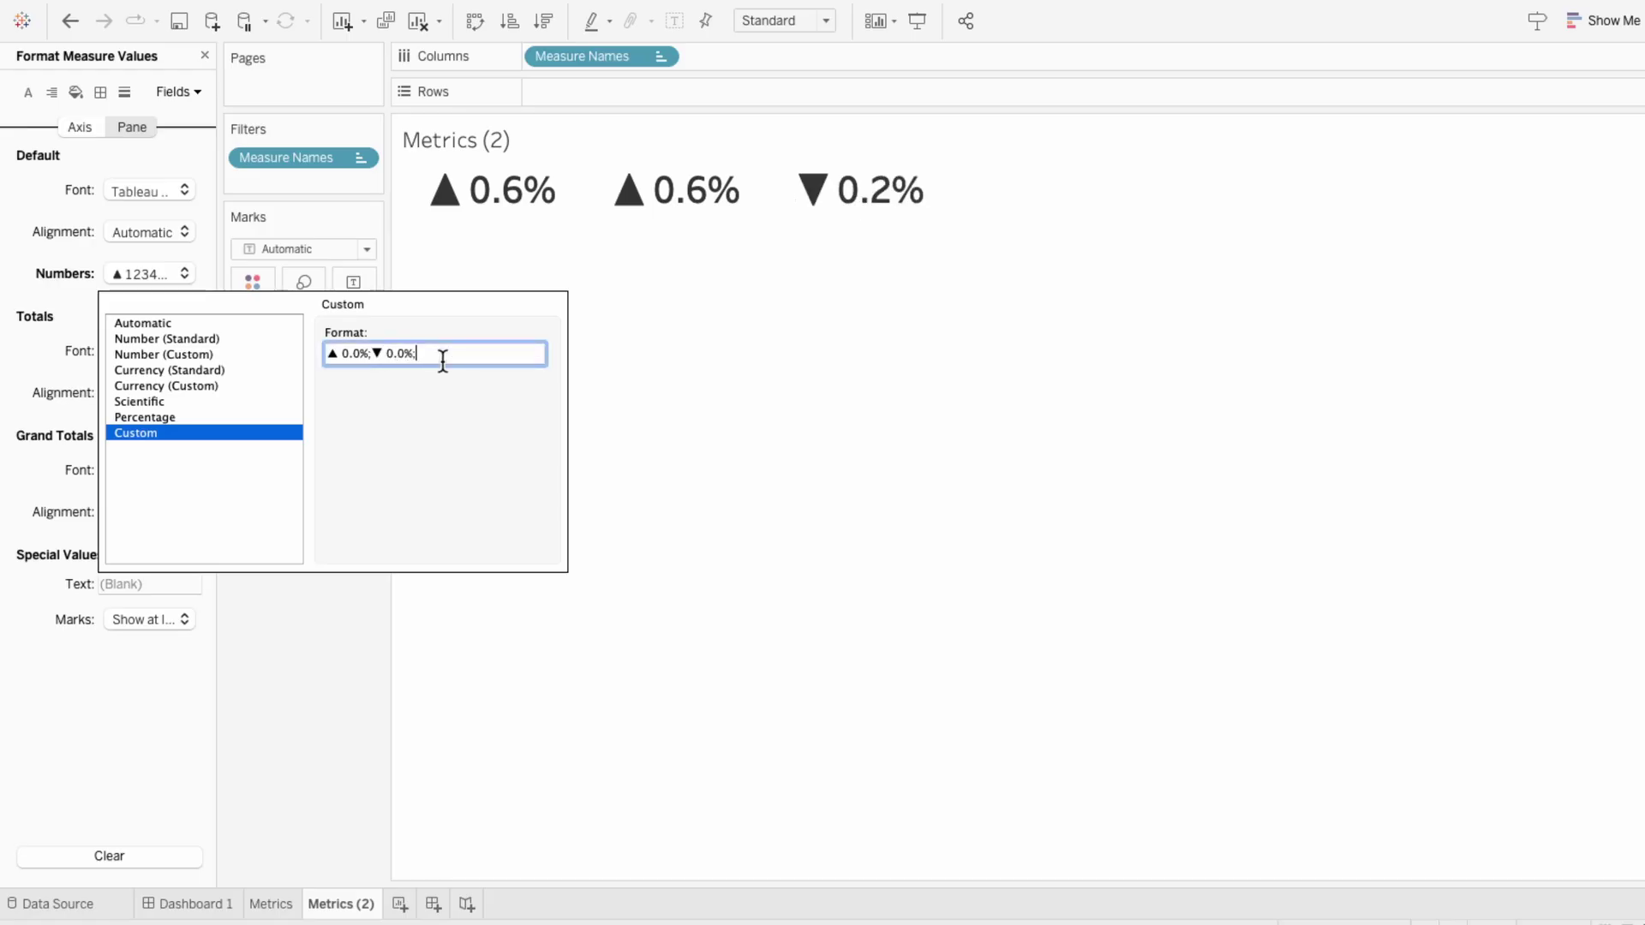
pyautogui.write('; 0.0')
# Close the Format pane and put Measure Values on Color, turning gains blue and the loss orange
pyautogui.moveTo(442, 197)
pyautogui.click(692, 402)
pyautogui.click(204, 55)
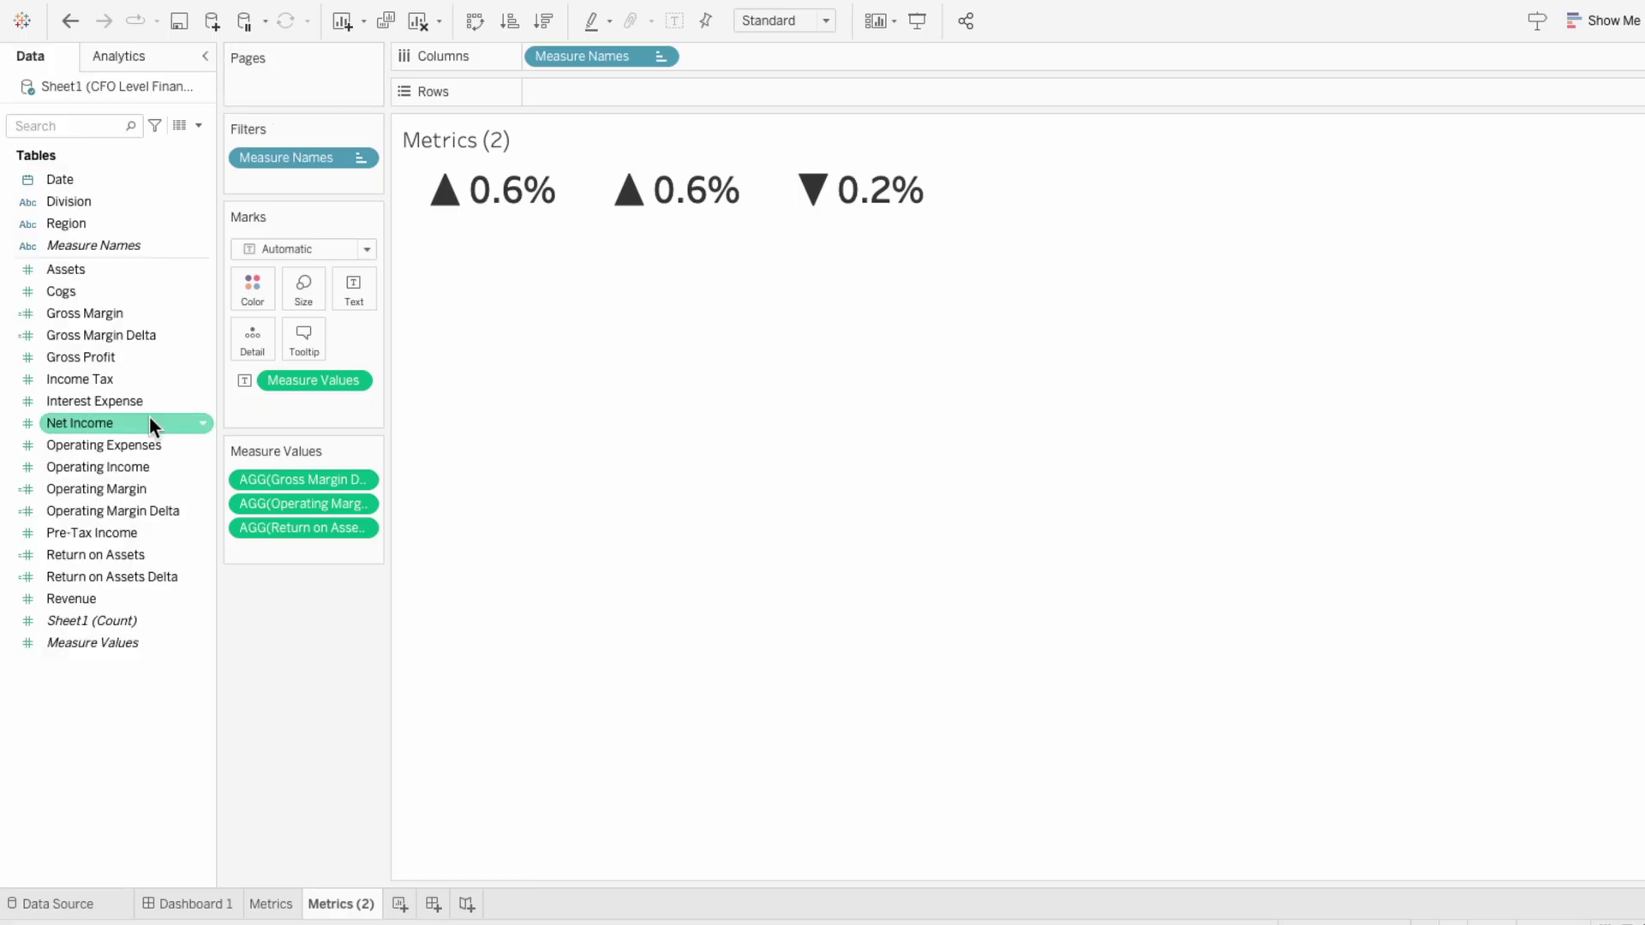
pyautogui.moveTo(115, 639); pyautogui.dragTo(290, 408)
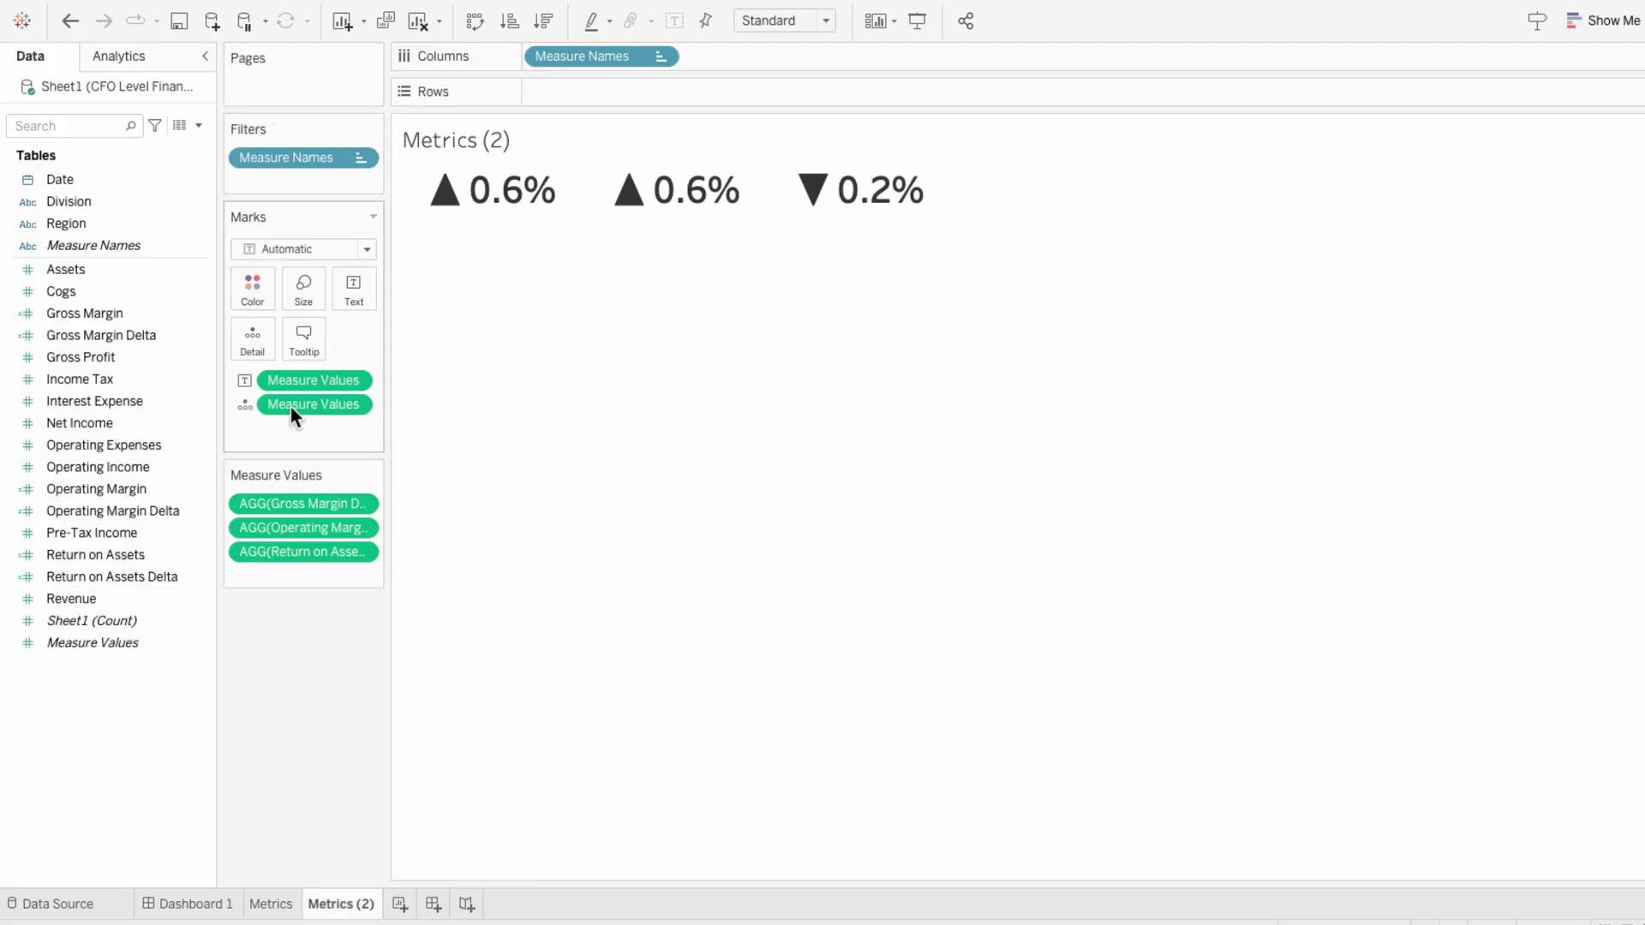
pyautogui.click(246, 406)
pyautogui.click(253, 434)
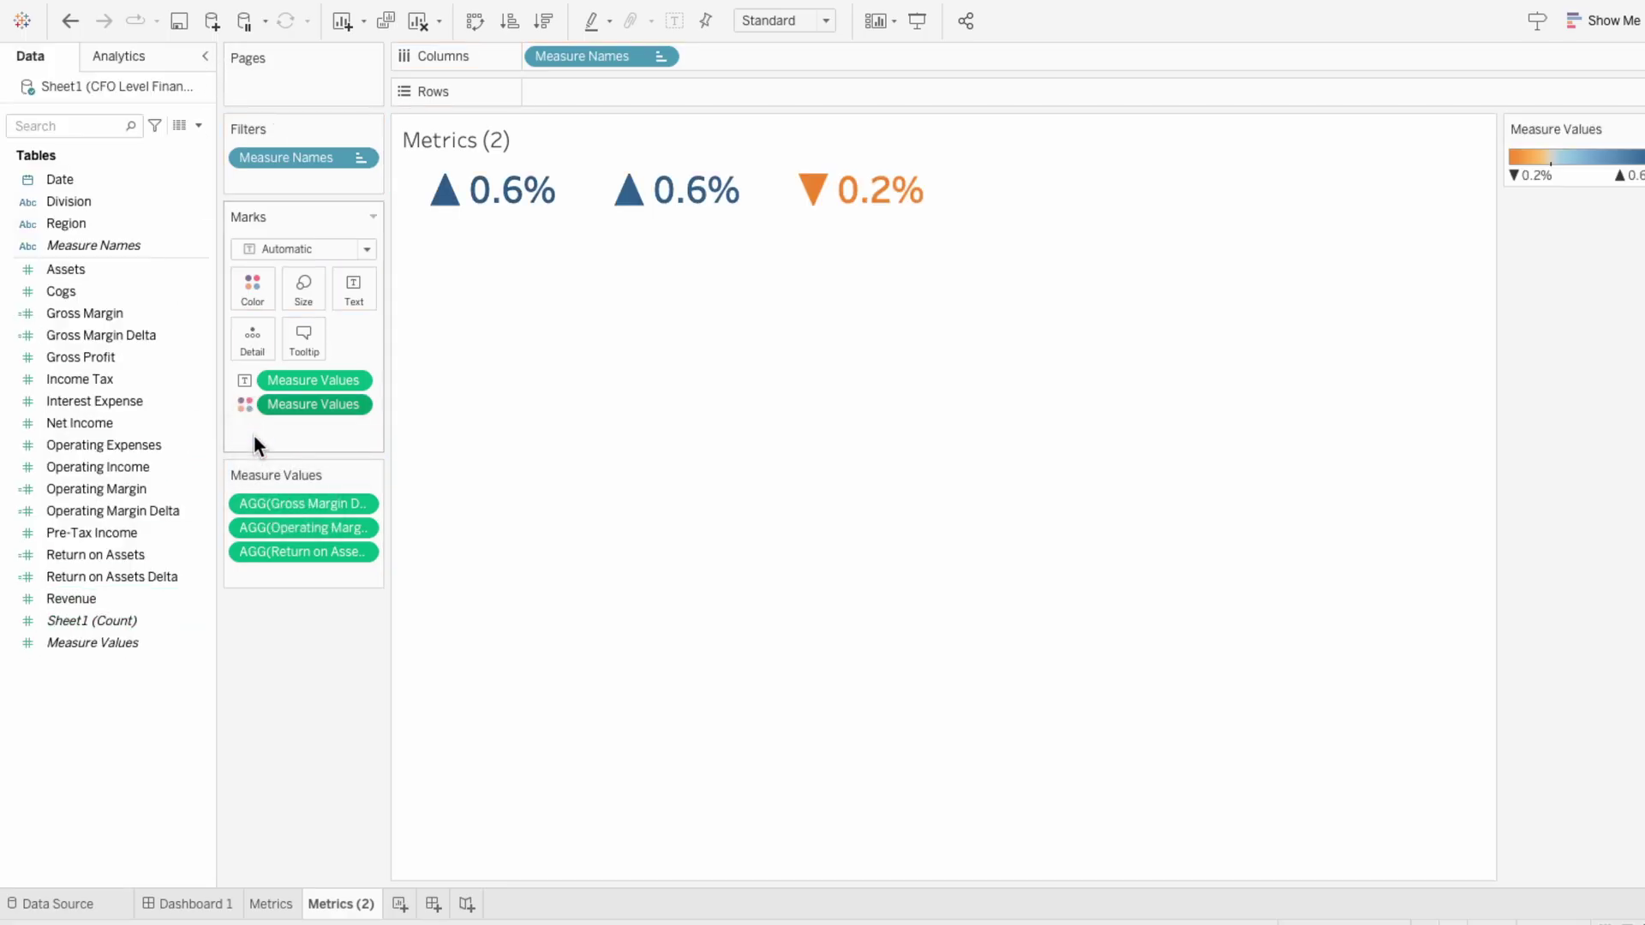
pyautogui.click(1604, 131)
pyautogui.click(1628, 151)
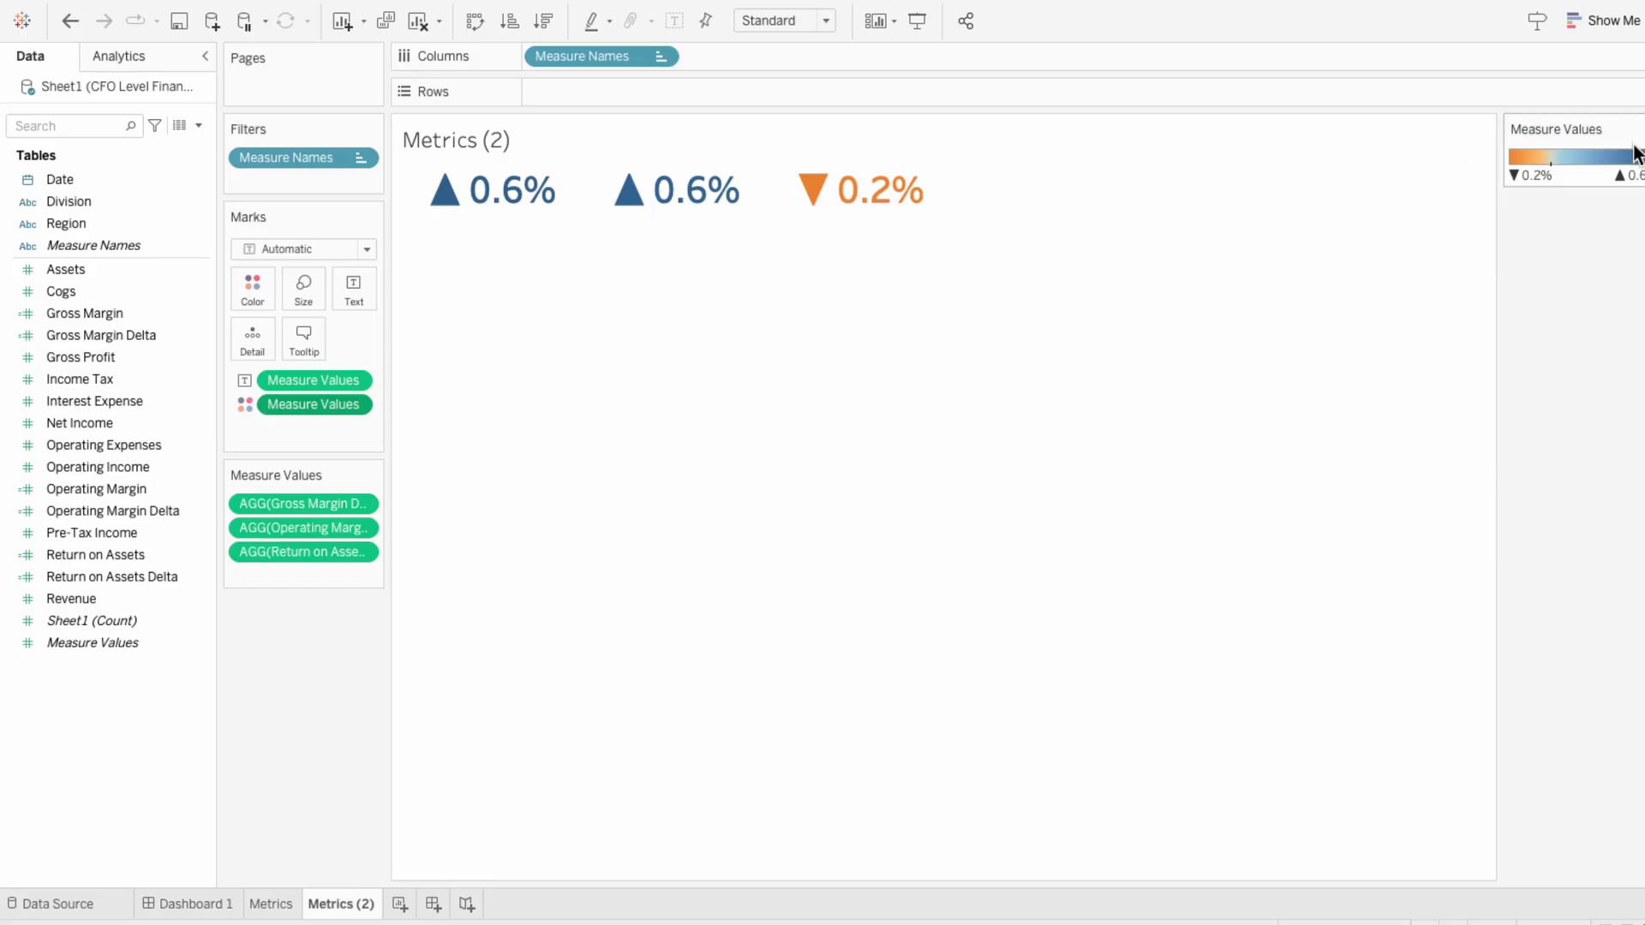
# Choose a Custom Diverging palette running from red for losses to green for gains
pyautogui.click(756, 347)
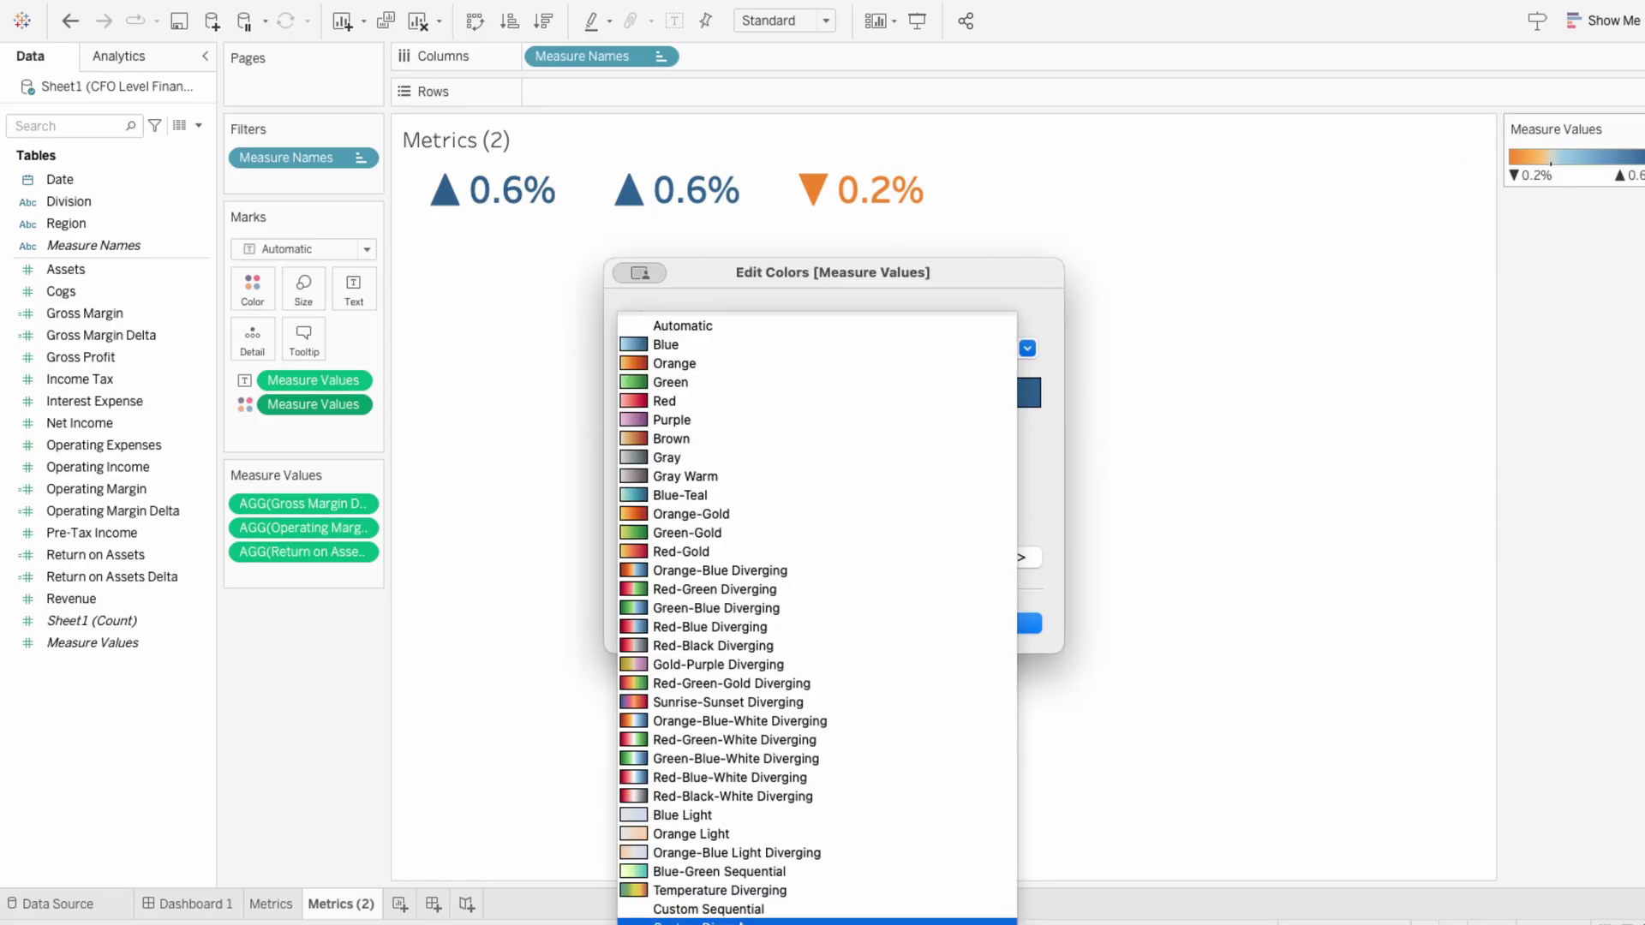
pyautogui.click(711, 920)
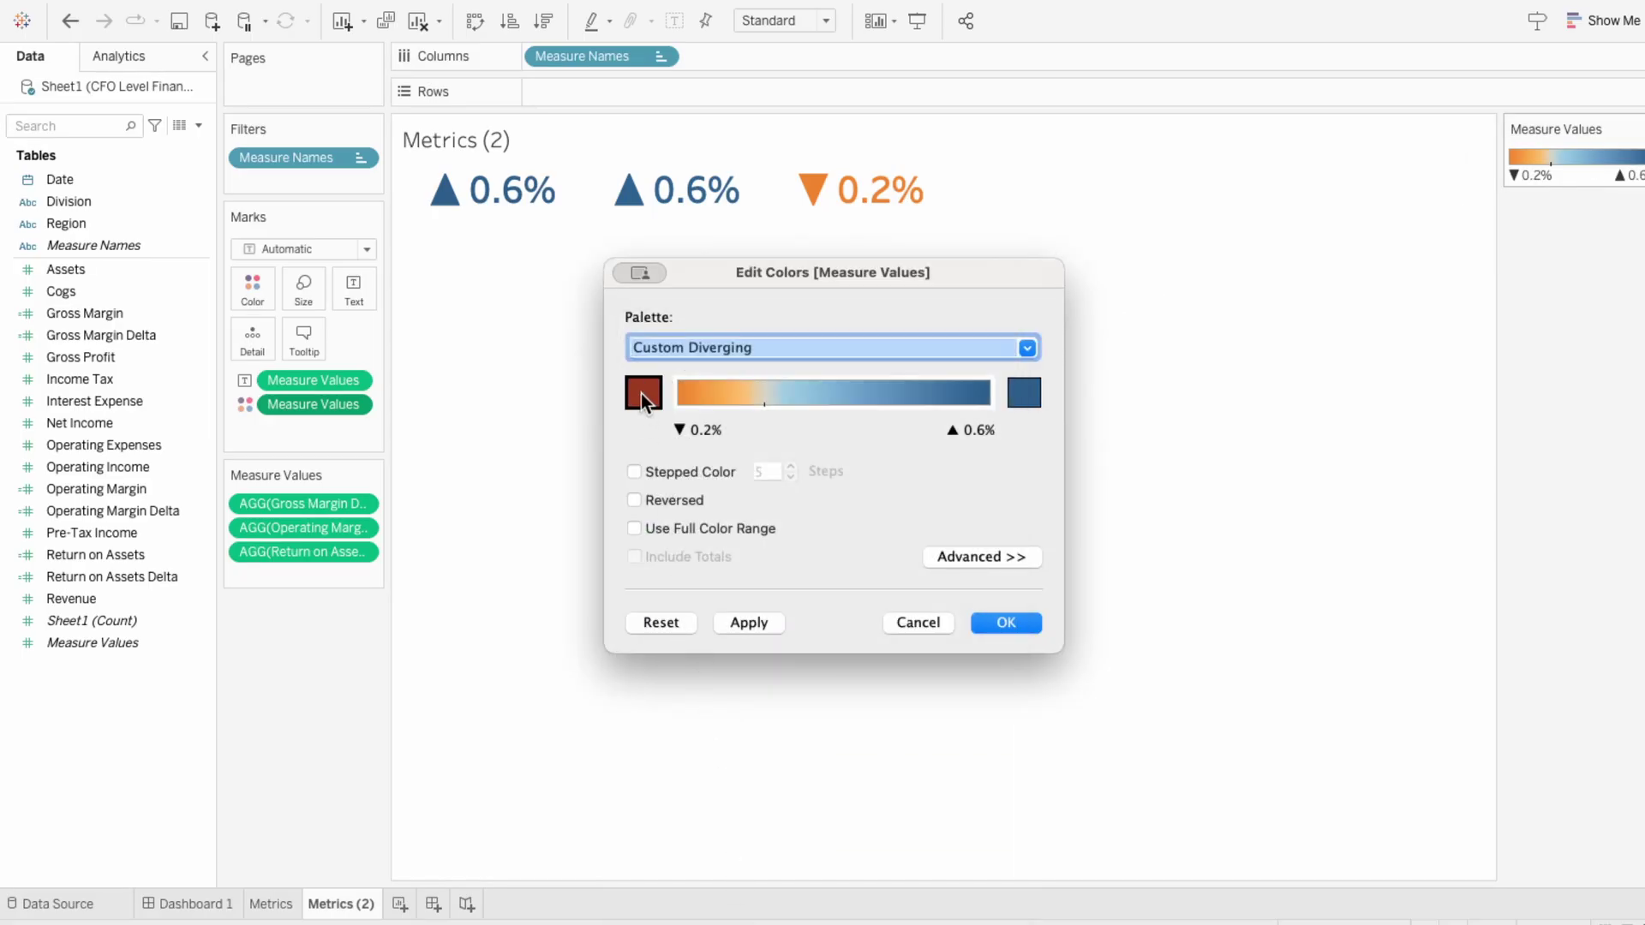
pyautogui.click(644, 393)
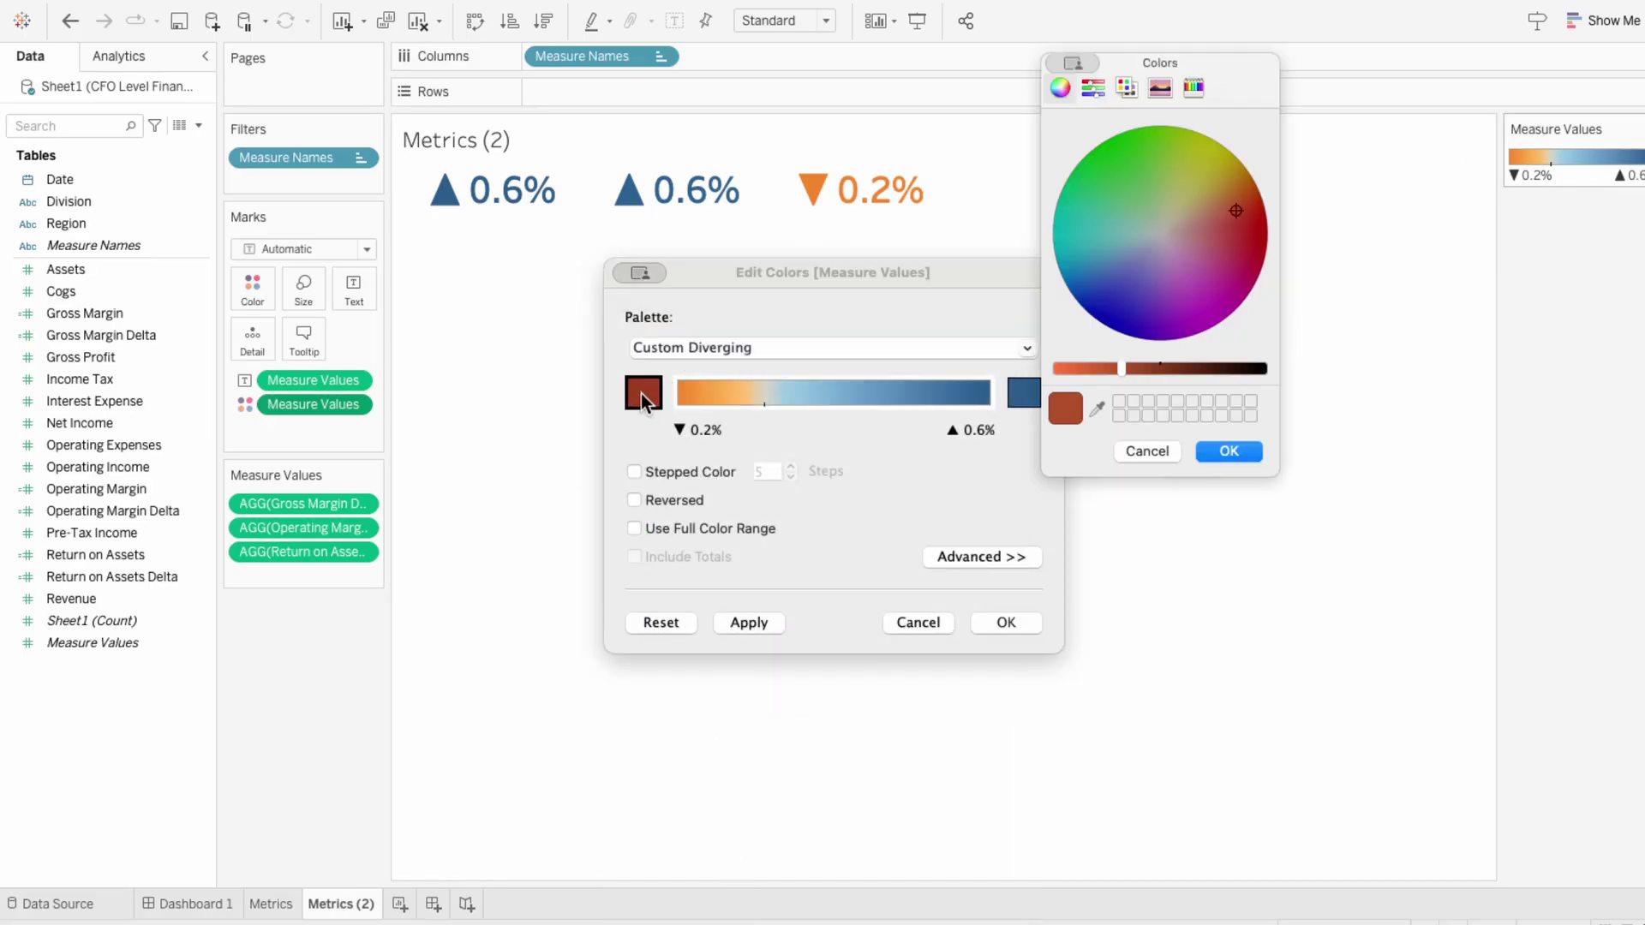
pyautogui.click(1227, 450)
pyautogui.click(1020, 394)
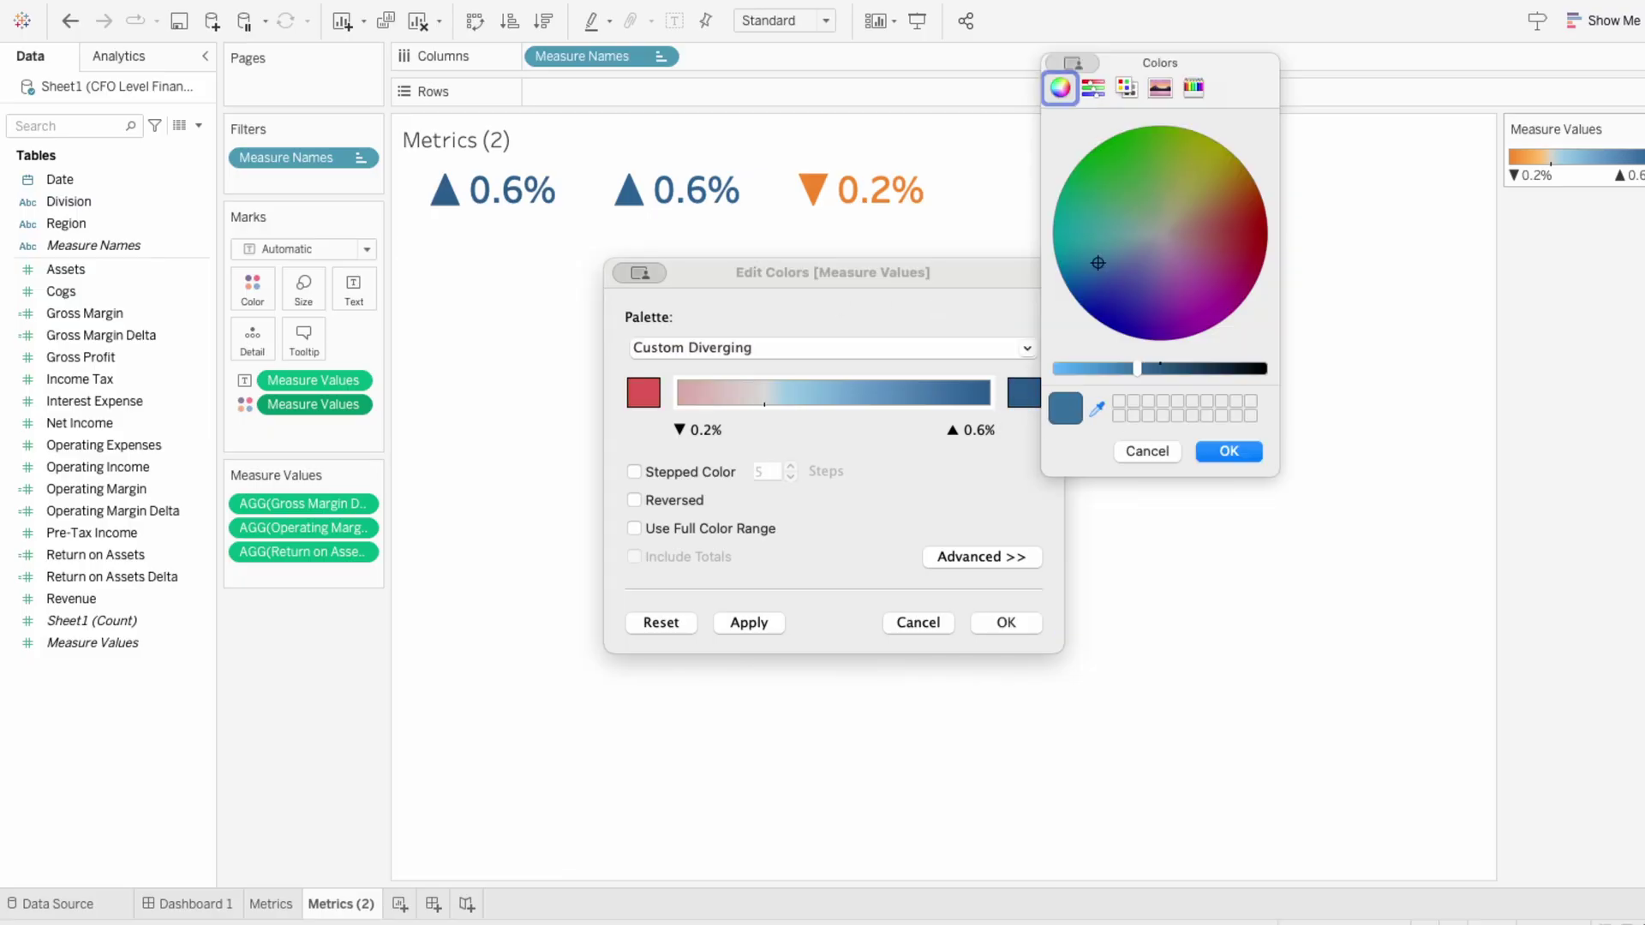
pyautogui.click(1122, 168)
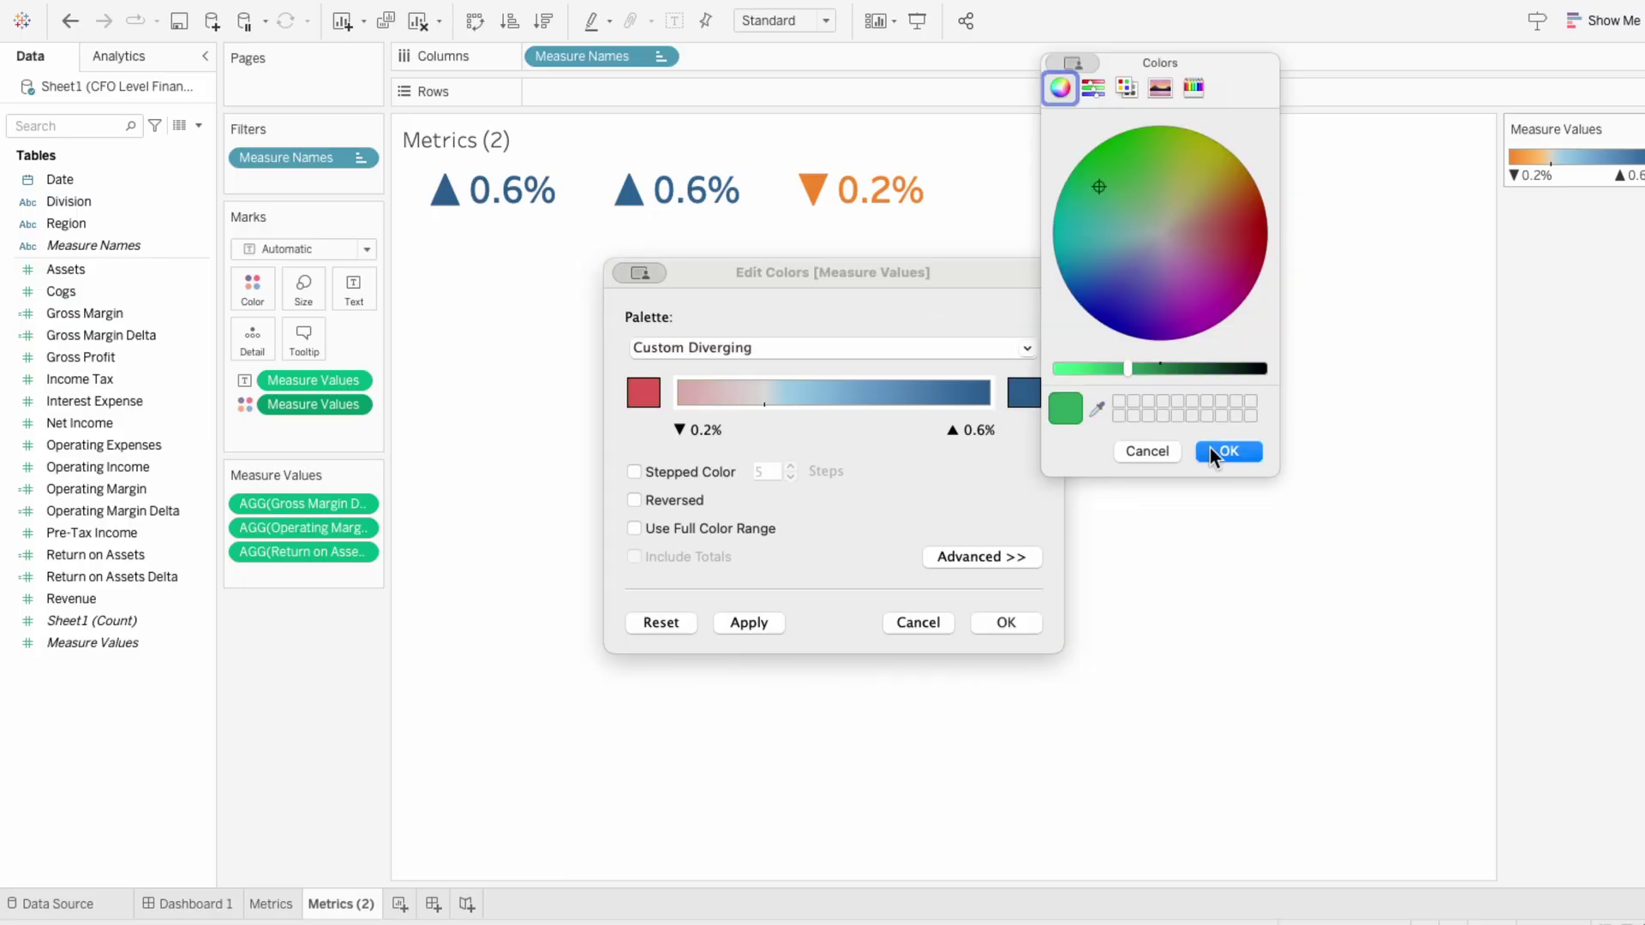
pyautogui.click(1212, 448)
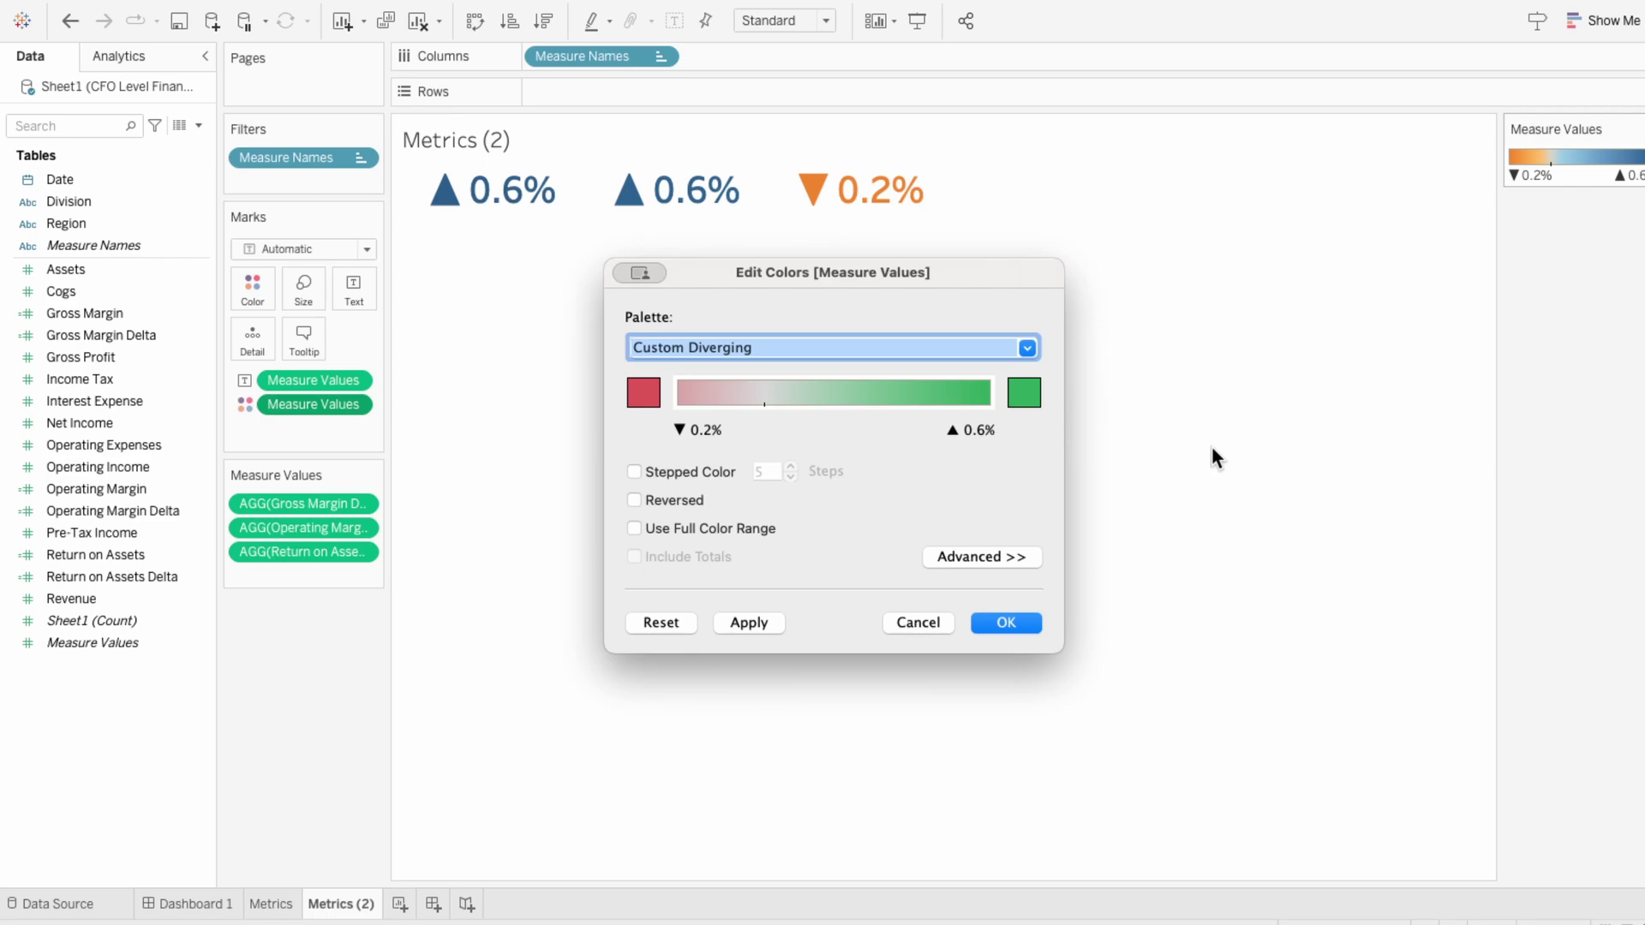
# Make the palette stepped with 2 steps and centre it on 0
pyautogui.click(707, 471)
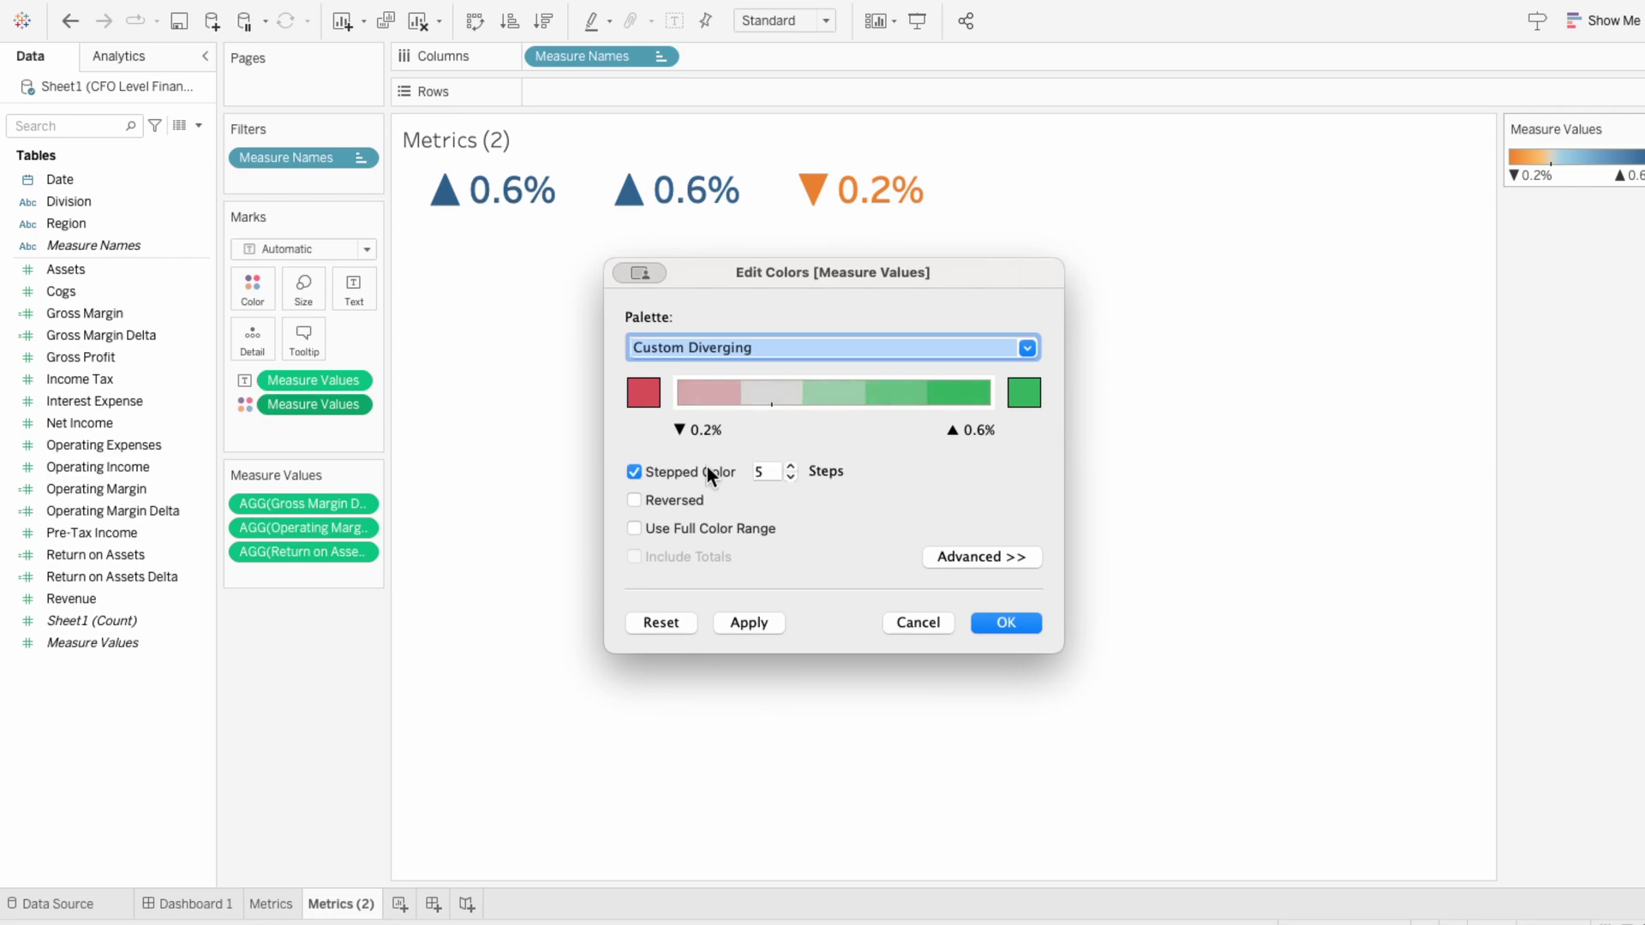
pyautogui.click(789, 477)
pyautogui.click(790, 477)
pyautogui.click(790, 476)
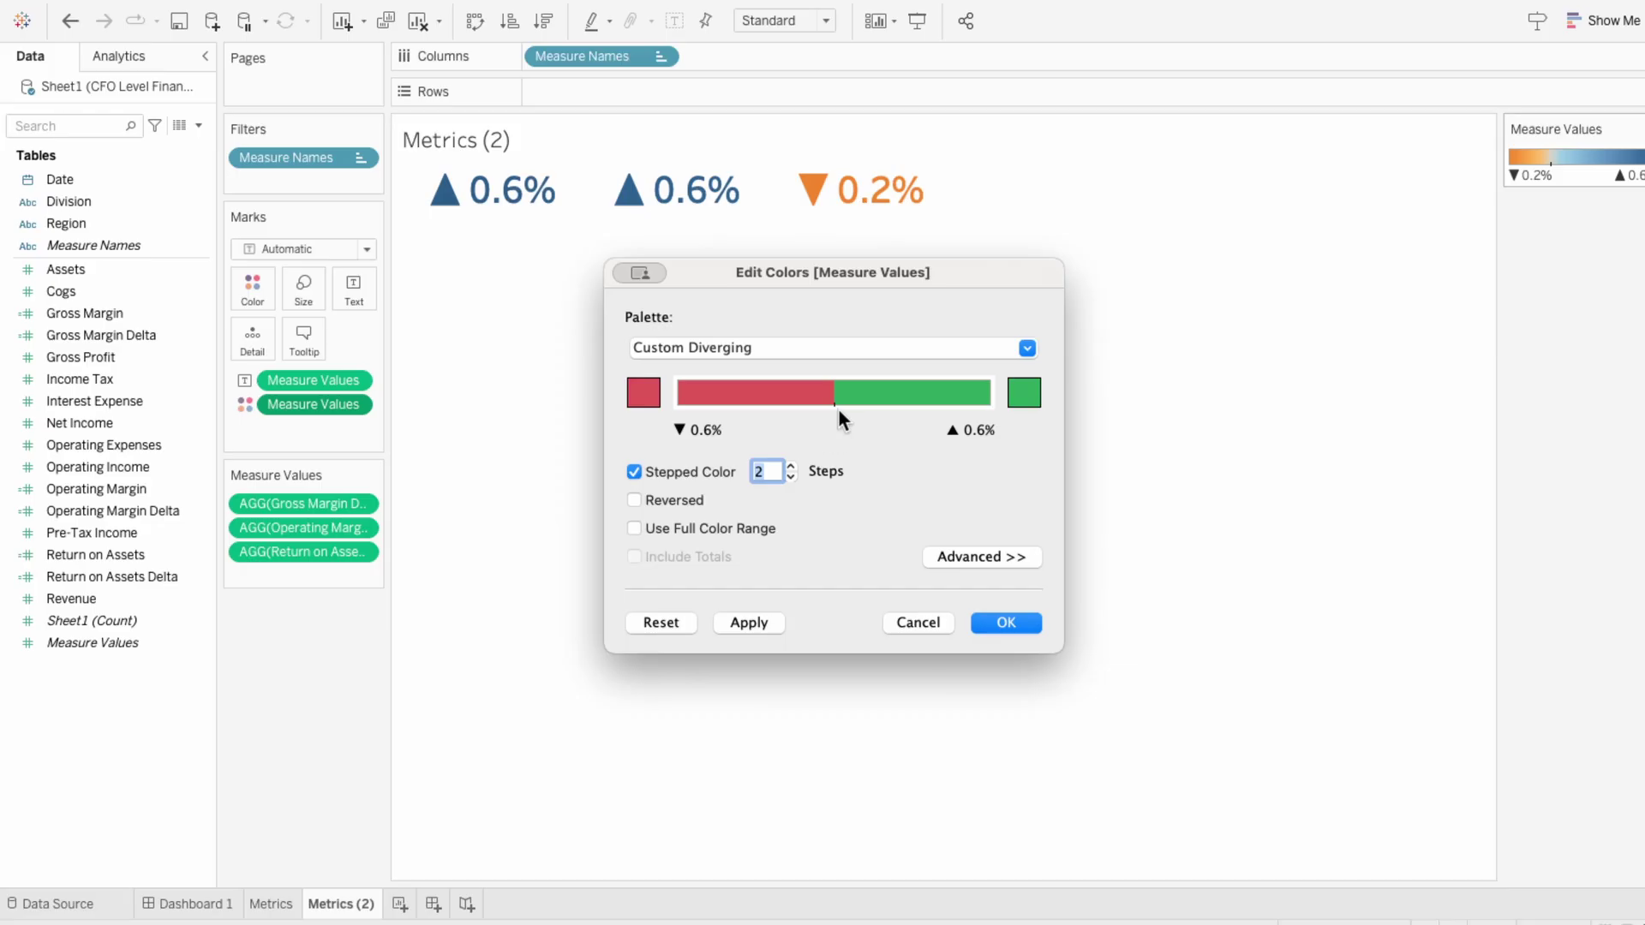
pyautogui.click(994, 562)
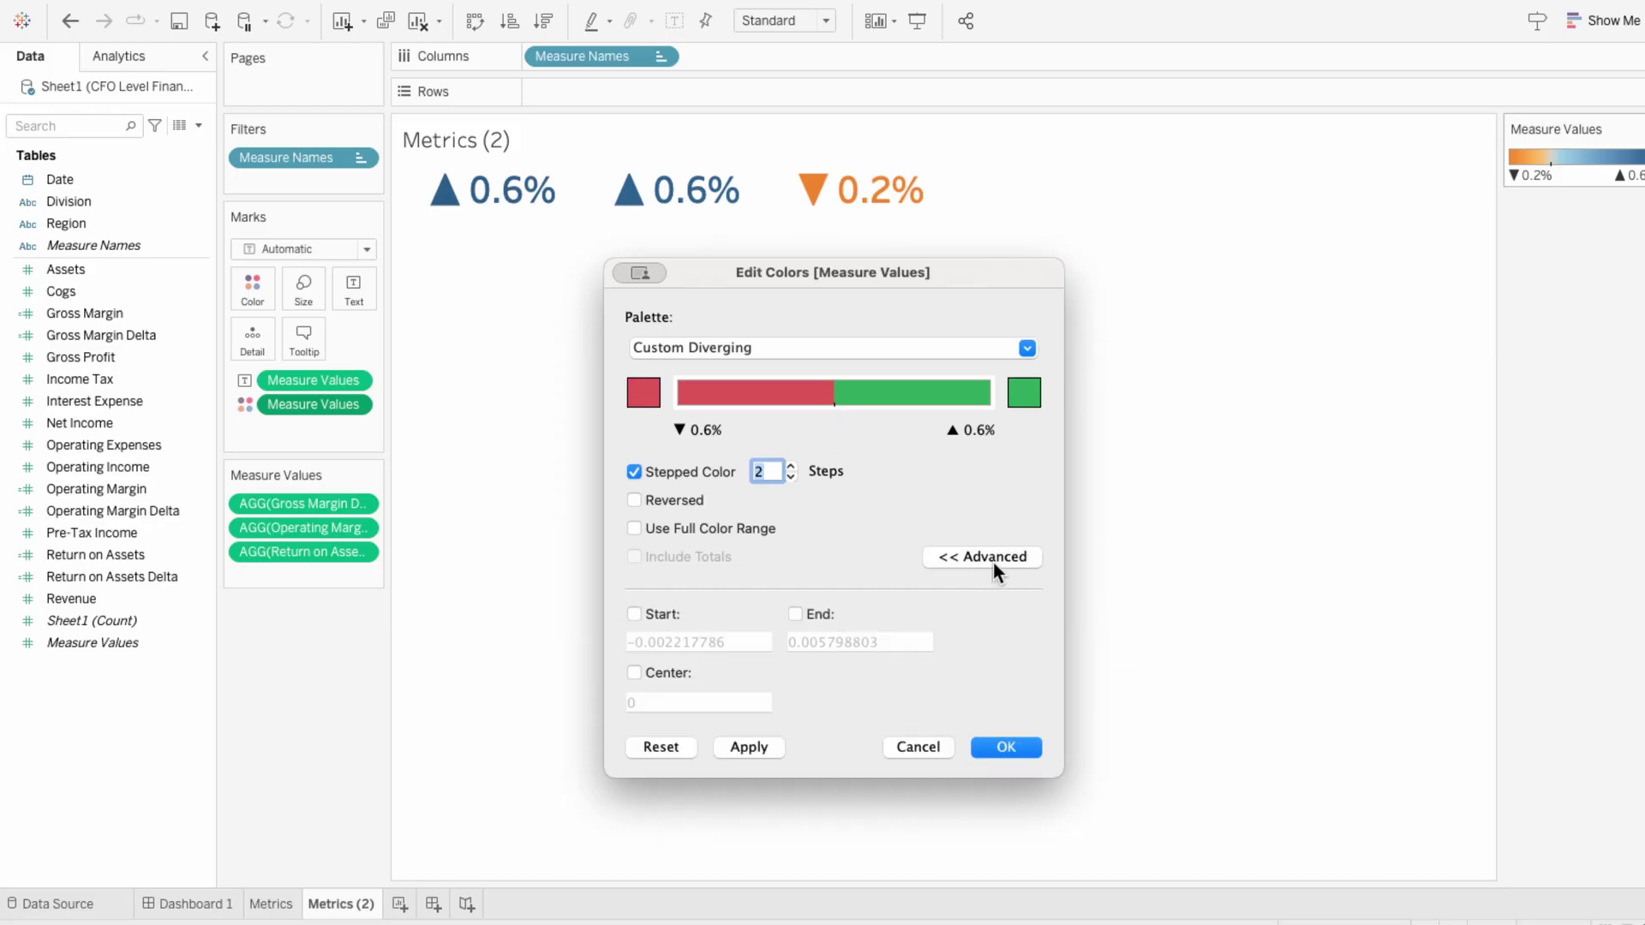
pyautogui.click(637, 671)
# Apply the red/green palette and restyle the change labels as 14-point Tableau Regular
pyautogui.click(1007, 747)
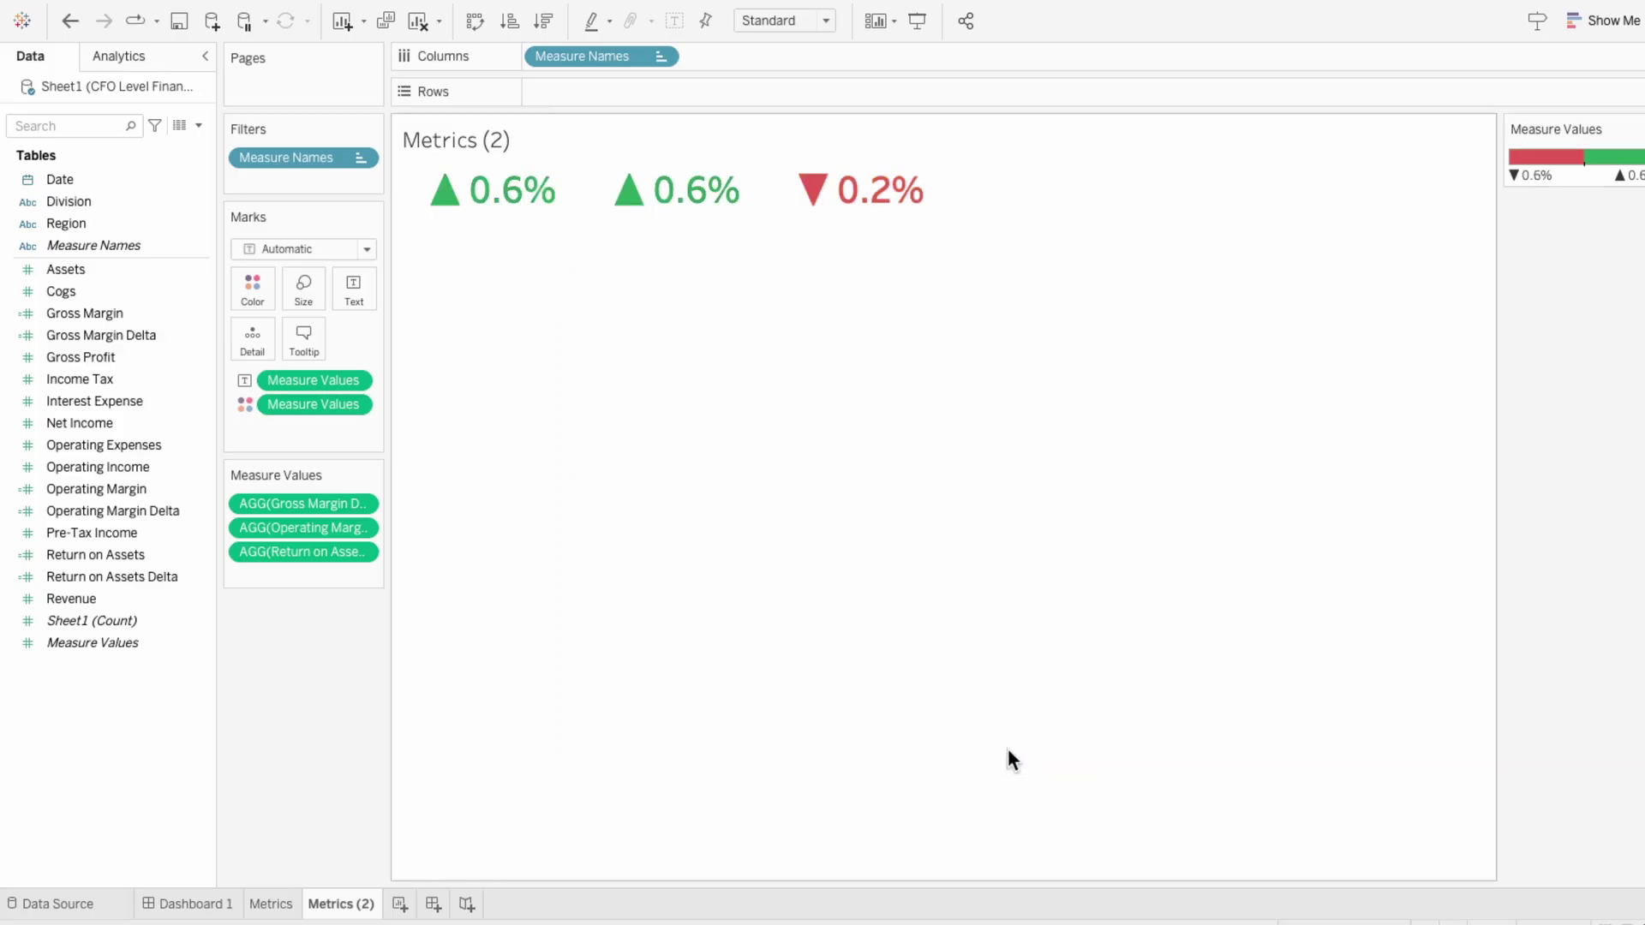
pyautogui.click(357, 293)
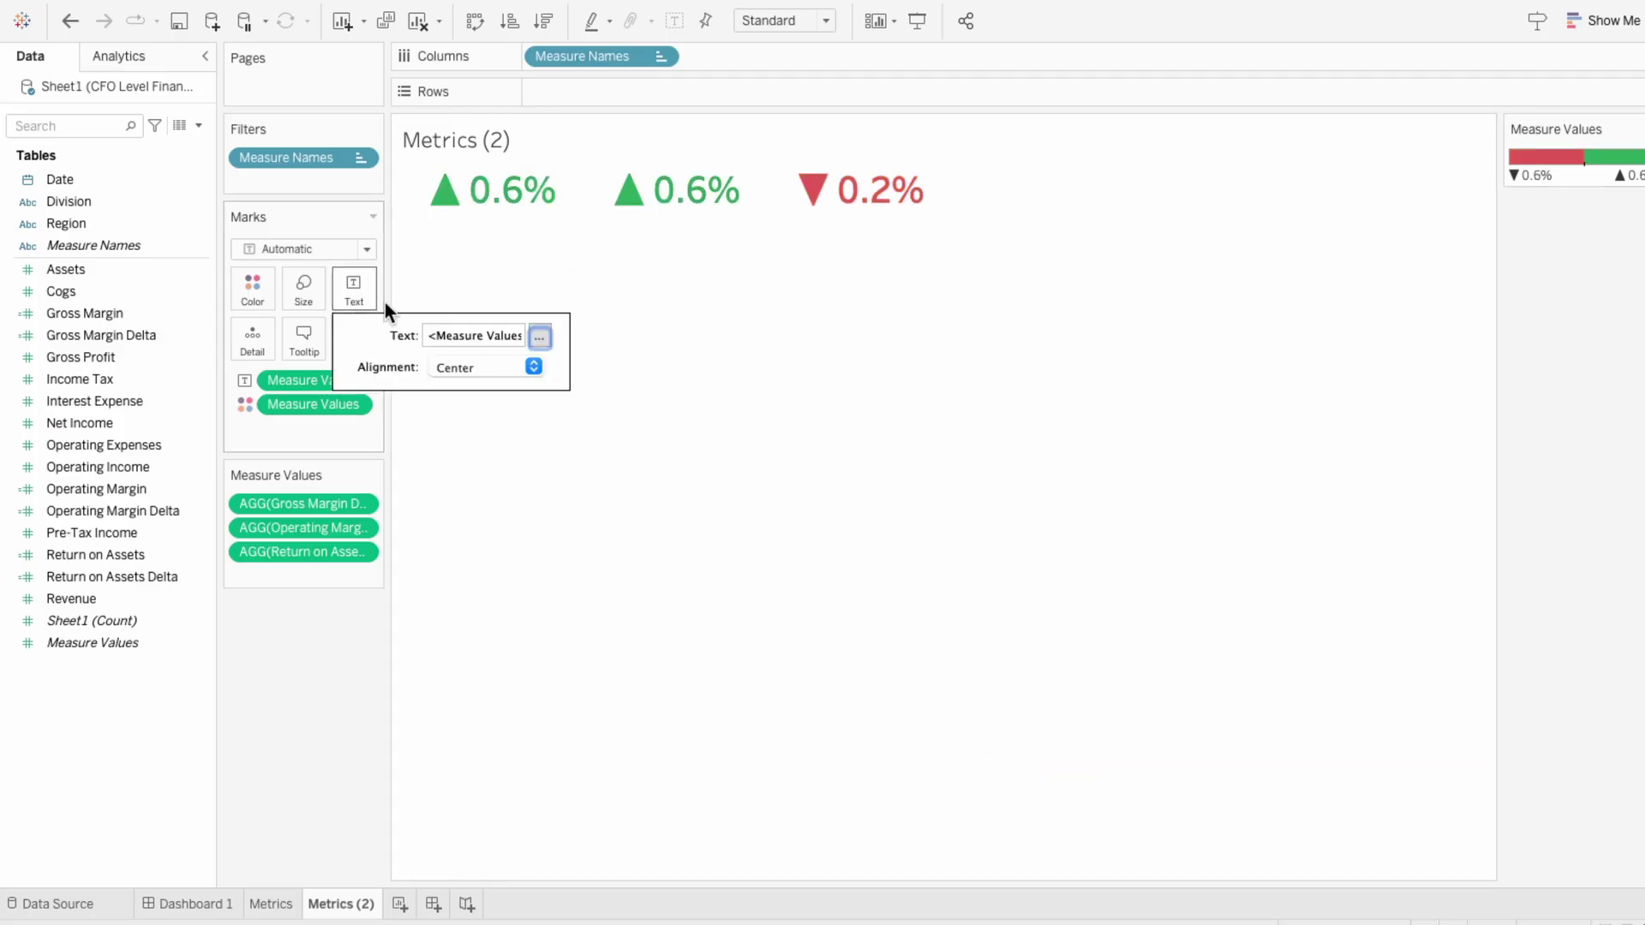
pyautogui.click(539, 335)
pyautogui.moveTo(1053, 327); pyautogui.dragTo(698, 304)
pyautogui.click(779, 278)
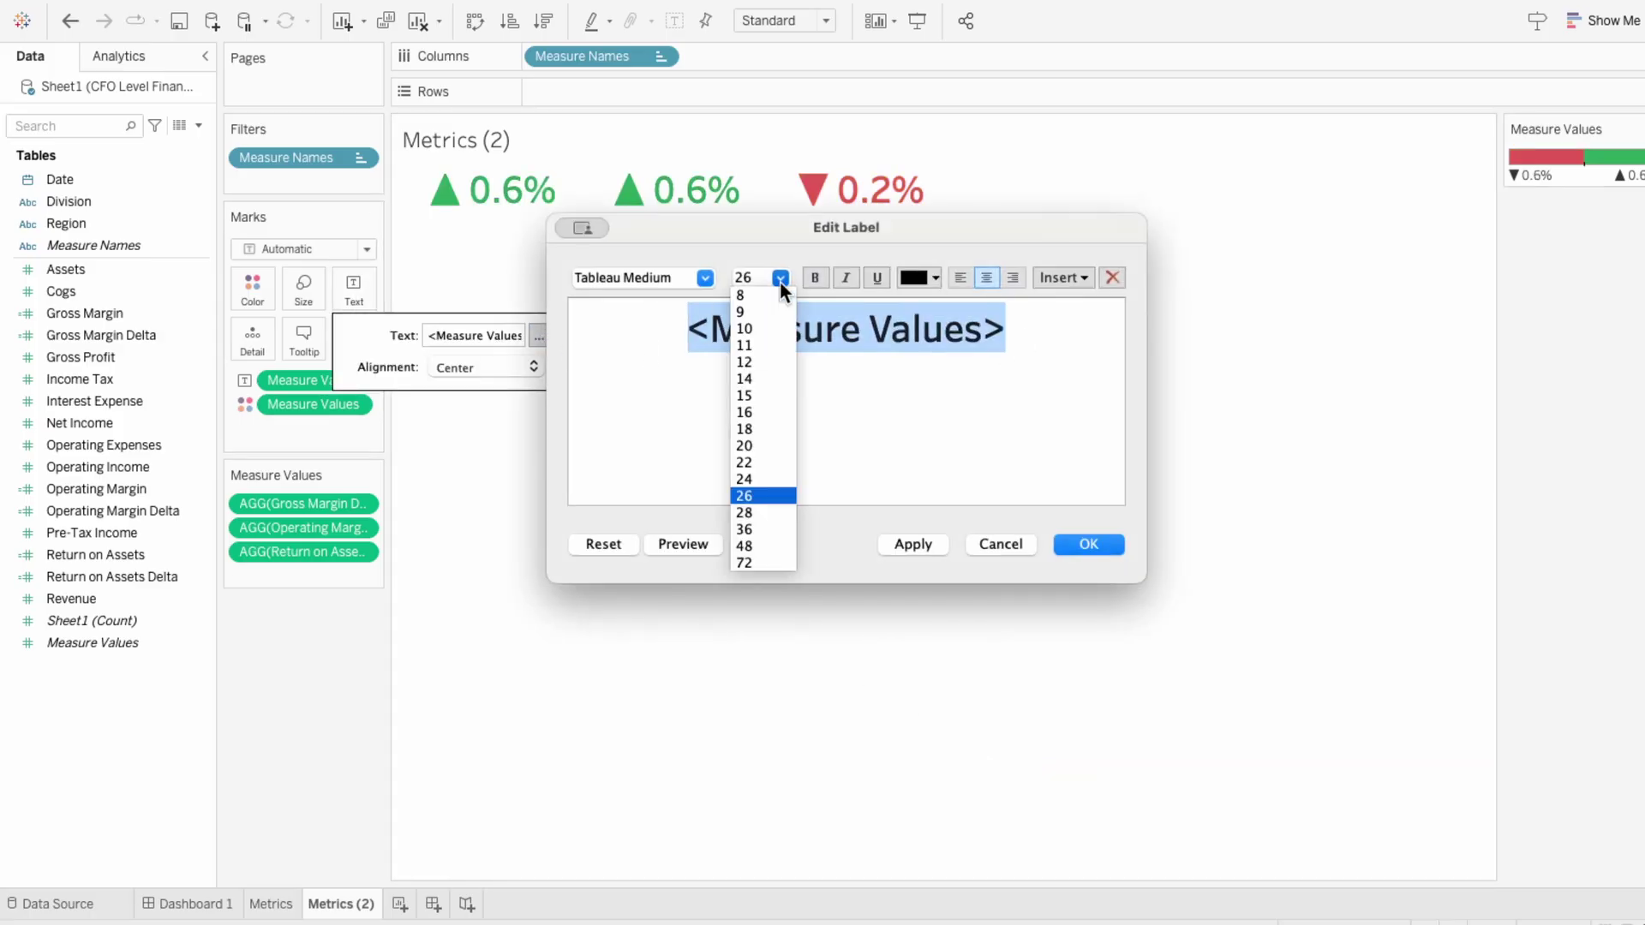
pyautogui.click(761, 377)
pyautogui.click(704, 278)
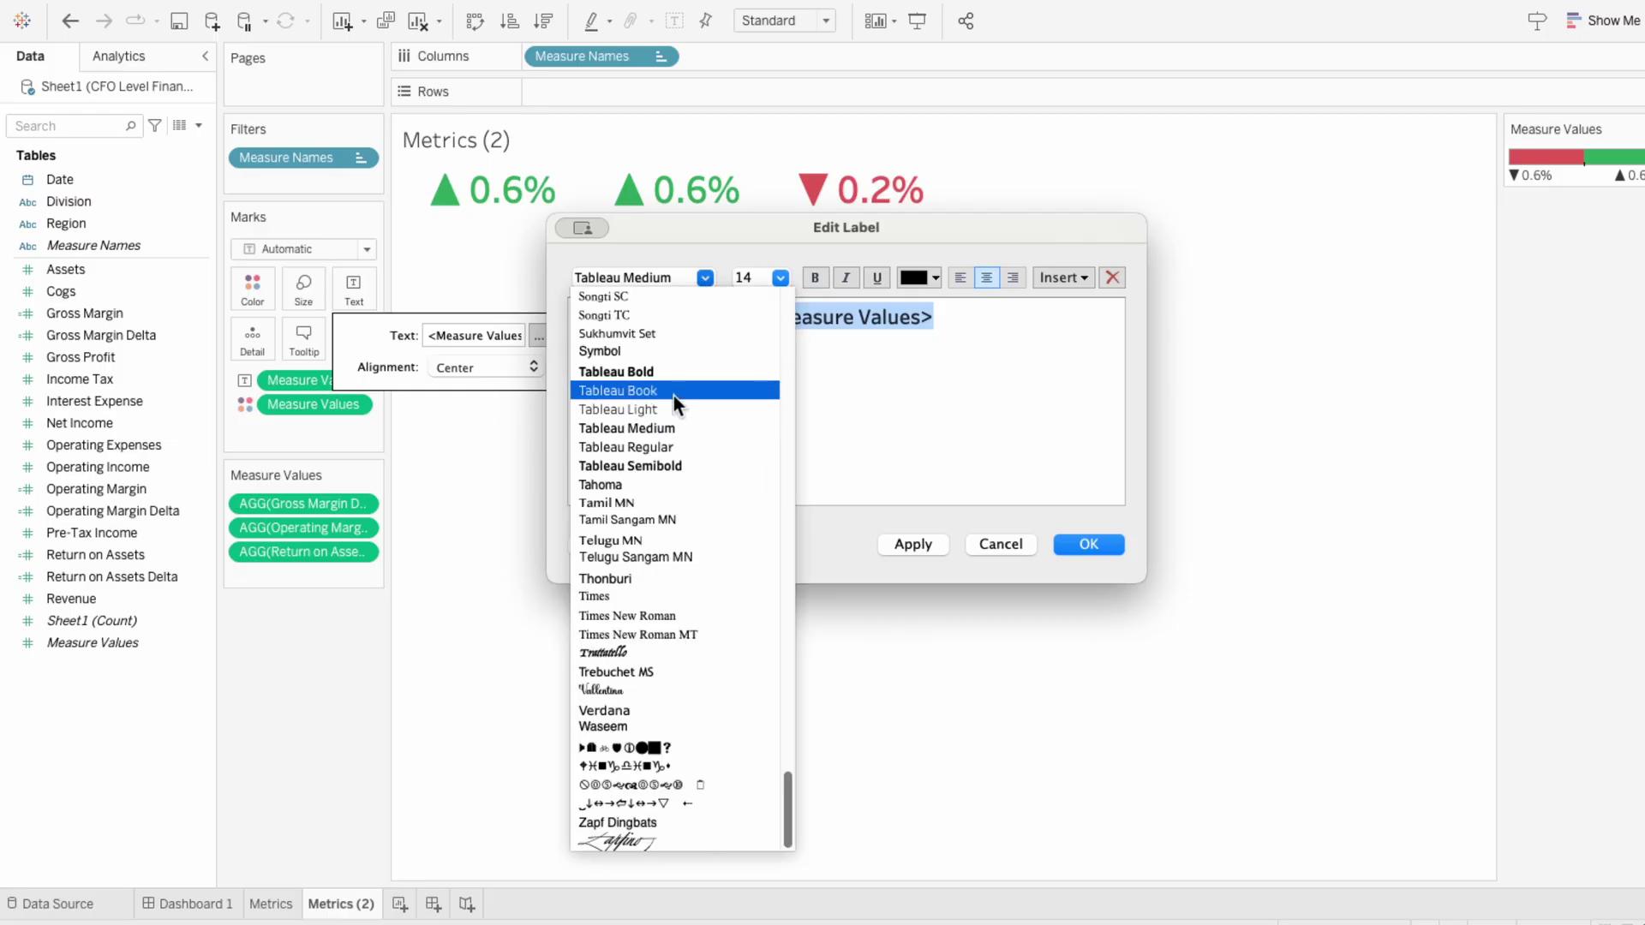
pyautogui.click(676, 447)
pyautogui.click(1064, 544)
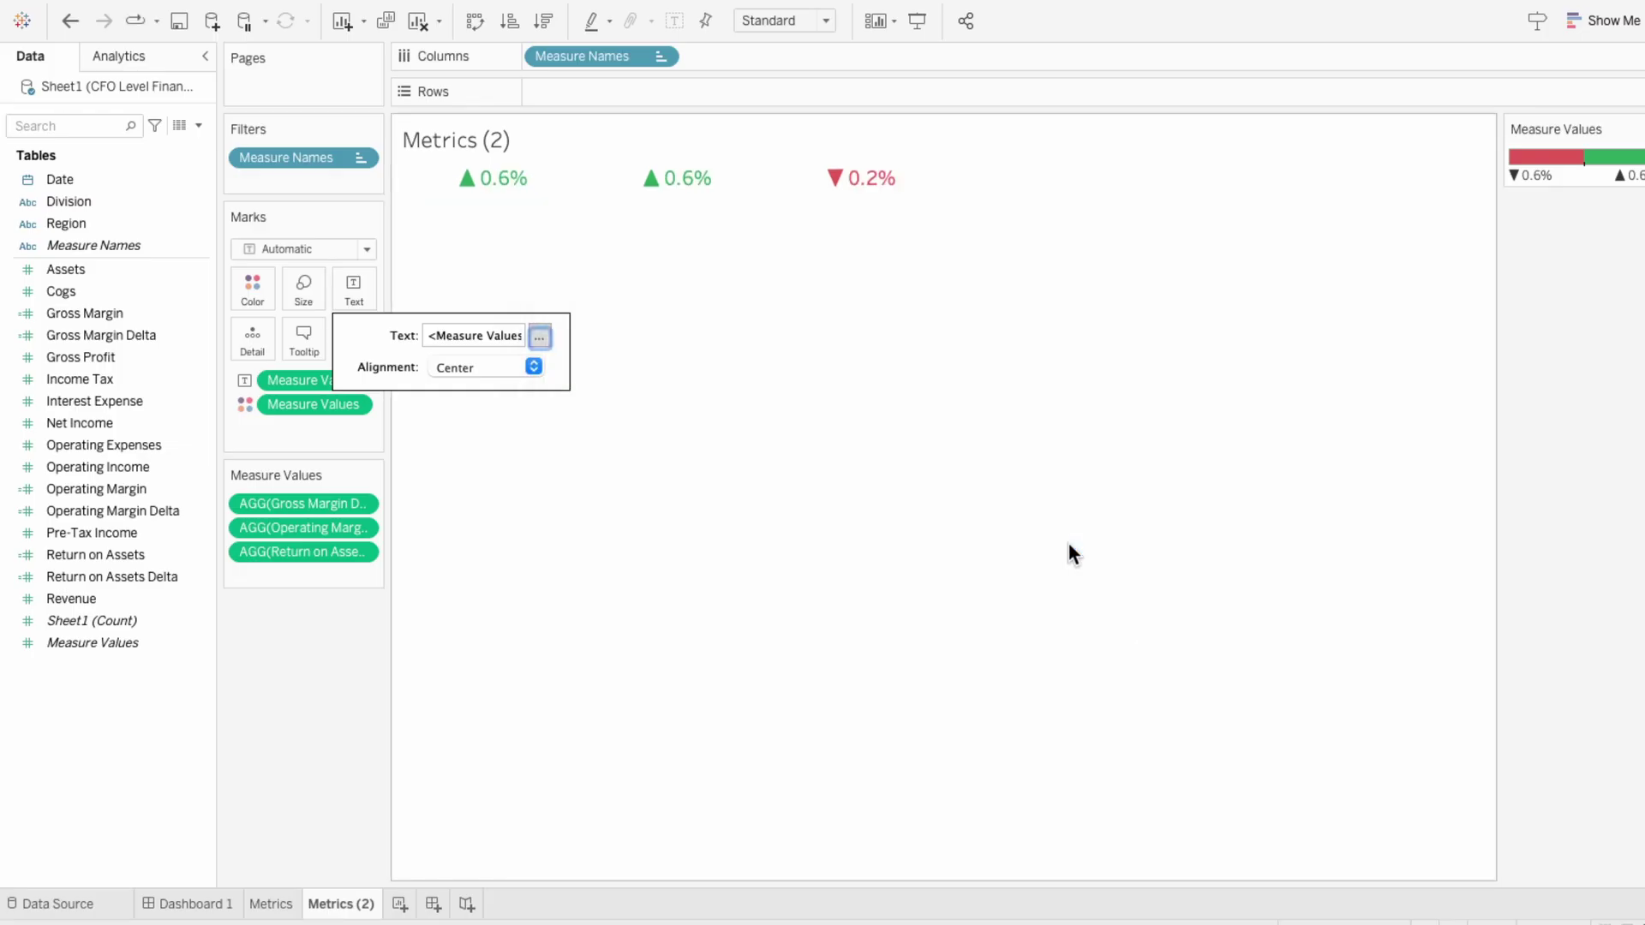
pyautogui.click(1067, 542)
# Rename the Metrics (2) sheet to 'Metrics Change'
pyautogui.doubleClick(341, 904)
pyautogui.click(403, 907)
pyautogui.press('BackSpace')
pyautogui.press('BackSpace')
pyautogui.press('BackSpace')
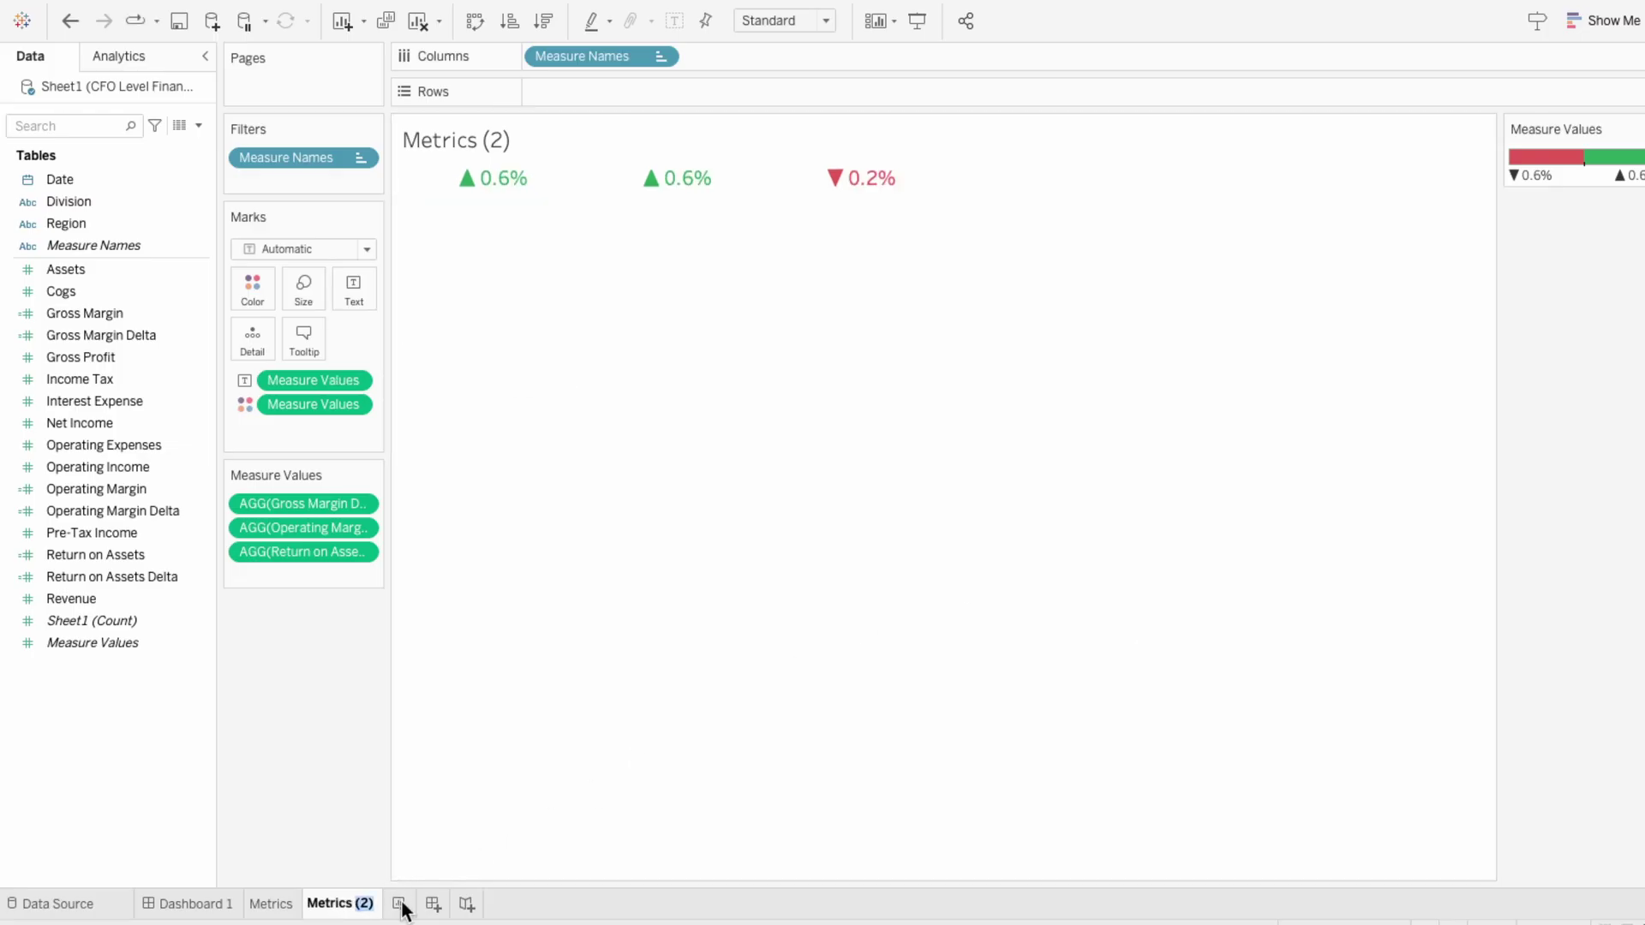
pyautogui.write('Change')
pyautogui.press('Return')
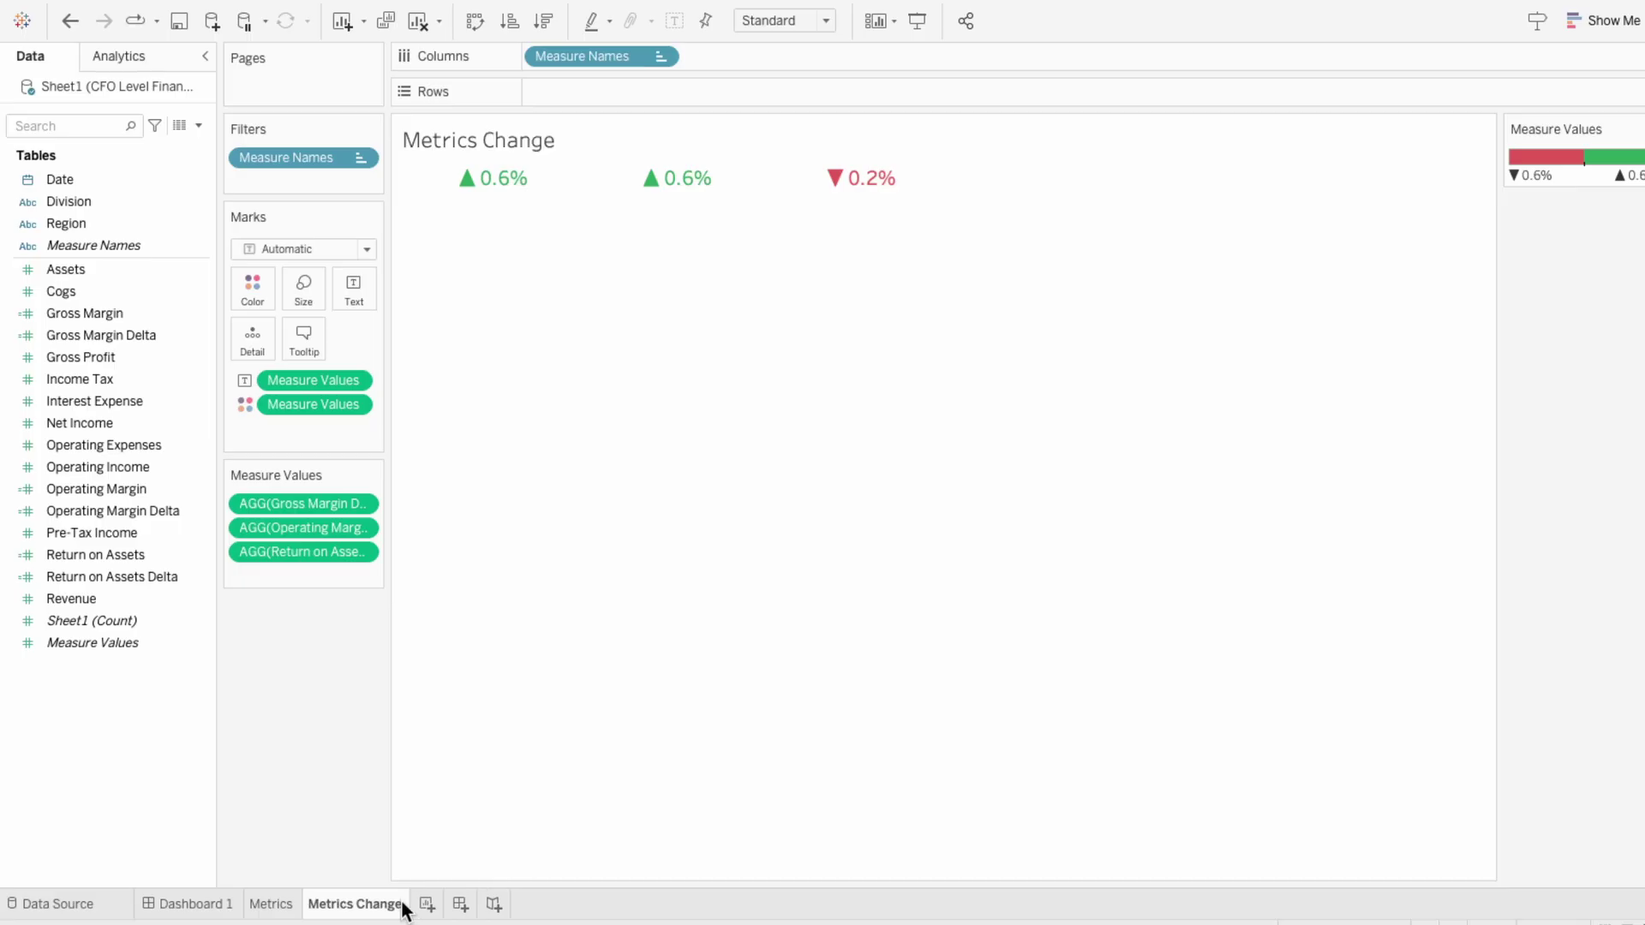
# Add the Metrics and Metrics Change sheets to Dashboard 1 and hide both titles
pyautogui.click(195, 907)
pyautogui.moveTo(96, 300)
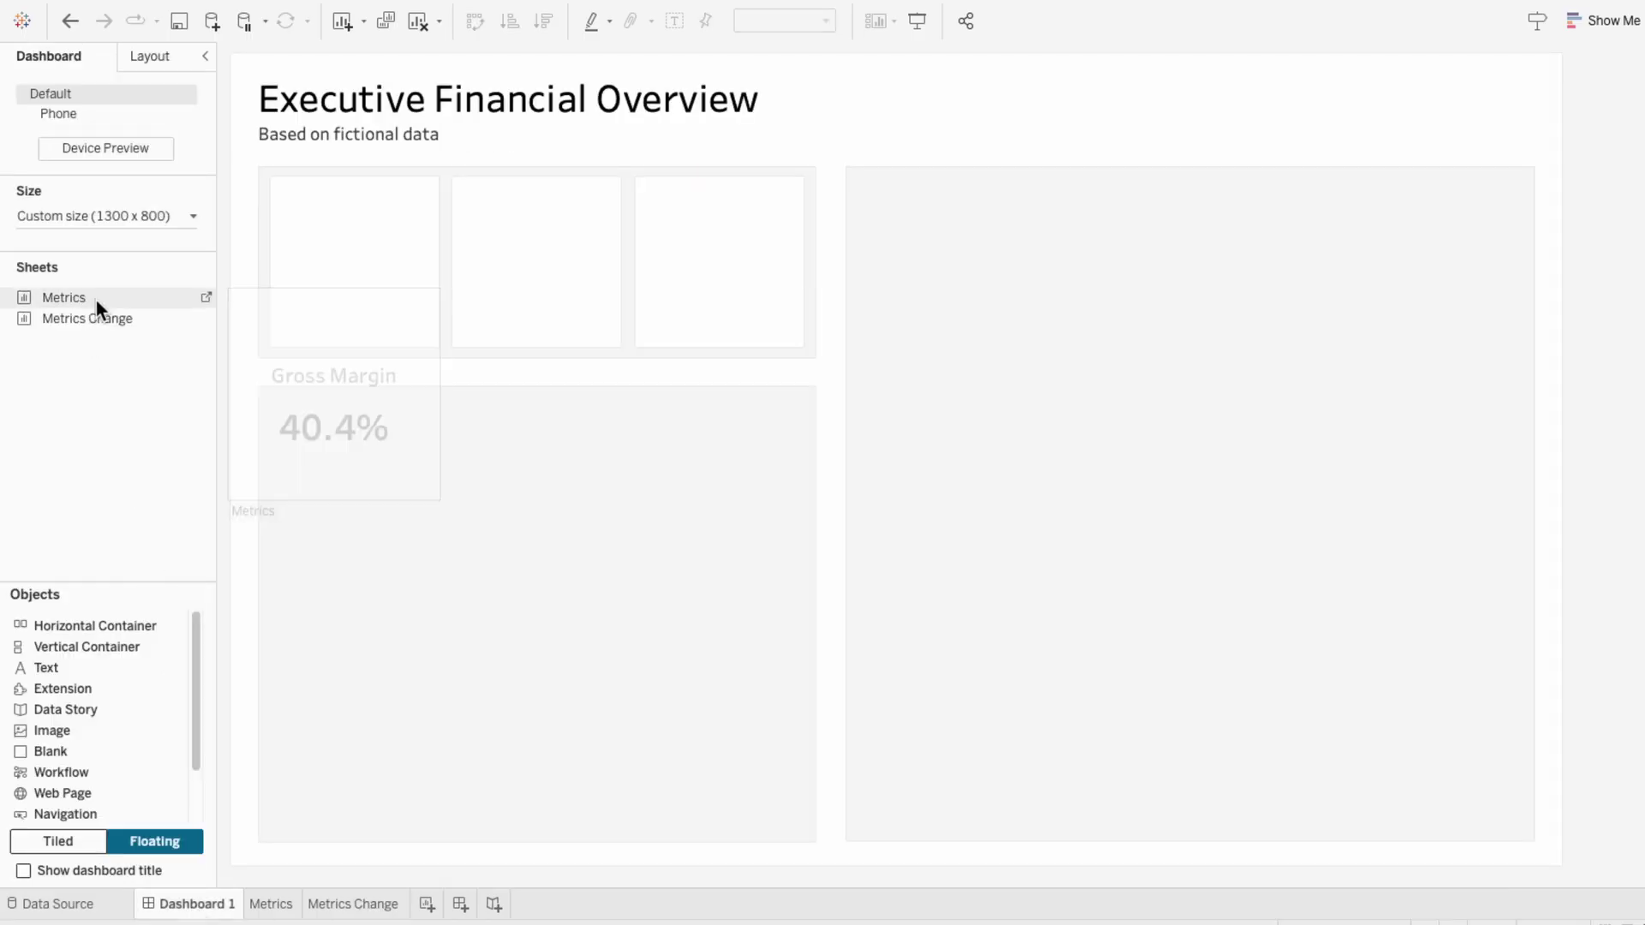
pyautogui.moveTo(96, 300); pyautogui.dragTo(437, 302)
pyautogui.moveTo(133, 320); pyautogui.dragTo(478, 460)
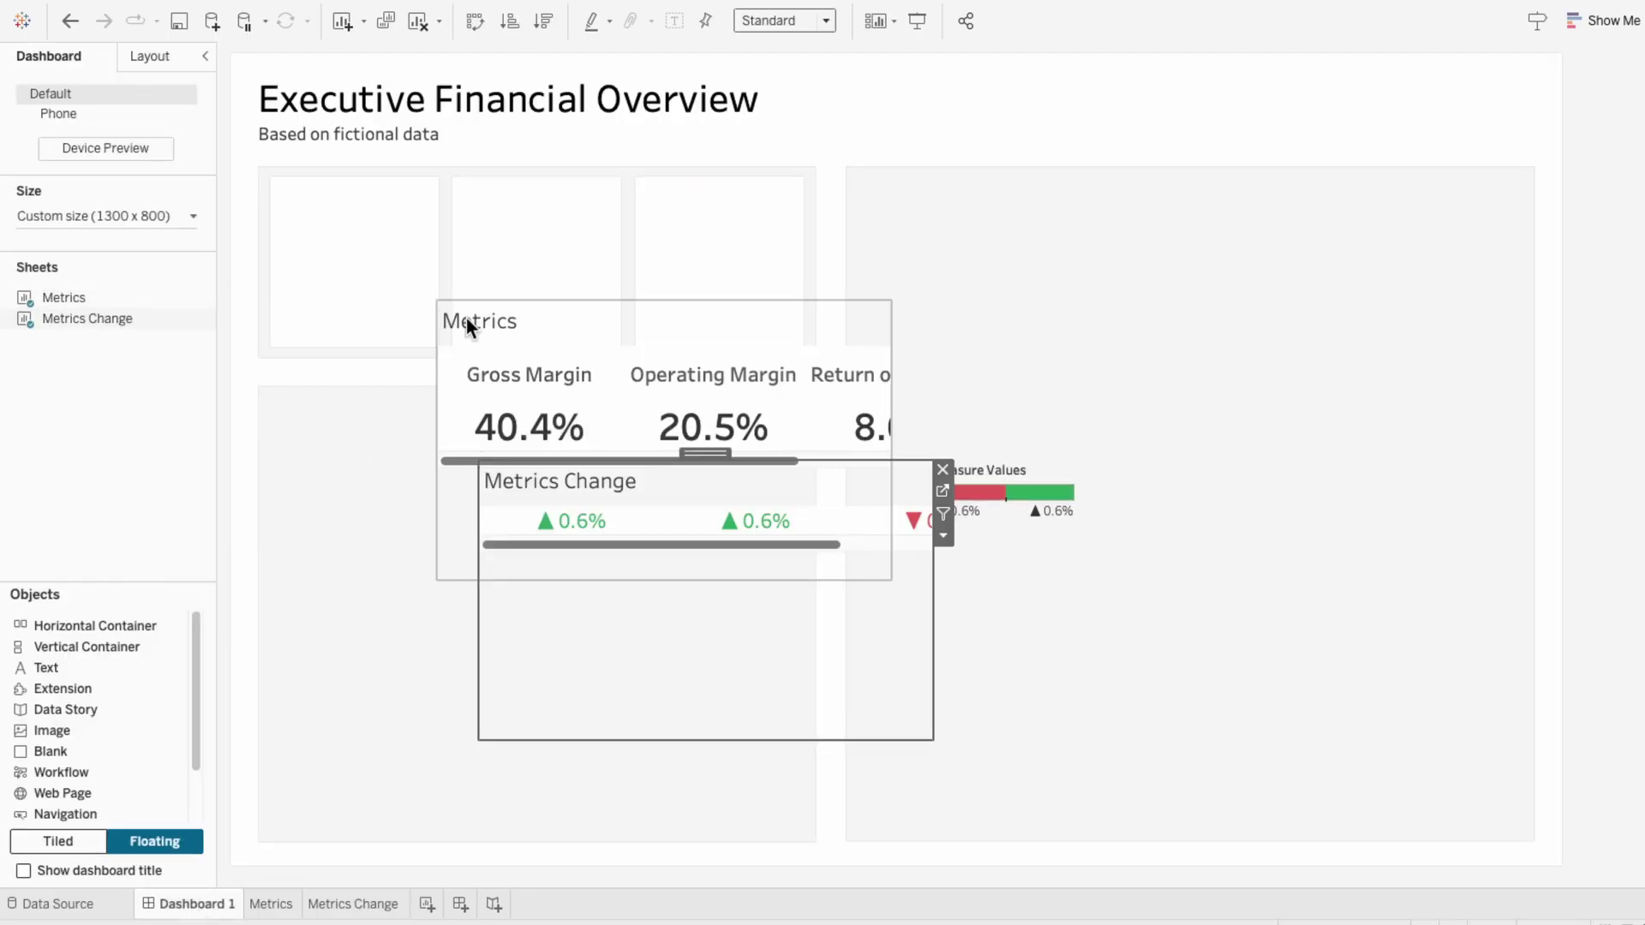
pyautogui.rightClick(466, 322)
pyautogui.click(485, 363)
pyautogui.click(499, 514)
pyautogui.rightClick(492, 480)
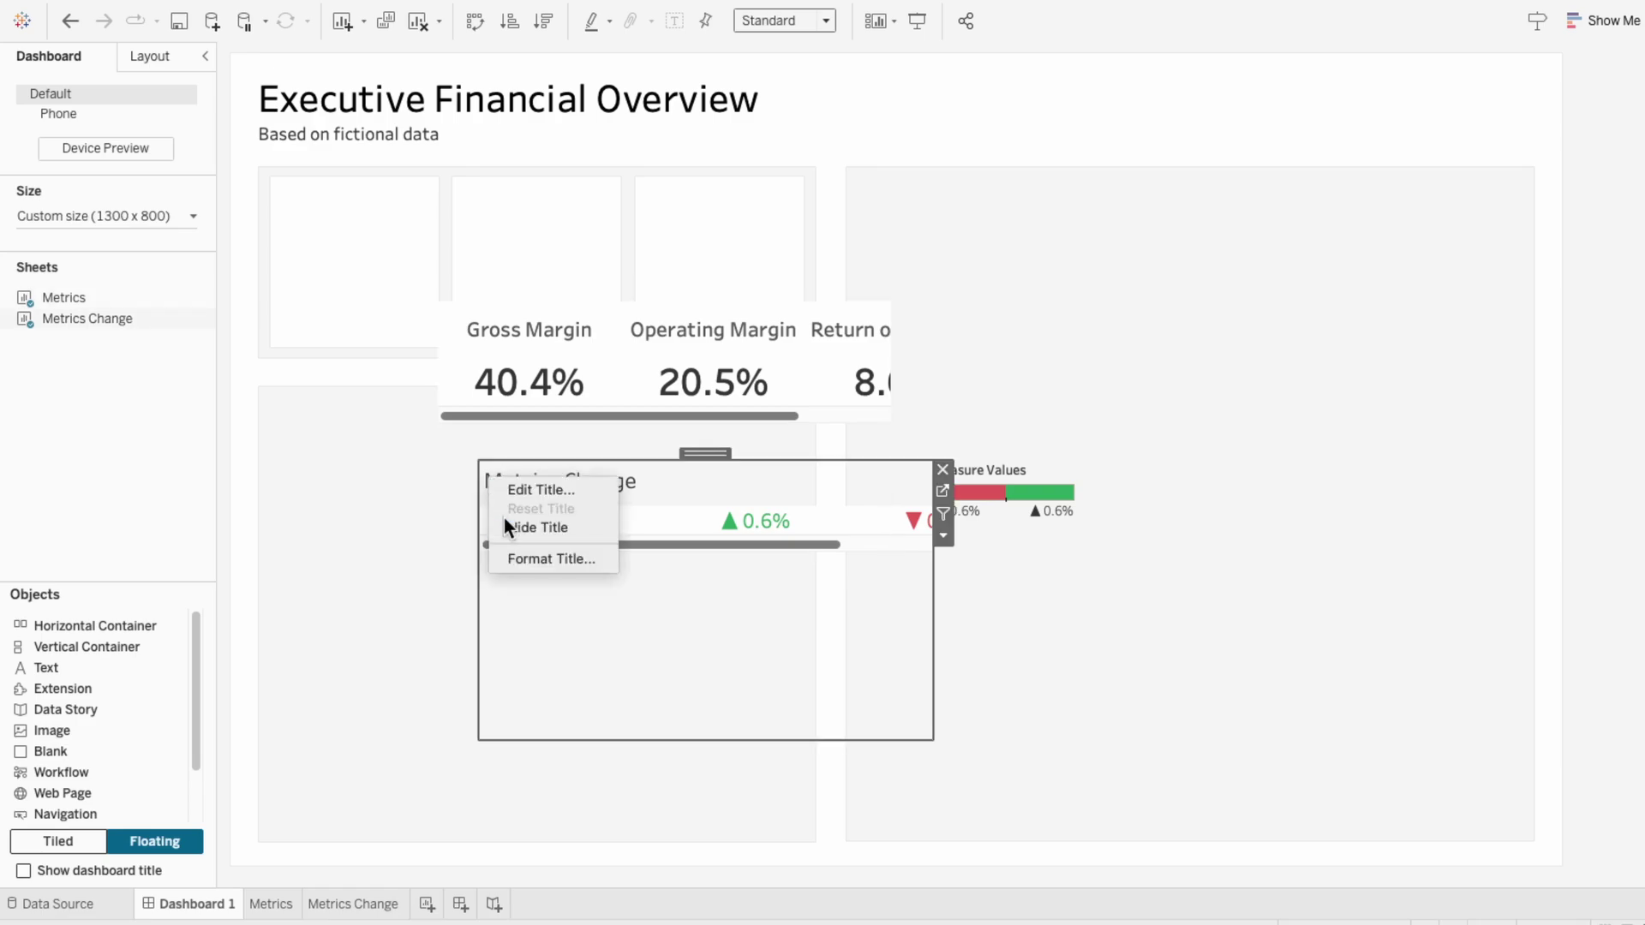
pyautogui.click(507, 524)
# Fit both sheets to Entire View and move the Metrics KPIs across the top cards
pyautogui.click(491, 426)
pyautogui.click(771, 22)
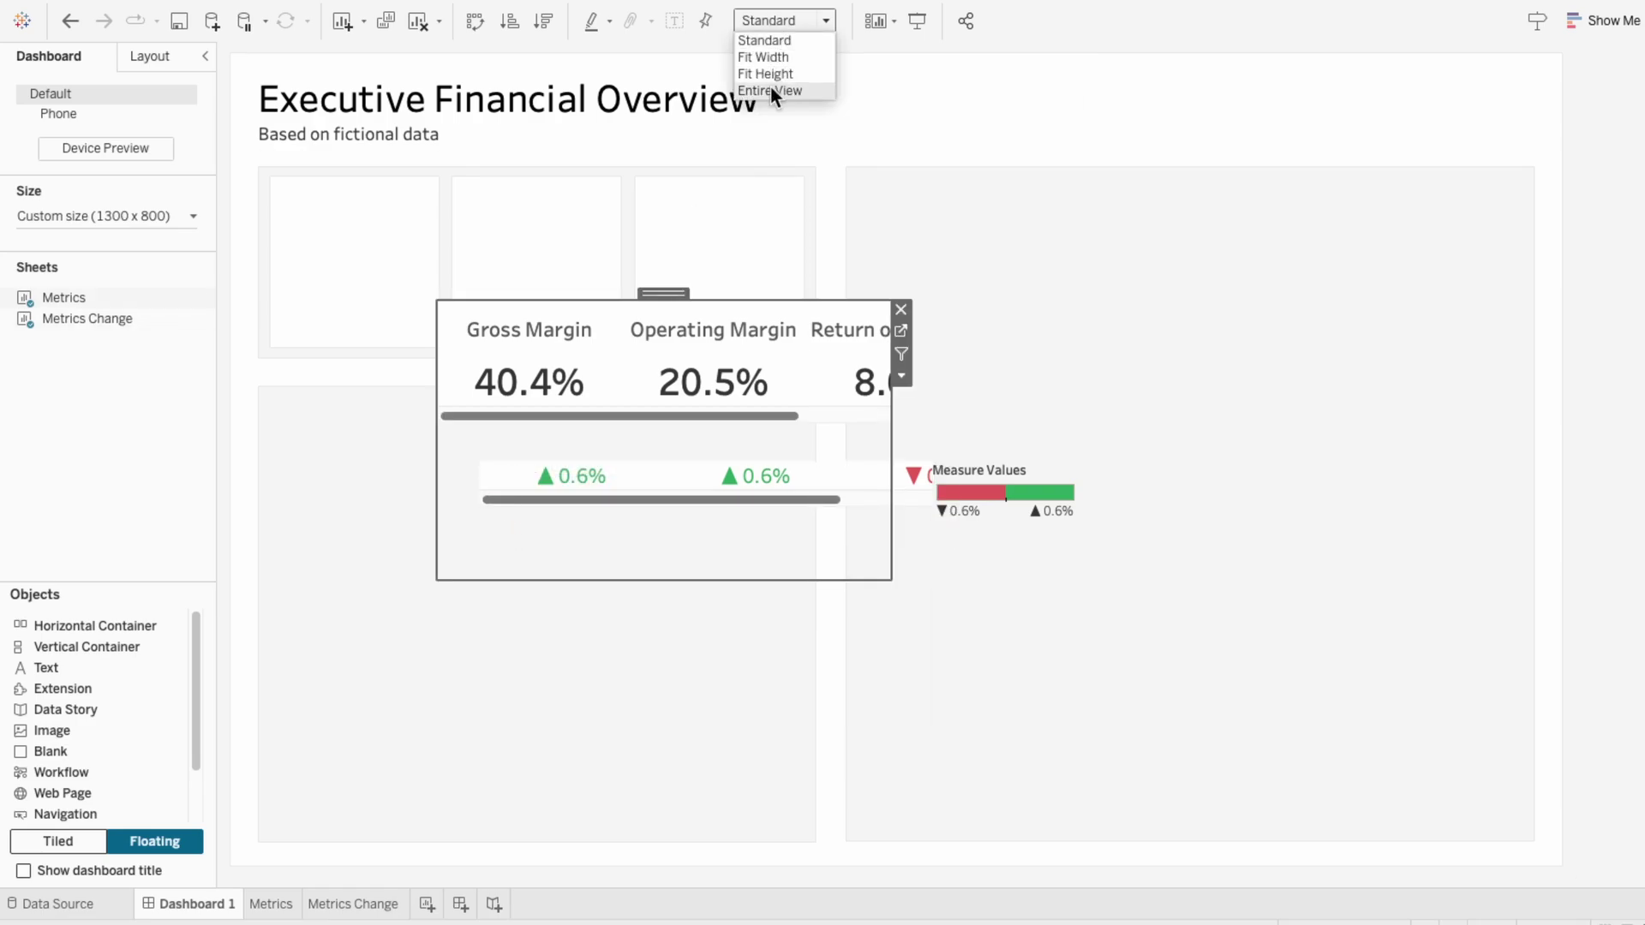
pyautogui.click(770, 90)
pyautogui.click(738, 587)
pyautogui.click(792, 22)
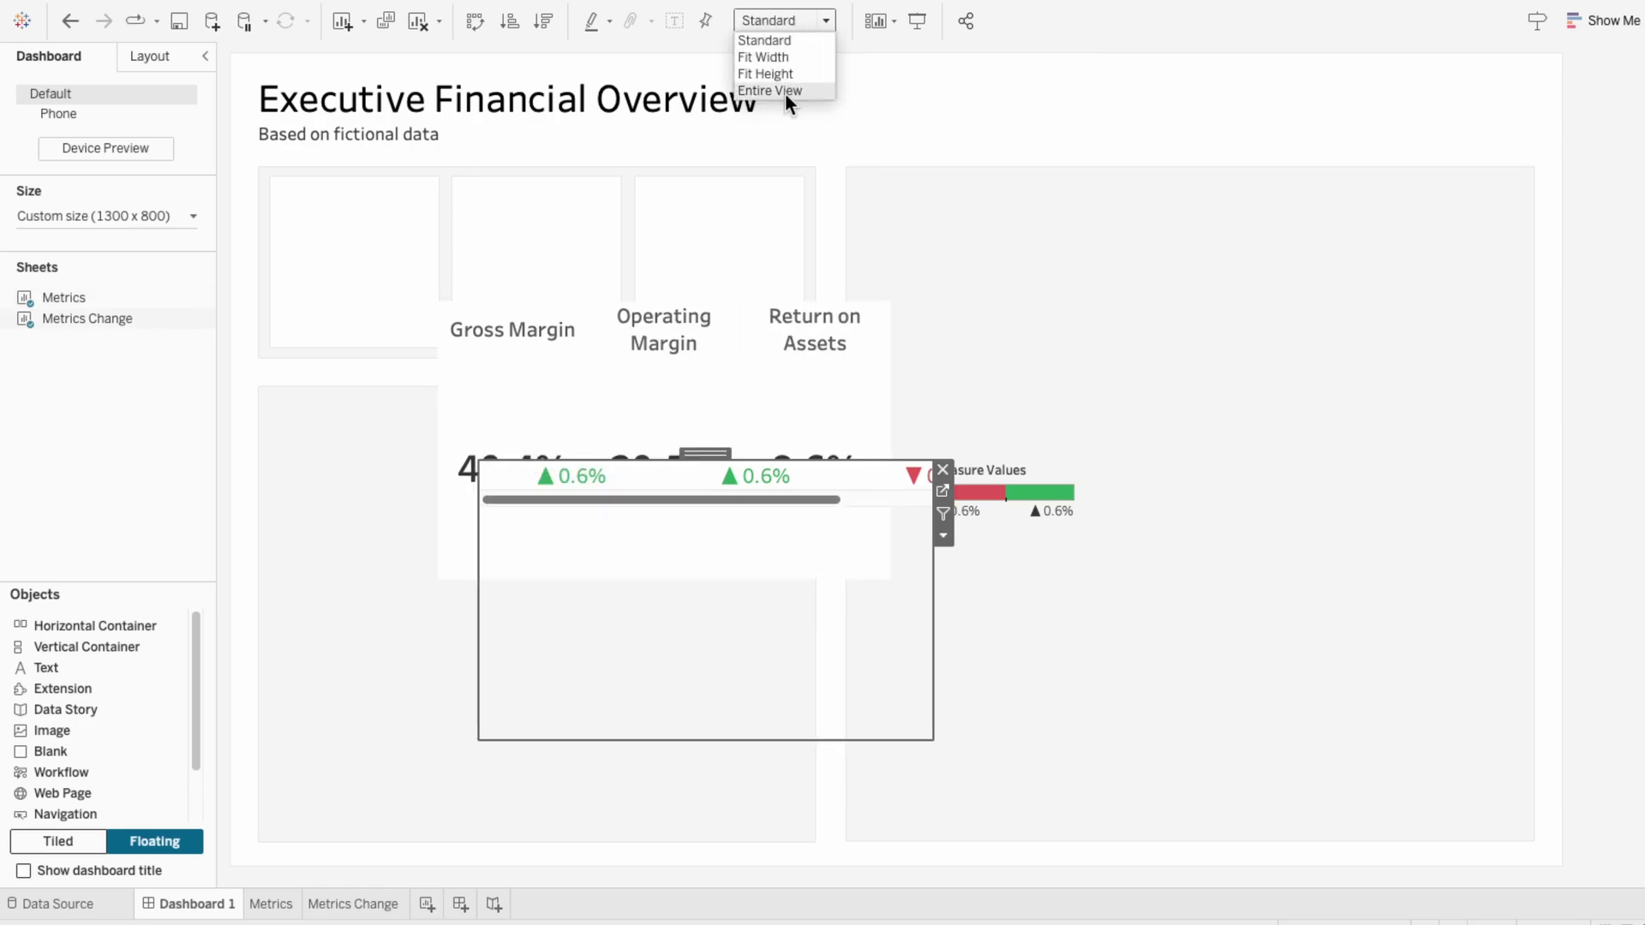
pyautogui.click(786, 96)
pyautogui.click(603, 338)
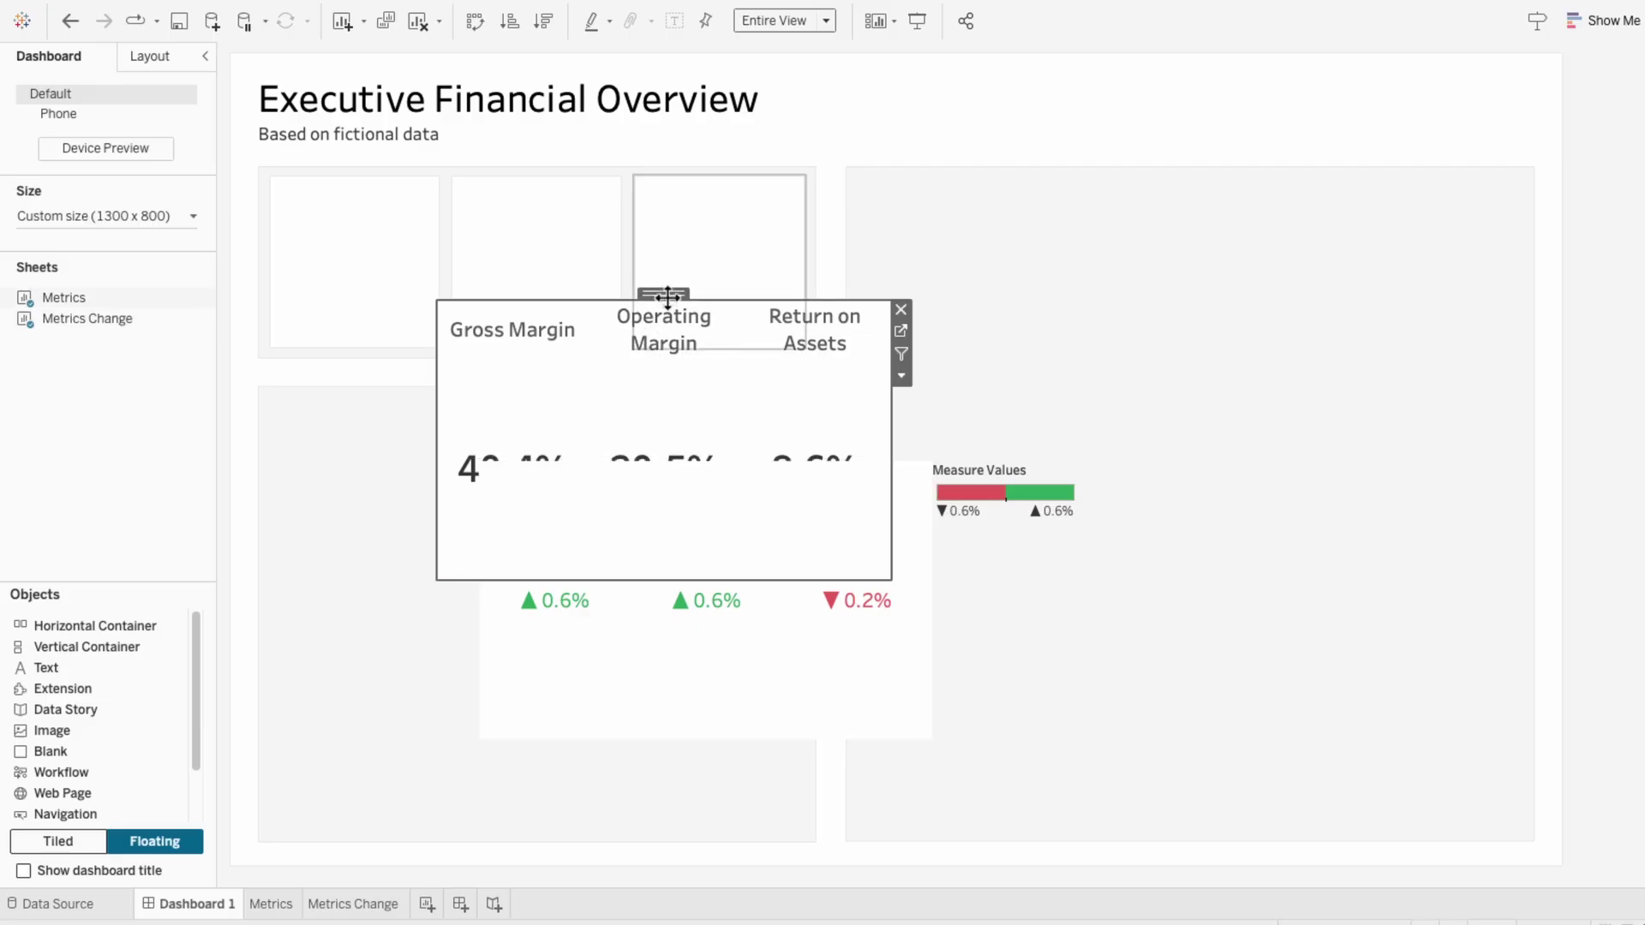
pyautogui.moveTo(667, 298); pyautogui.dragTo(503, 187)
pyautogui.moveTo(708, 474); pyautogui.dragTo(803, 272)
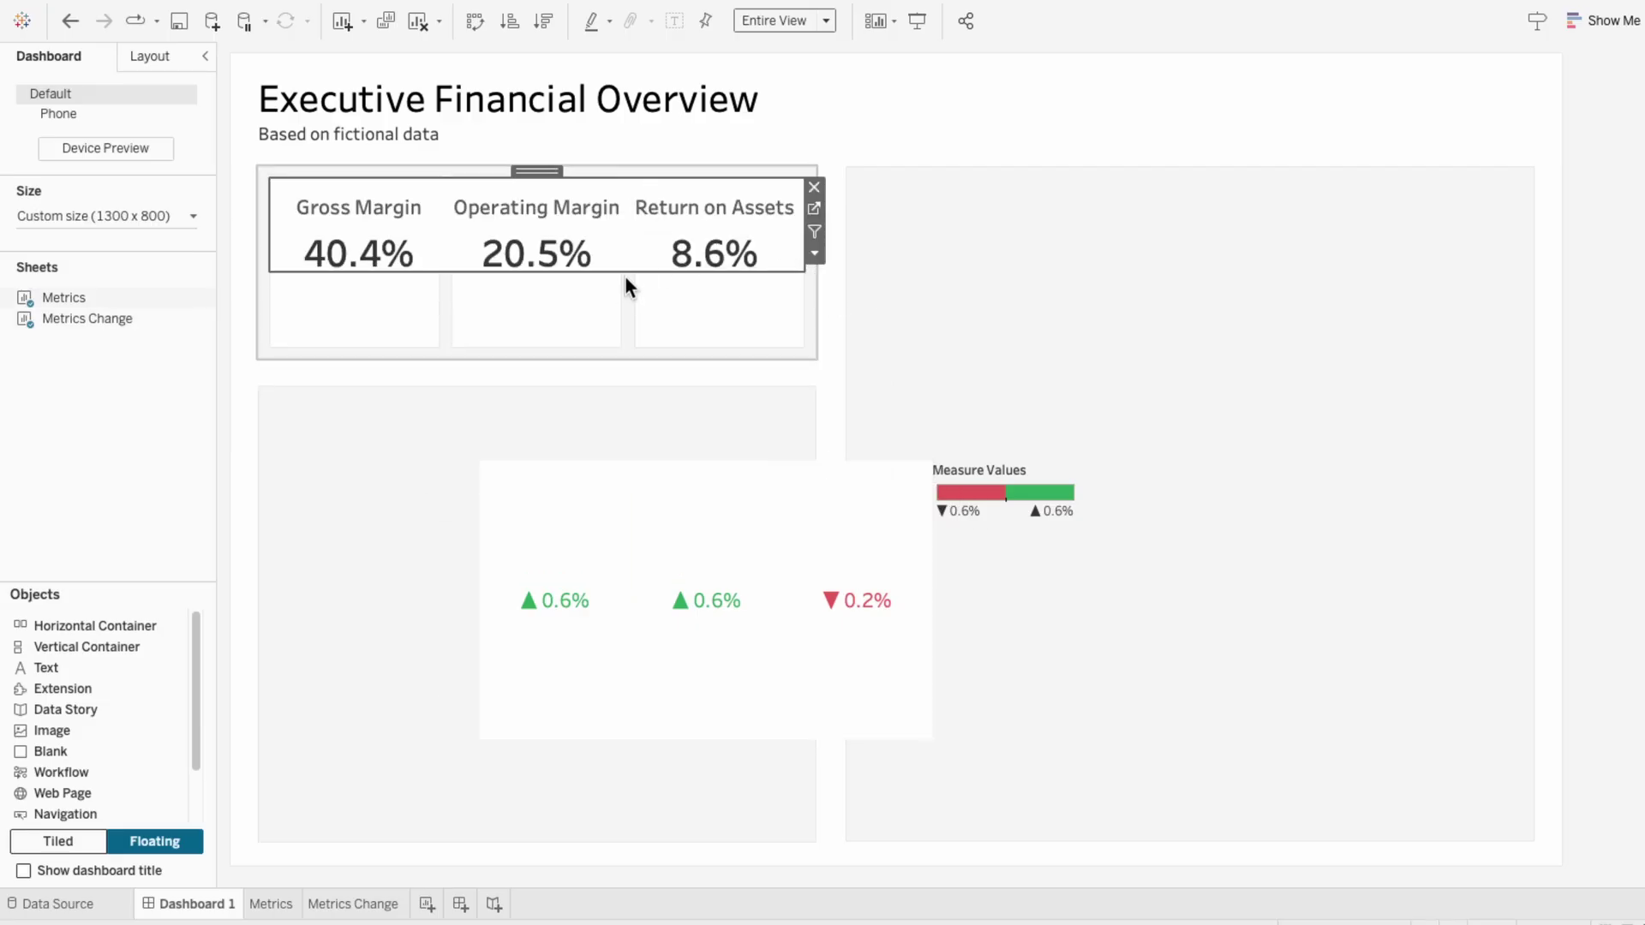
# Set the worksheet shading of both Metrics and Metrics Change to None
pyautogui.click(673, 248)
pyautogui.rightClick(672, 248)
pyautogui.click(671, 319)
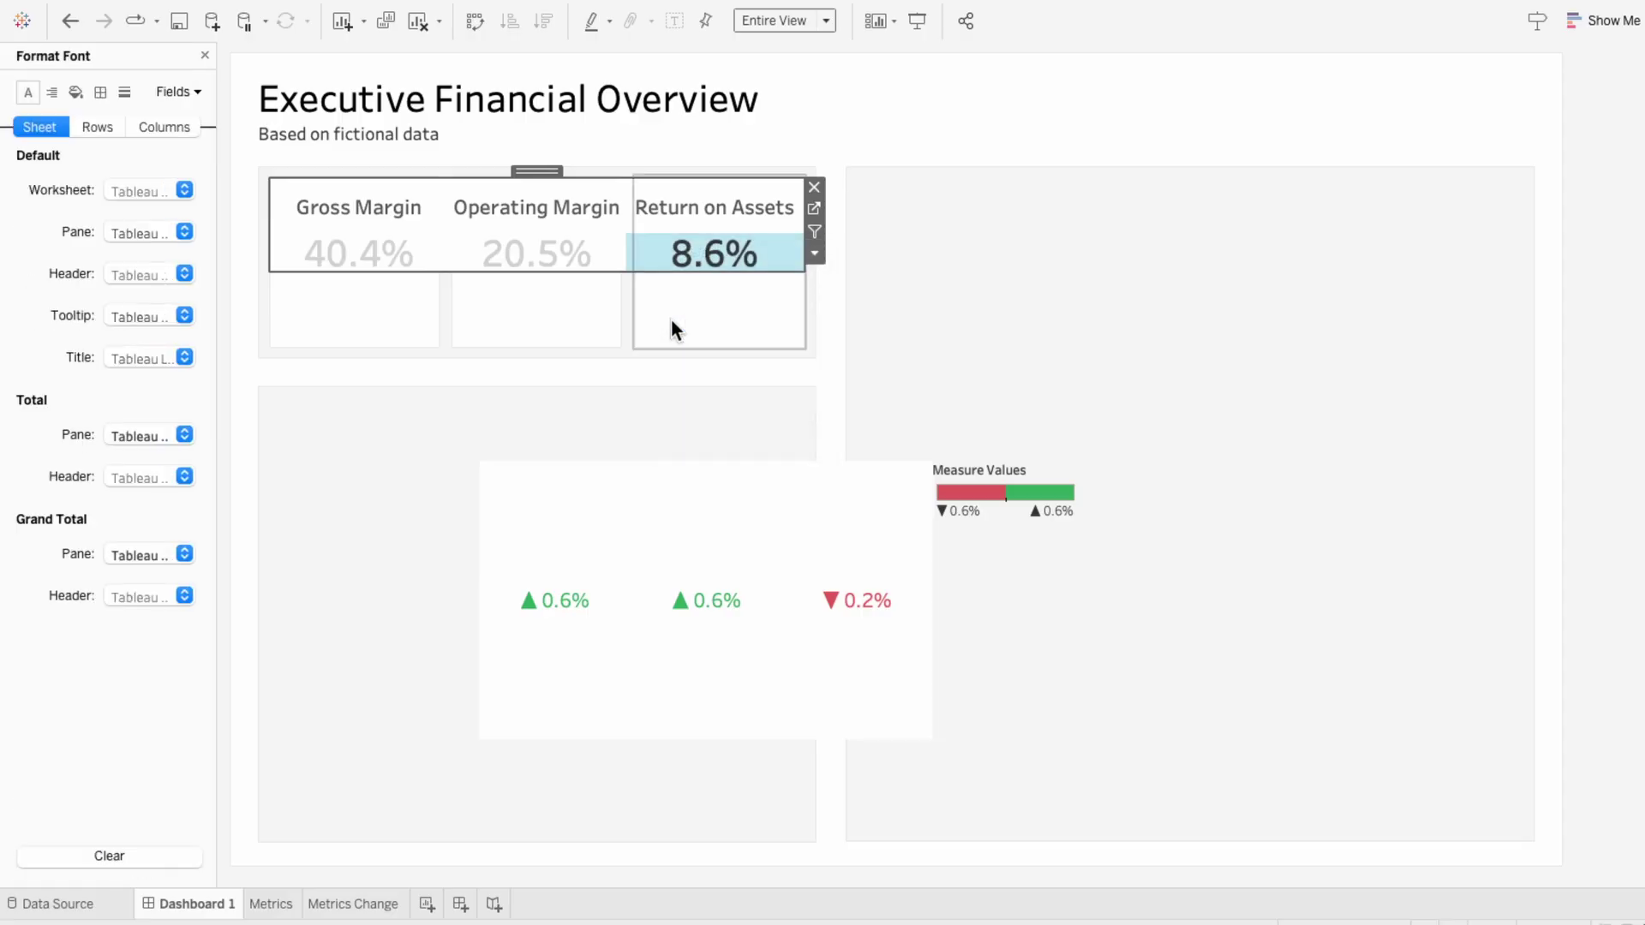
pyautogui.click(75, 91)
pyautogui.click(141, 190)
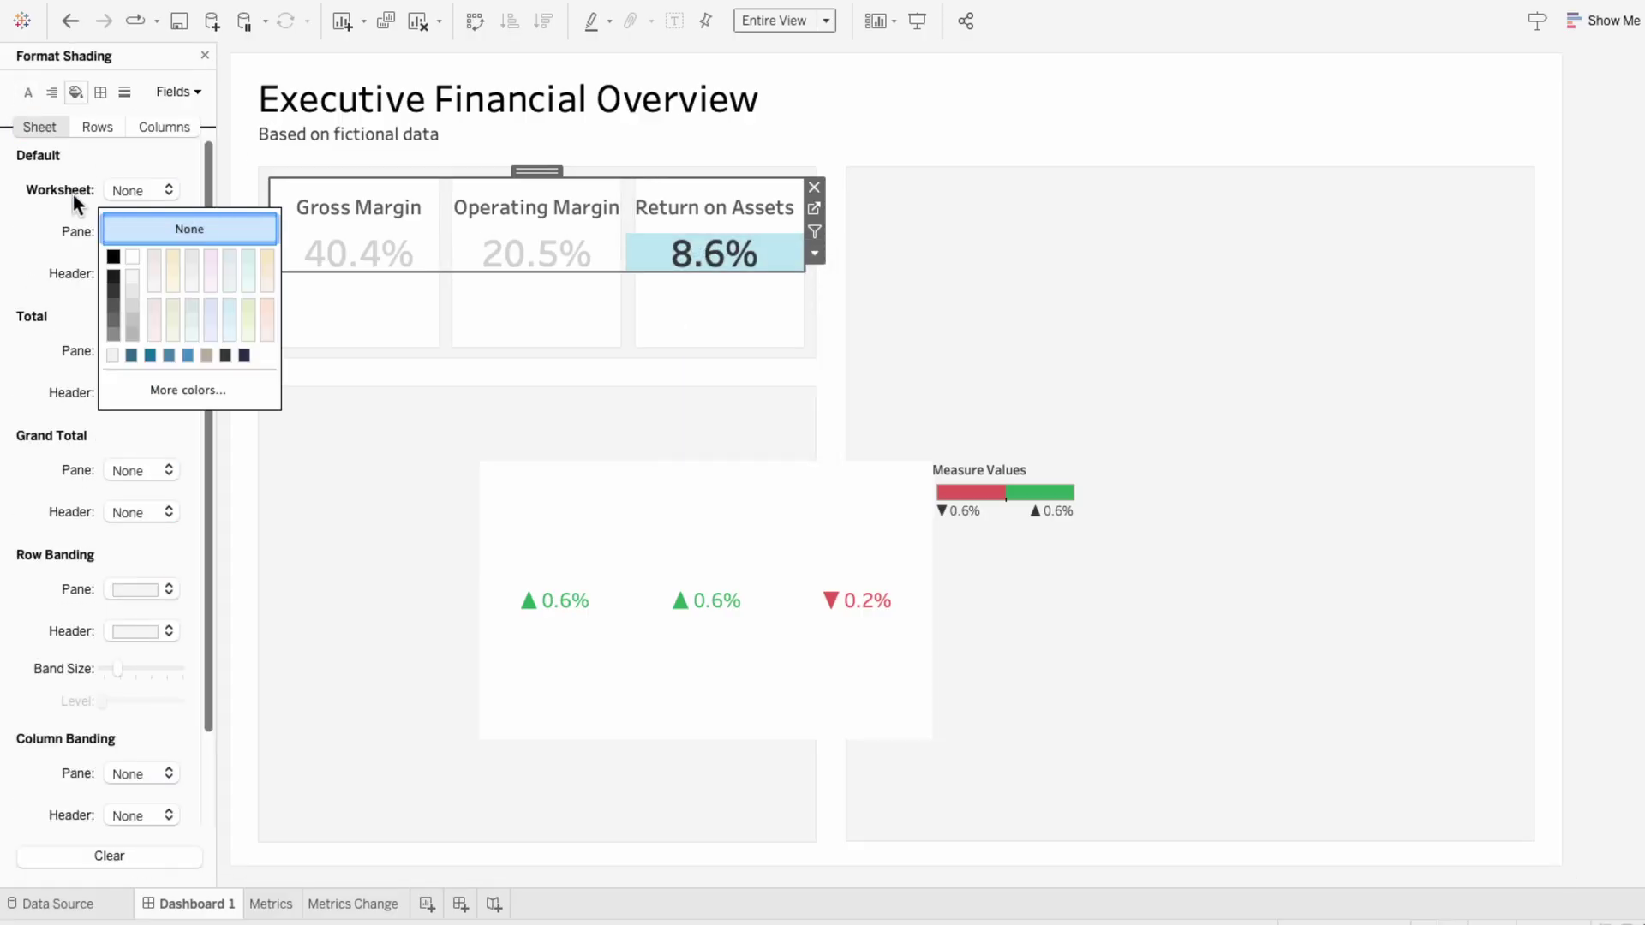
pyautogui.click(74, 193)
pyautogui.click(551, 521)
pyautogui.click(553, 522)
pyautogui.click(137, 184)
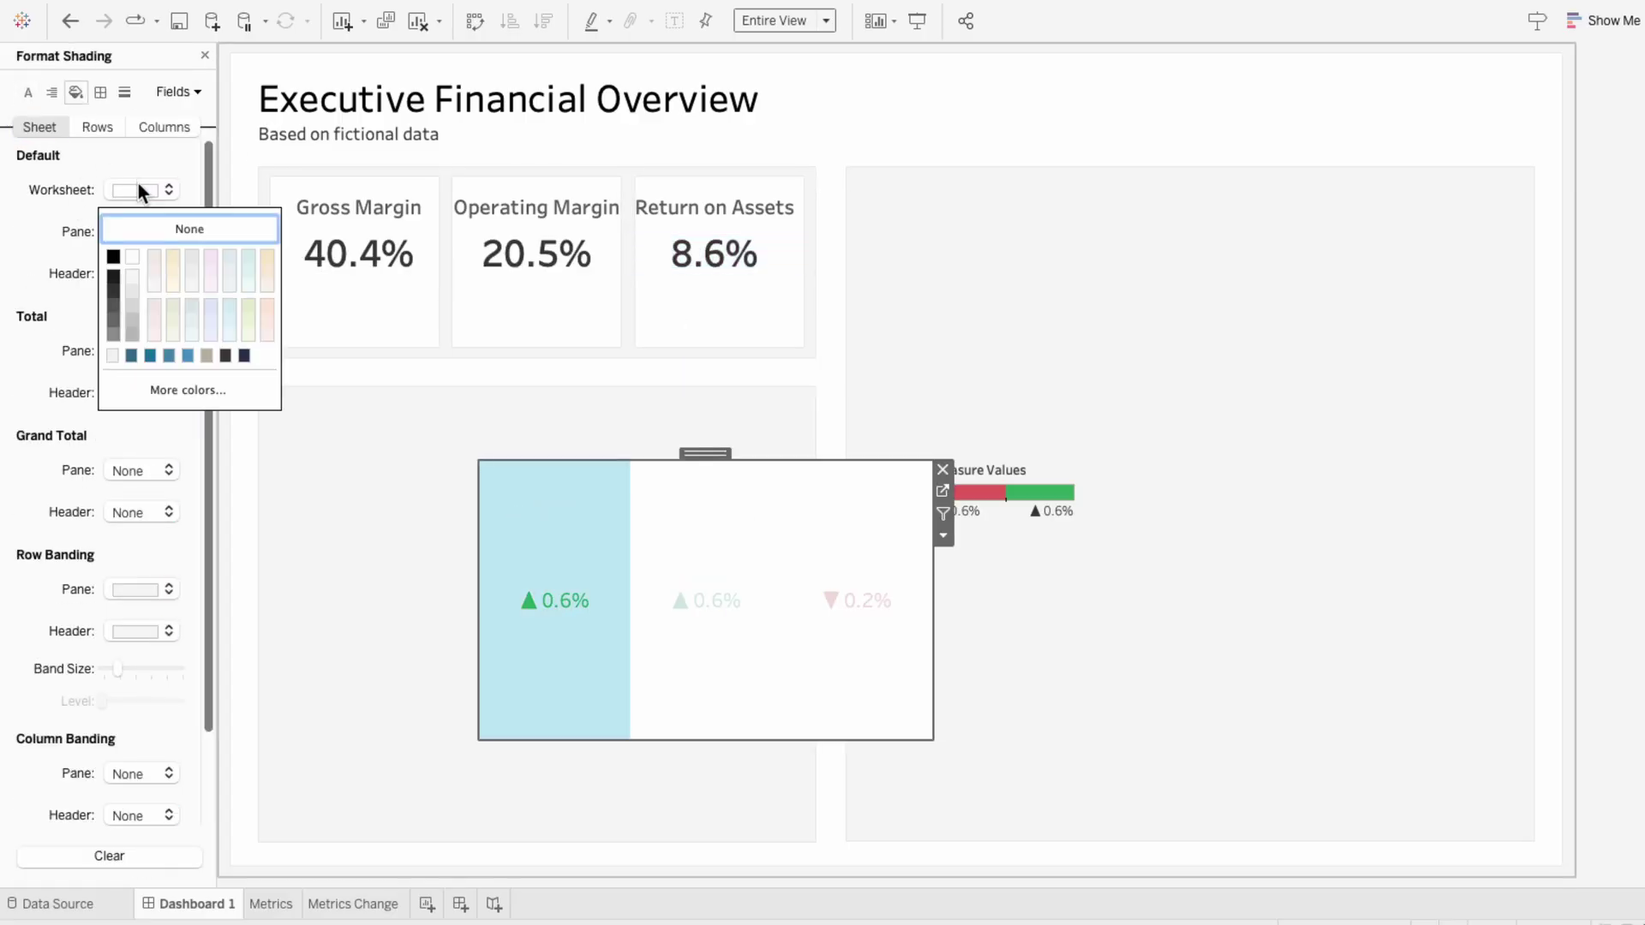
pyautogui.click(132, 228)
pyautogui.click(204, 56)
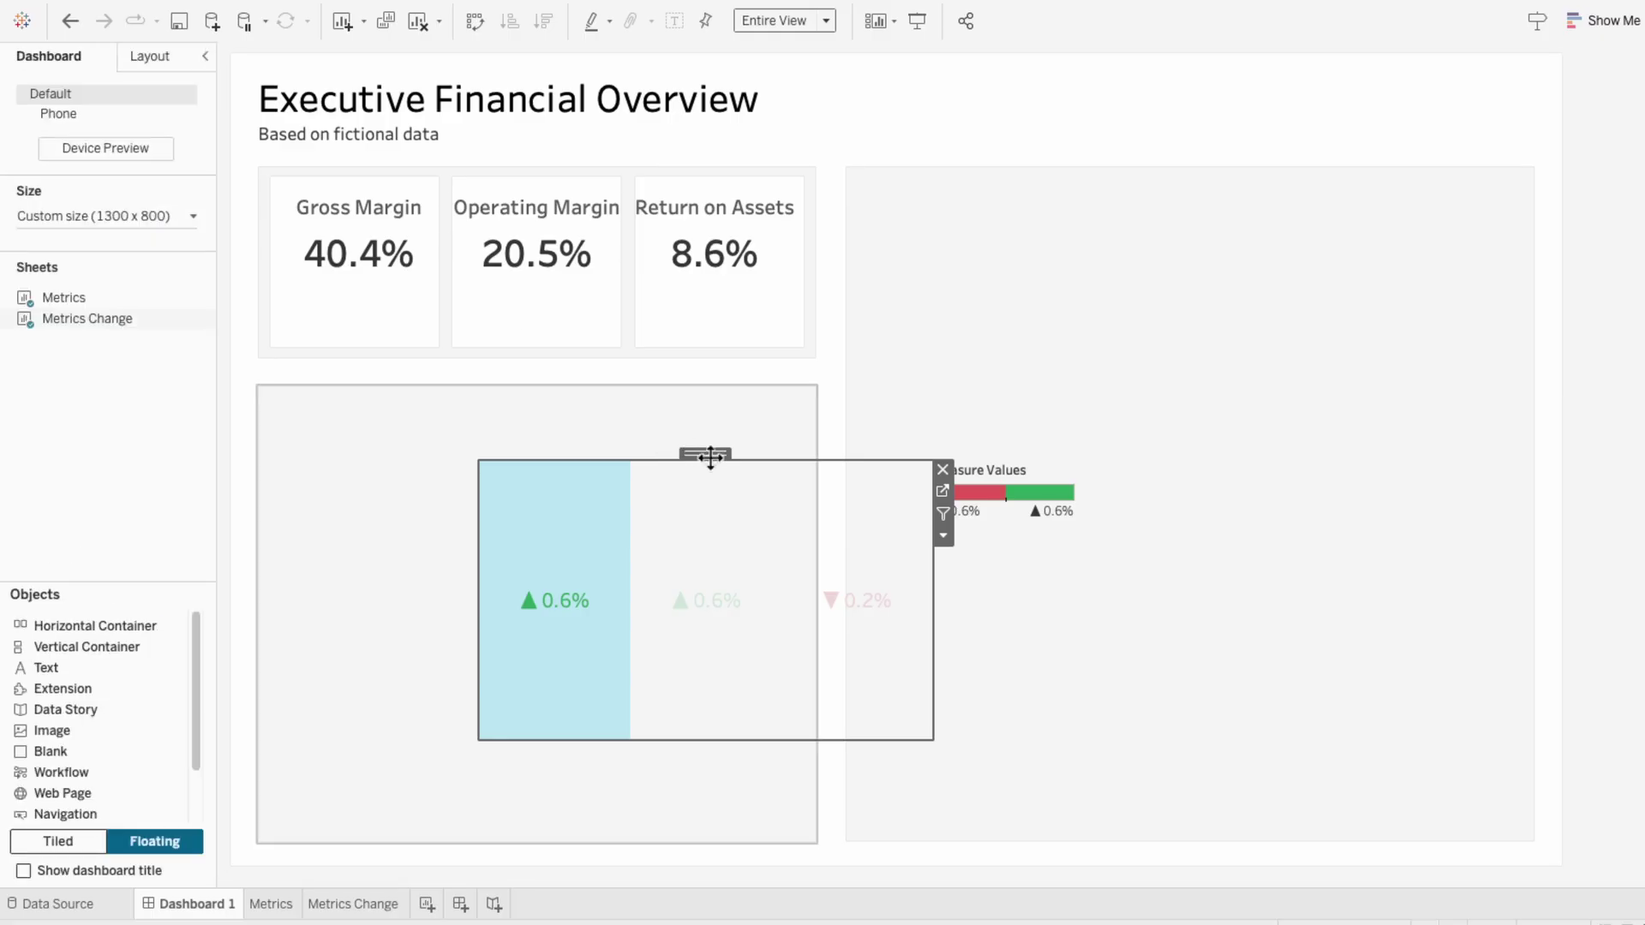
# Drag the Metrics Change row up beneath the KPI values in the three cards
pyautogui.moveTo(710, 458); pyautogui.dragTo(499, 292)
pyautogui.moveTo(723, 570); pyautogui.dragTo(841, 354)
pyautogui.click(975, 476)
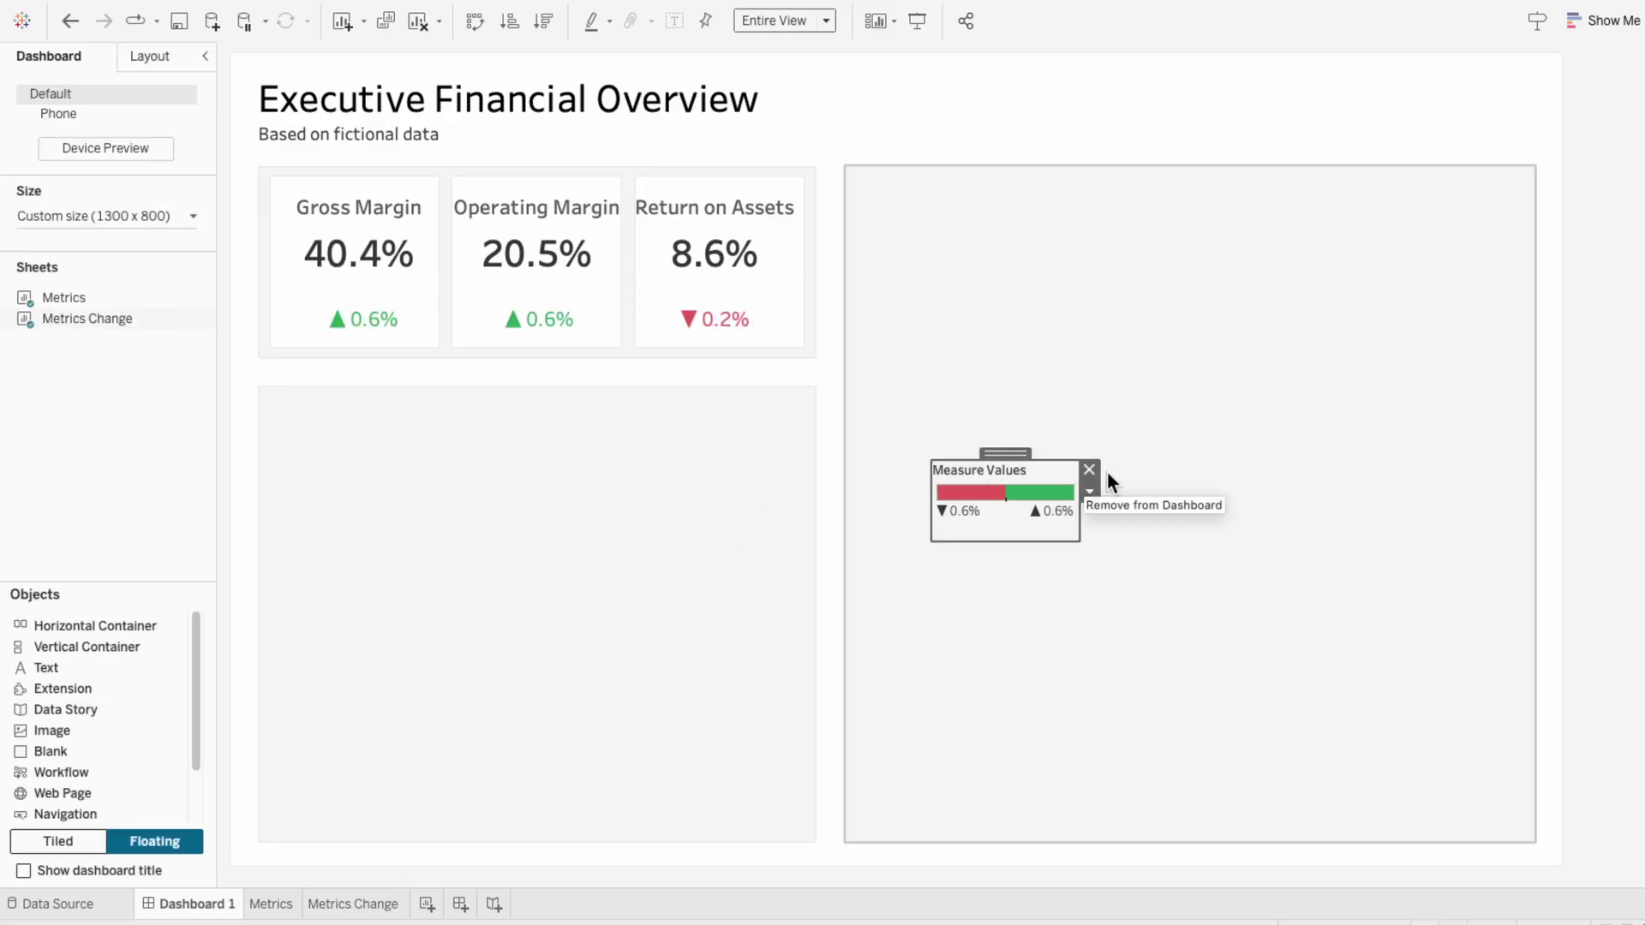
# Remove the colour legend and nudge the KPI sheet into place
pyautogui.click(1089, 469)
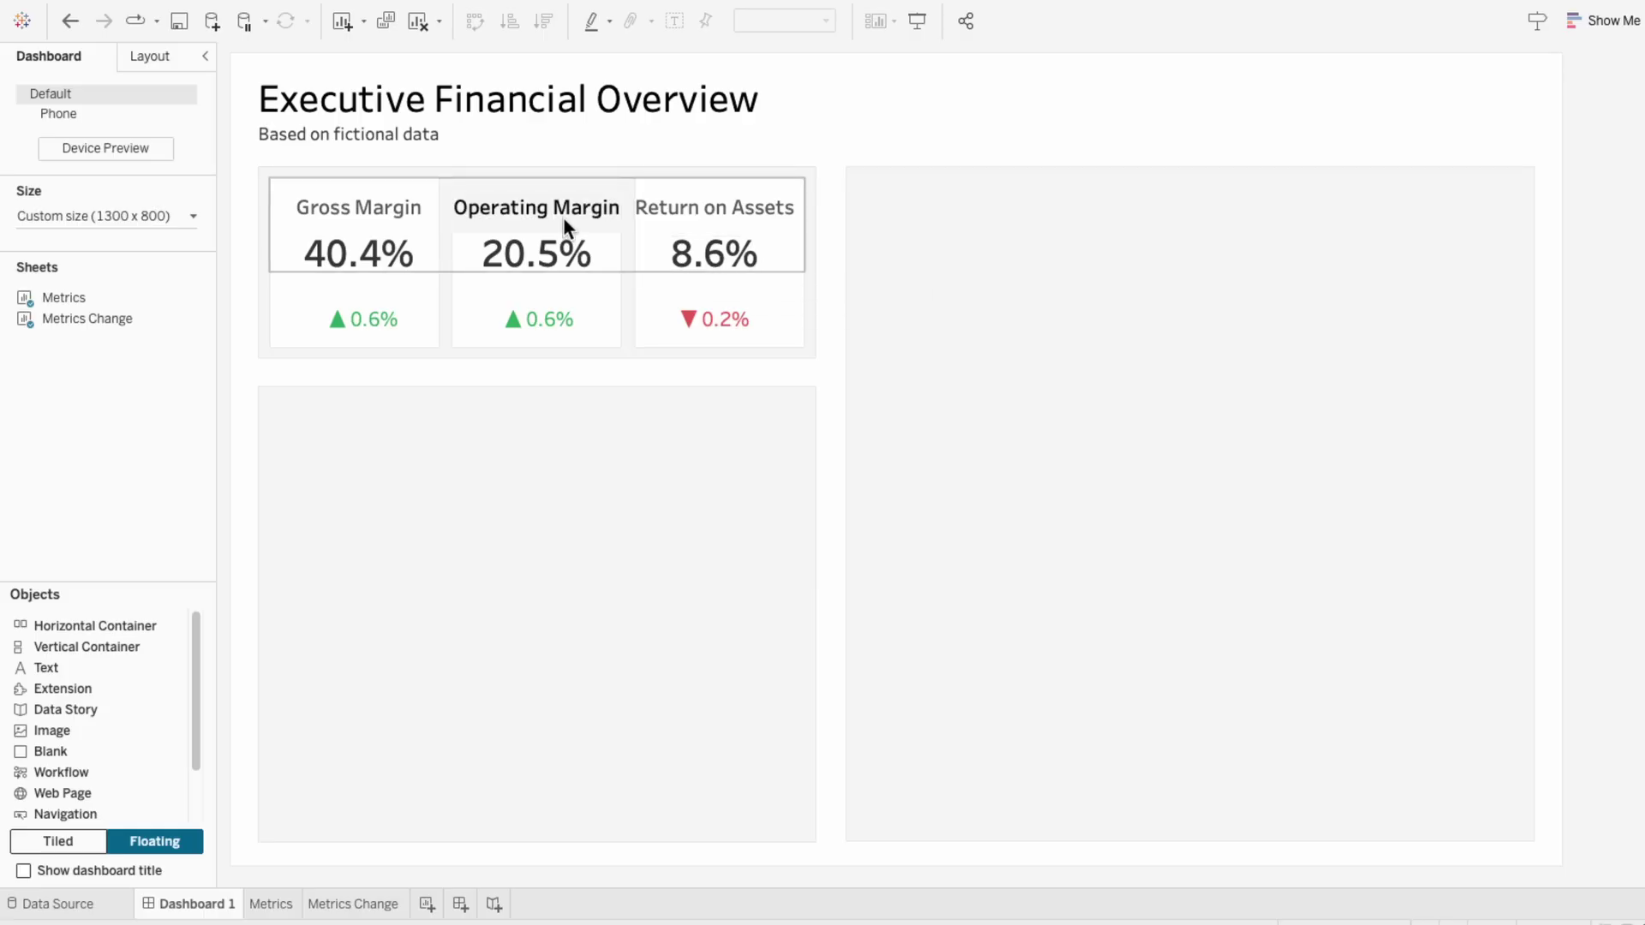
pyautogui.click(793, 249)
pyautogui.moveTo(793, 249); pyautogui.dragTo(808, 234)
pyautogui.moveTo(269, 239); pyautogui.dragTo(279, 249)
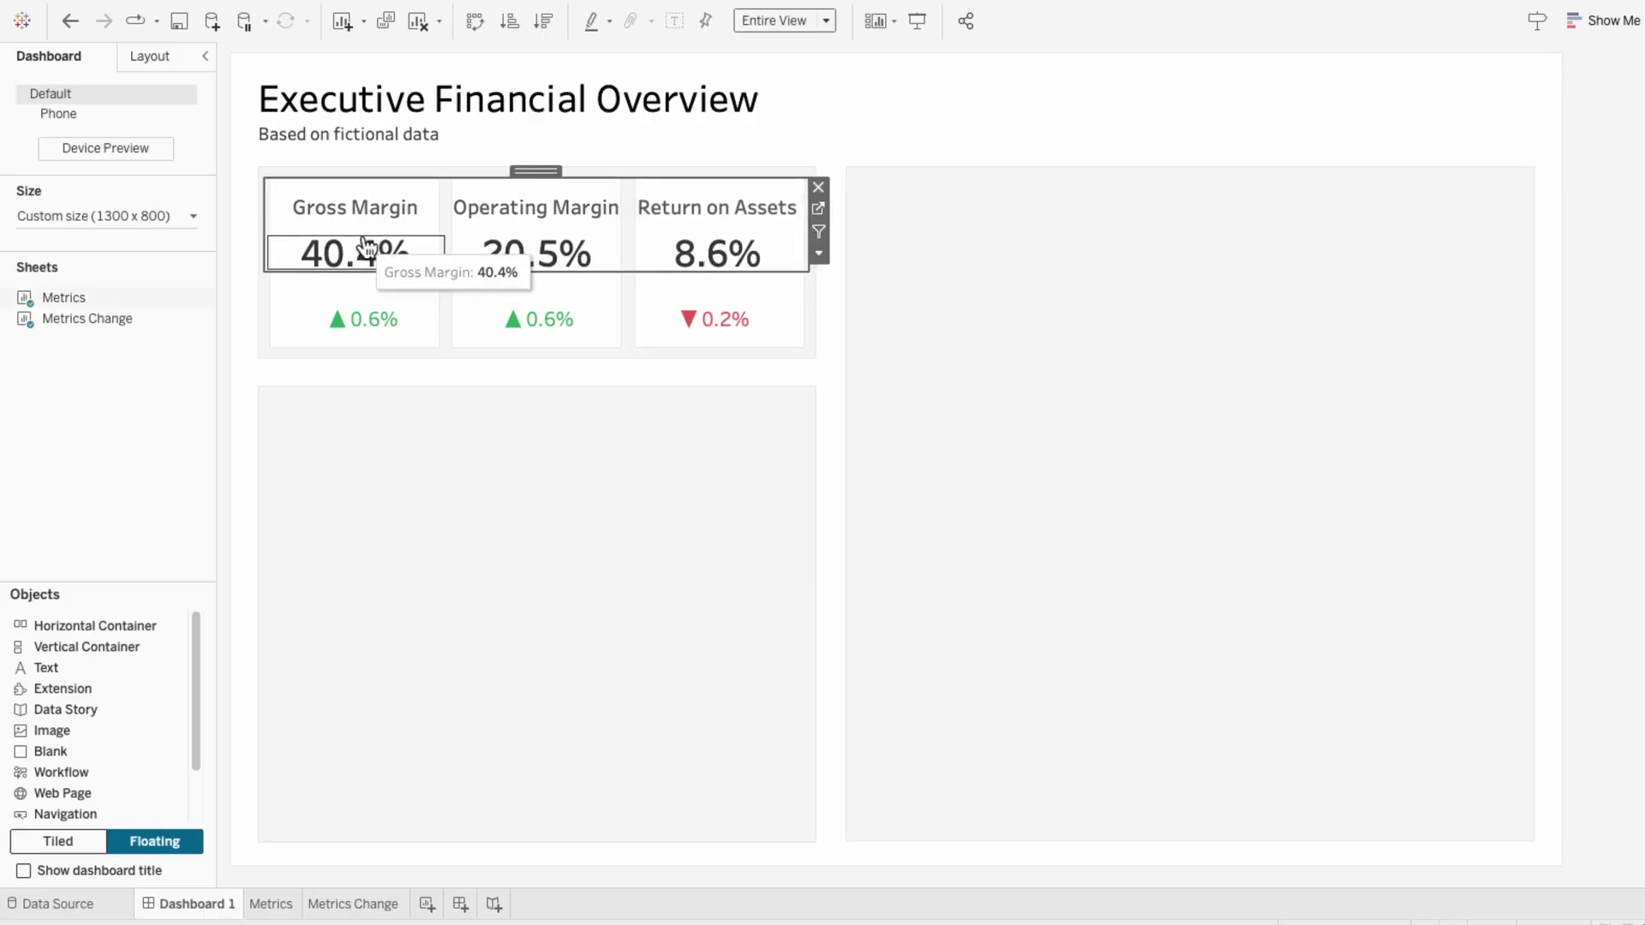
# Edit the Operating Margin and Gross Margin aliases so both headers wrap onto two lines
pyautogui.rightClick(461, 211)
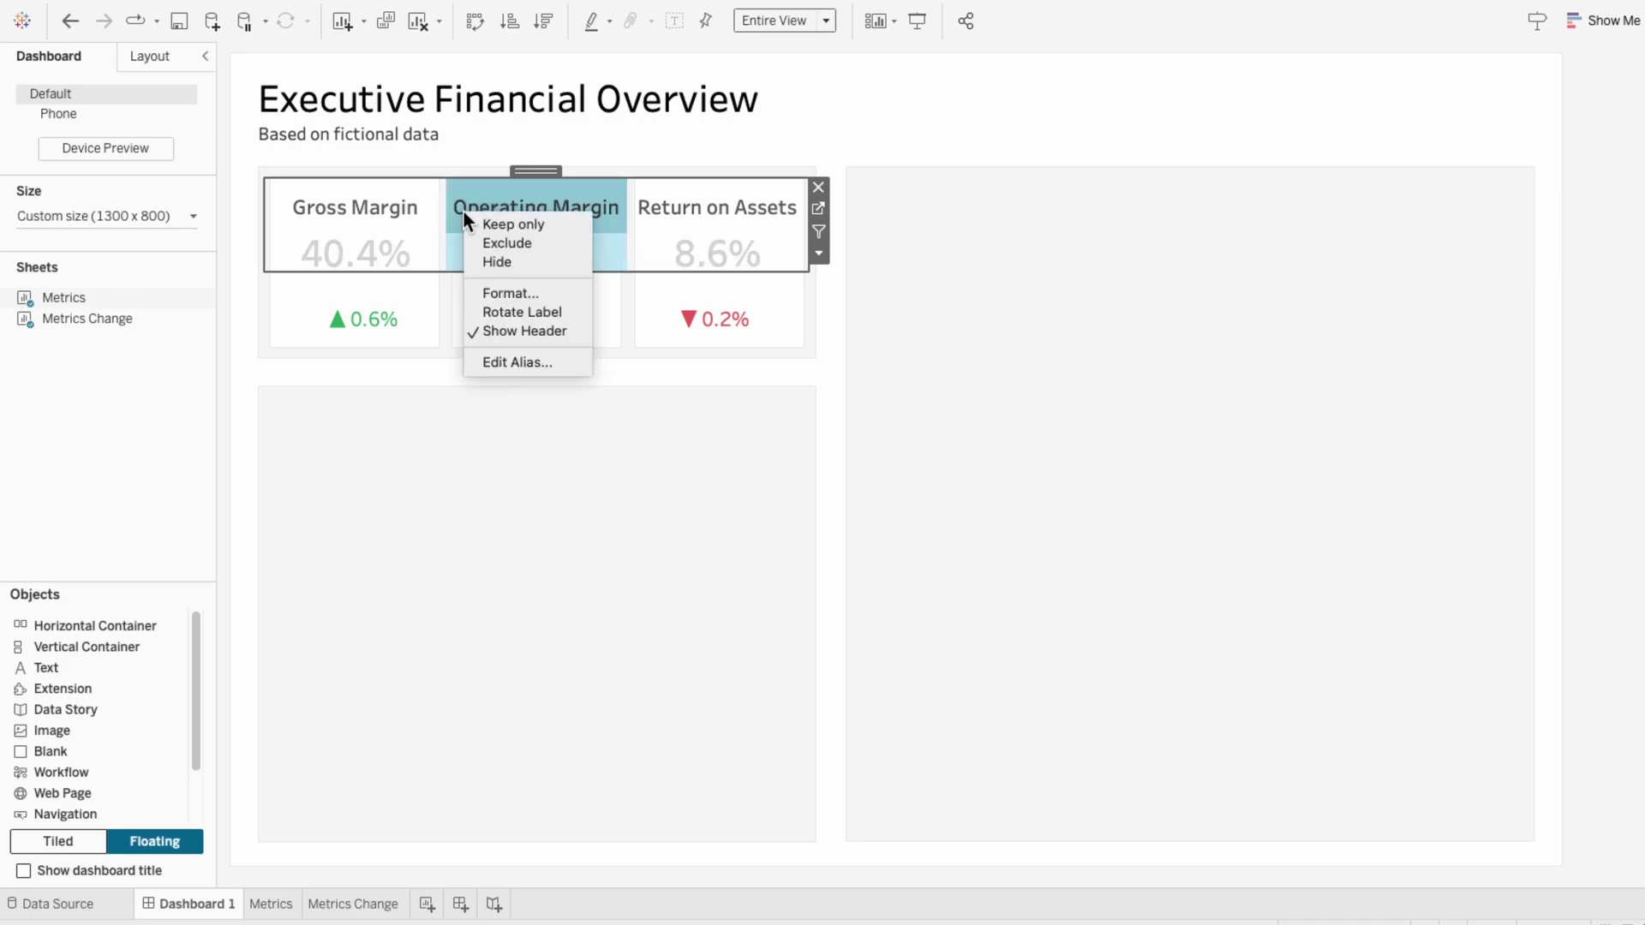
pyautogui.click(488, 362)
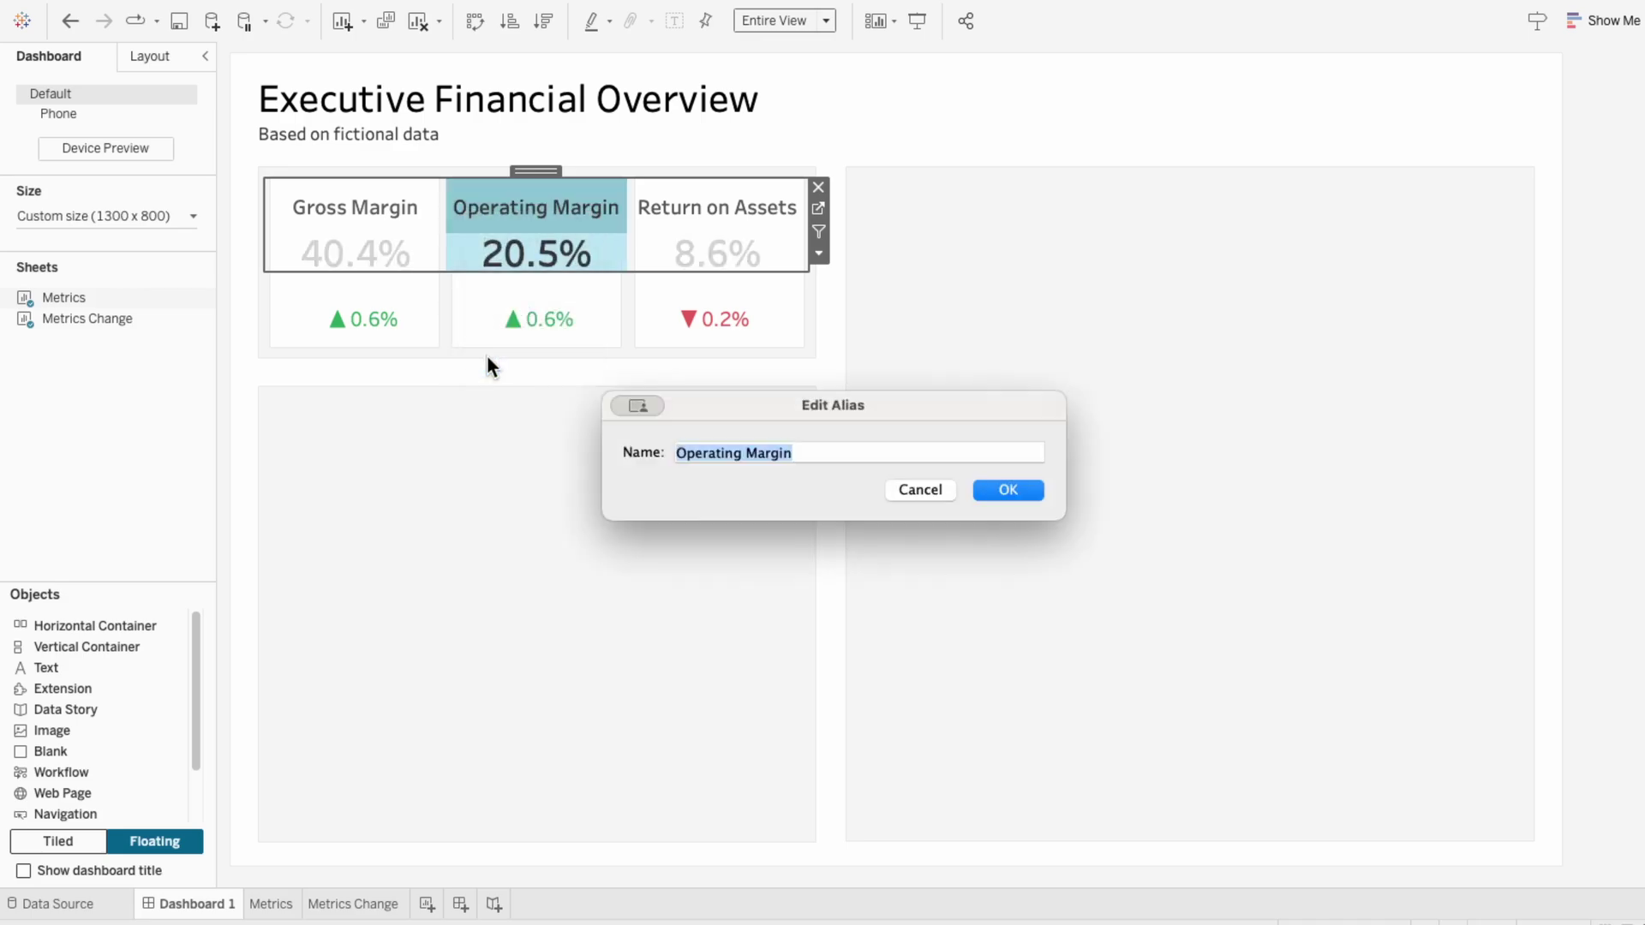
pyautogui.click(743, 445)
pyautogui.click(1016, 489)
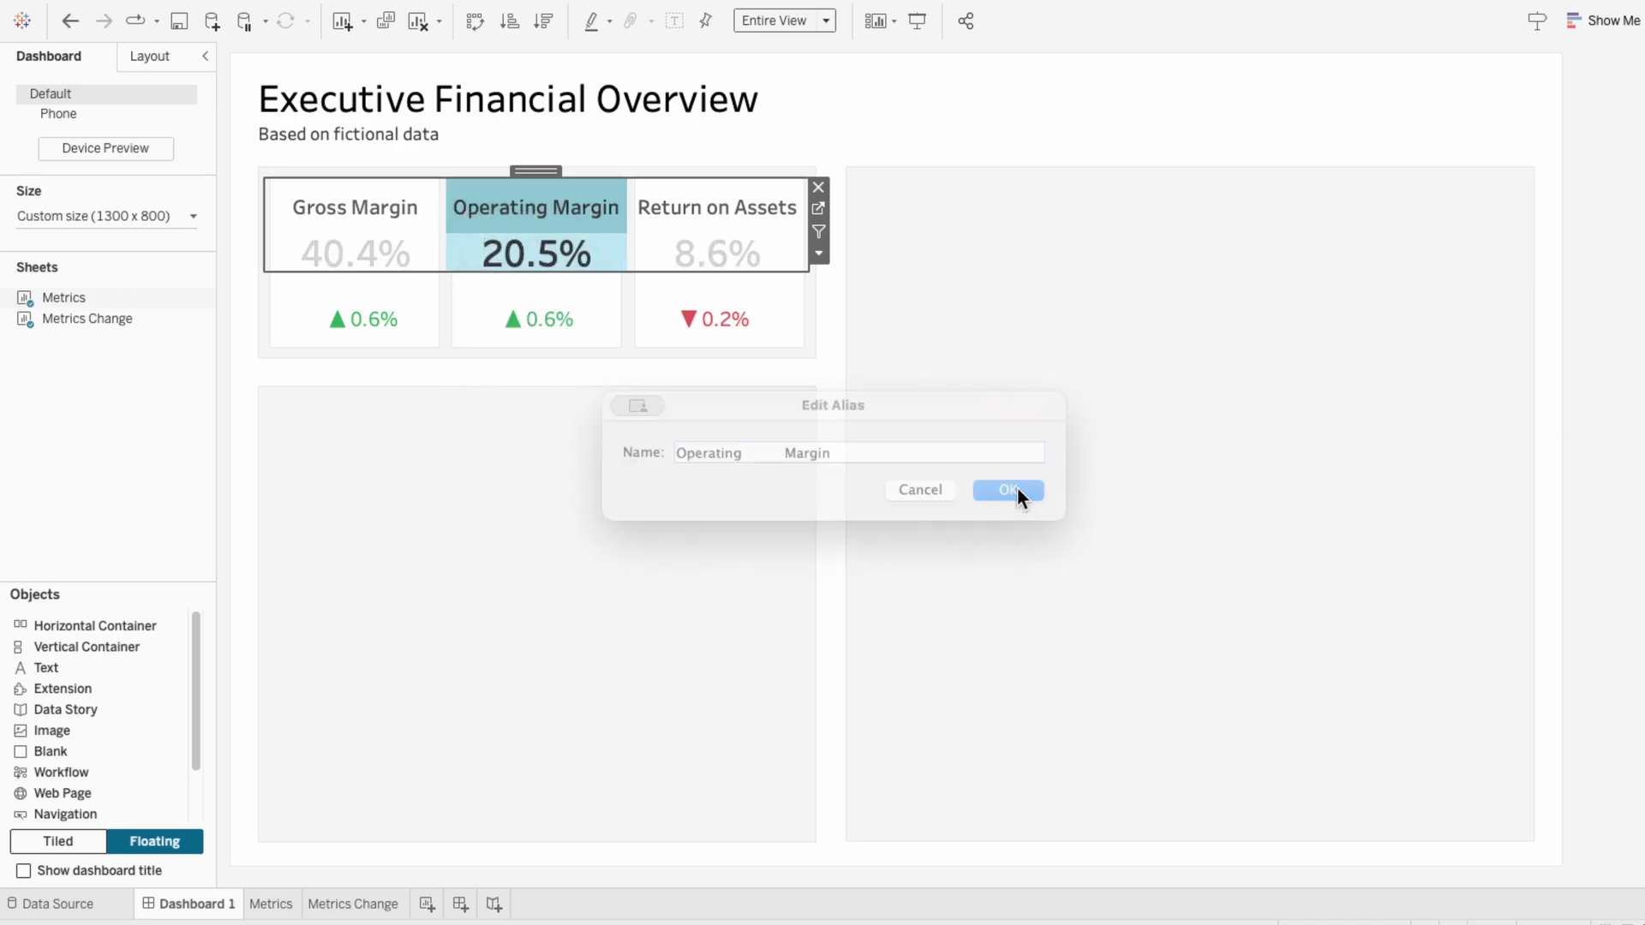
pyautogui.click(614, 219)
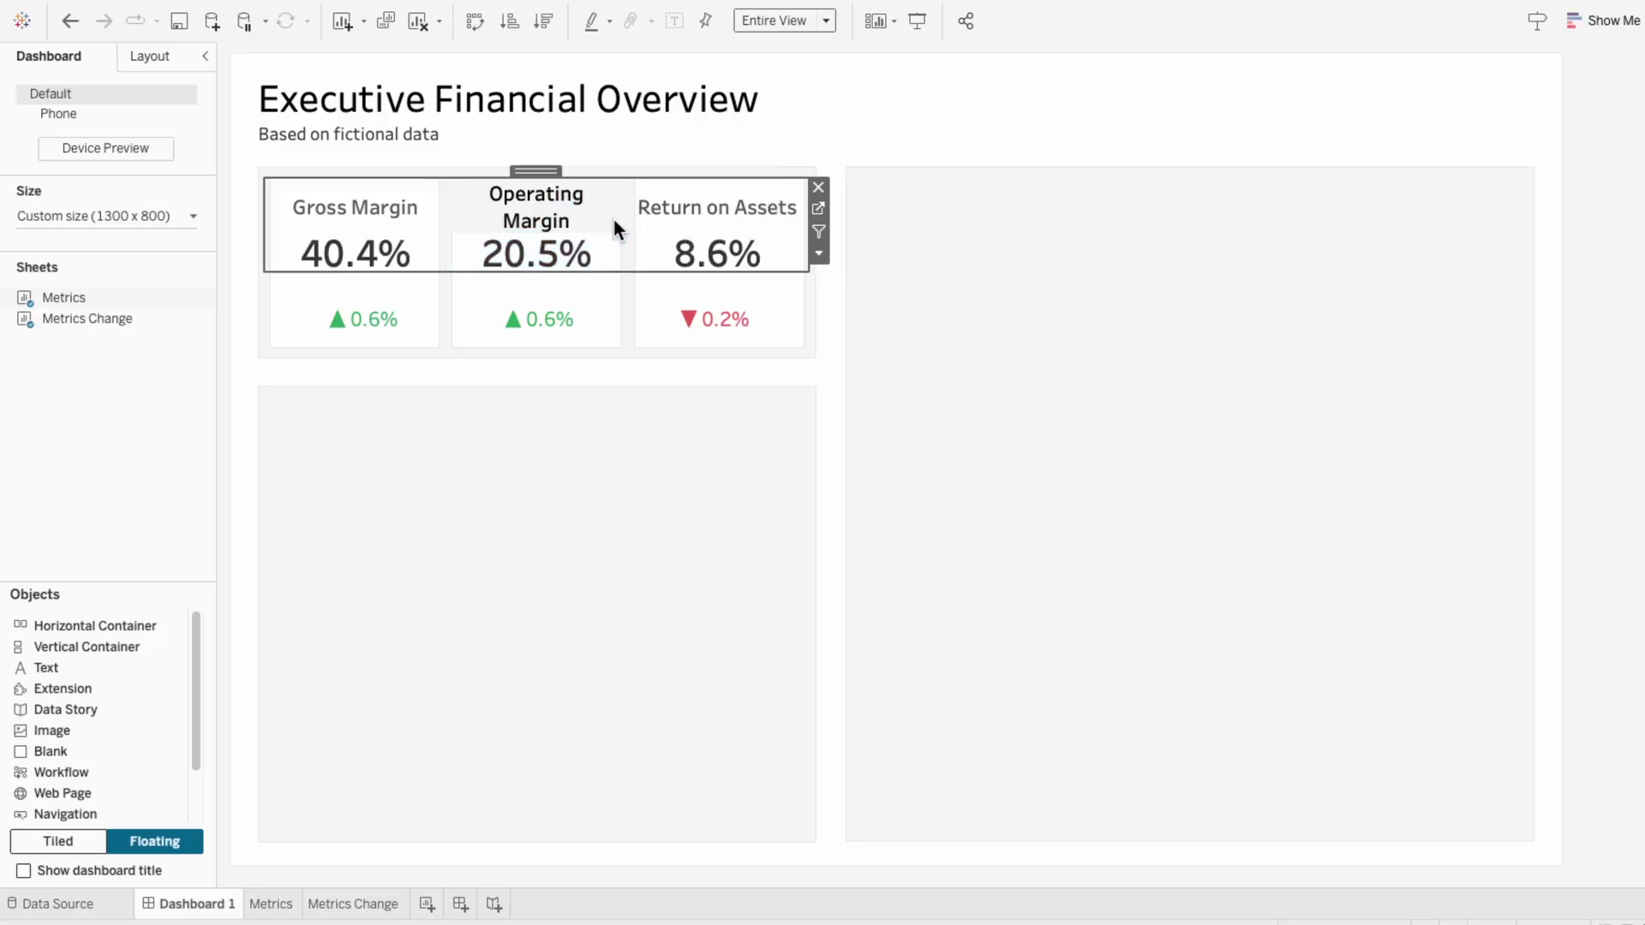
pyautogui.rightClick(407, 219)
pyautogui.click(434, 363)
pyautogui.click(722, 453)
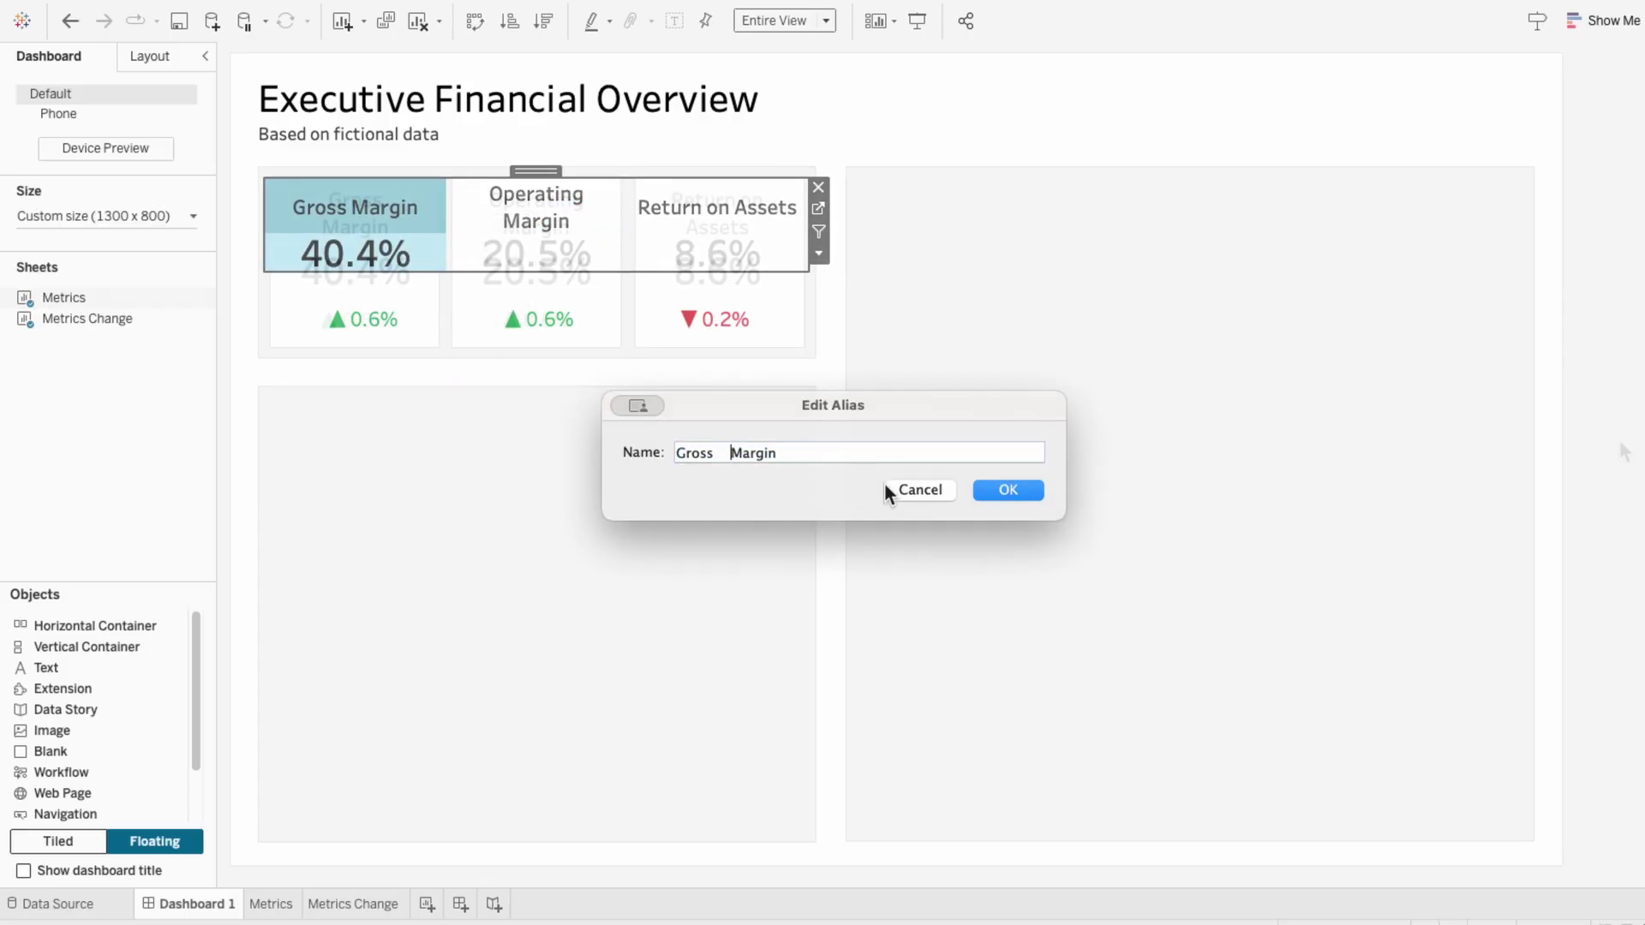
pyautogui.click(1016, 490)
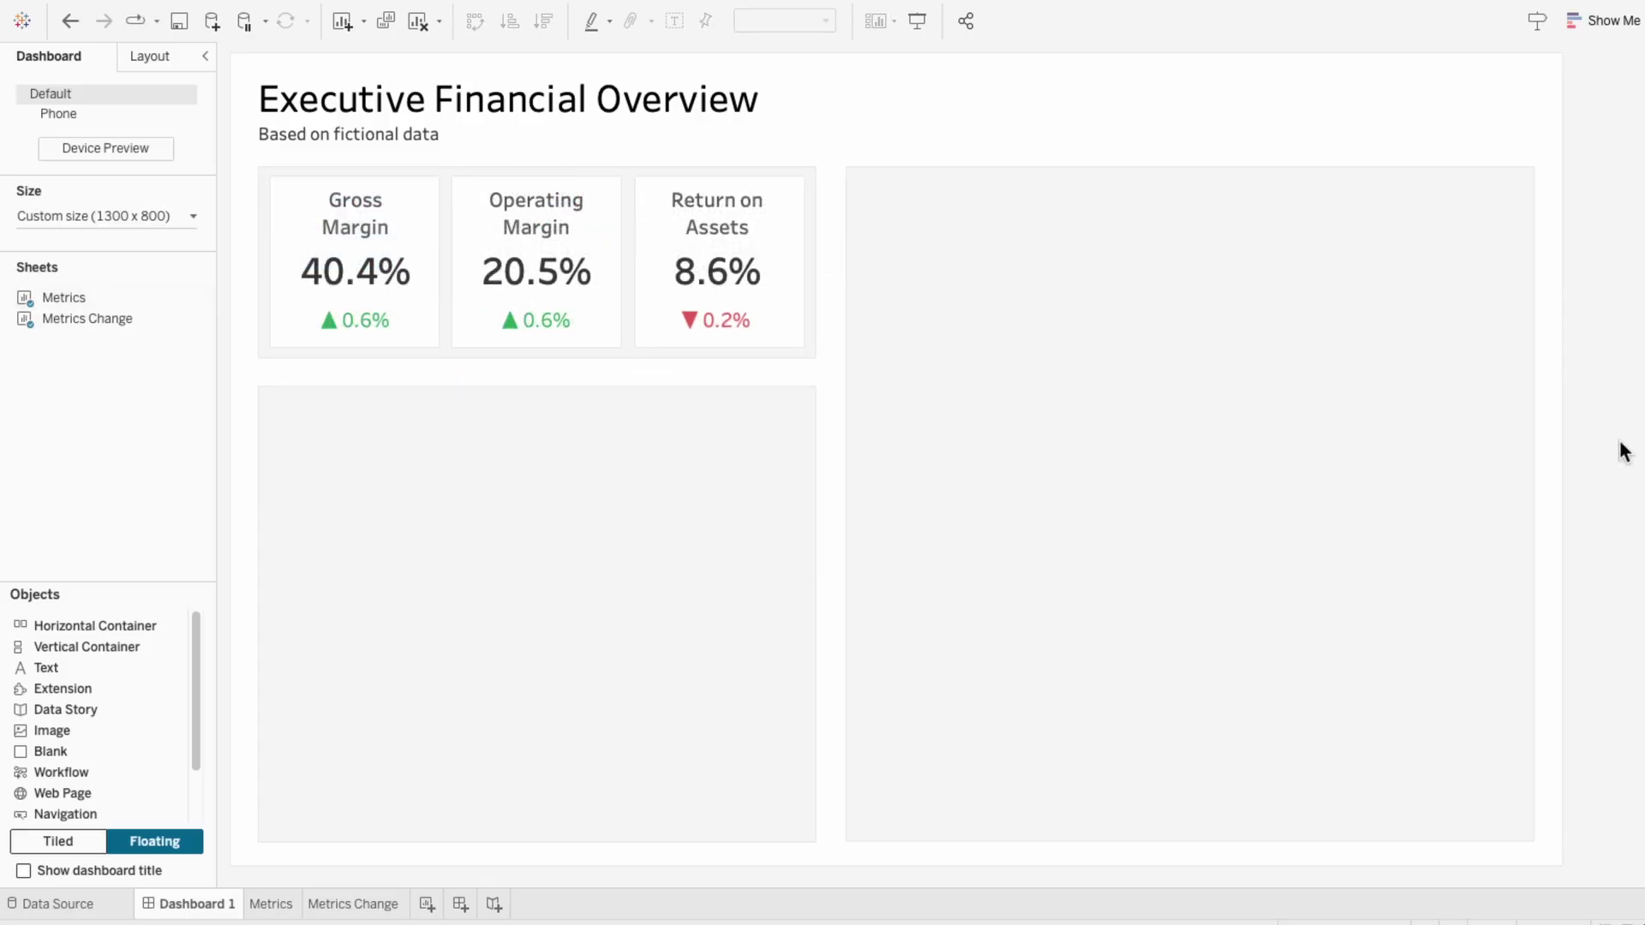